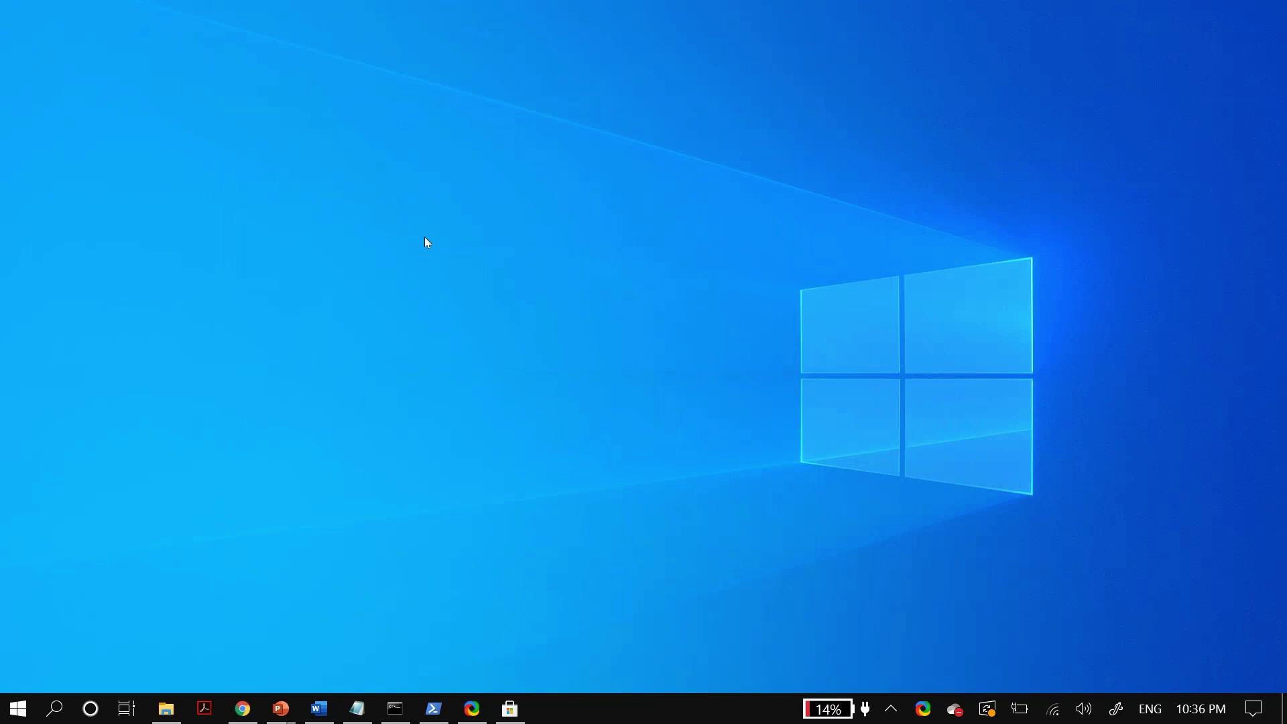
Step: Open Microsoft Store, view the signed-in account's details, close them and show the desktop
click(510, 709)
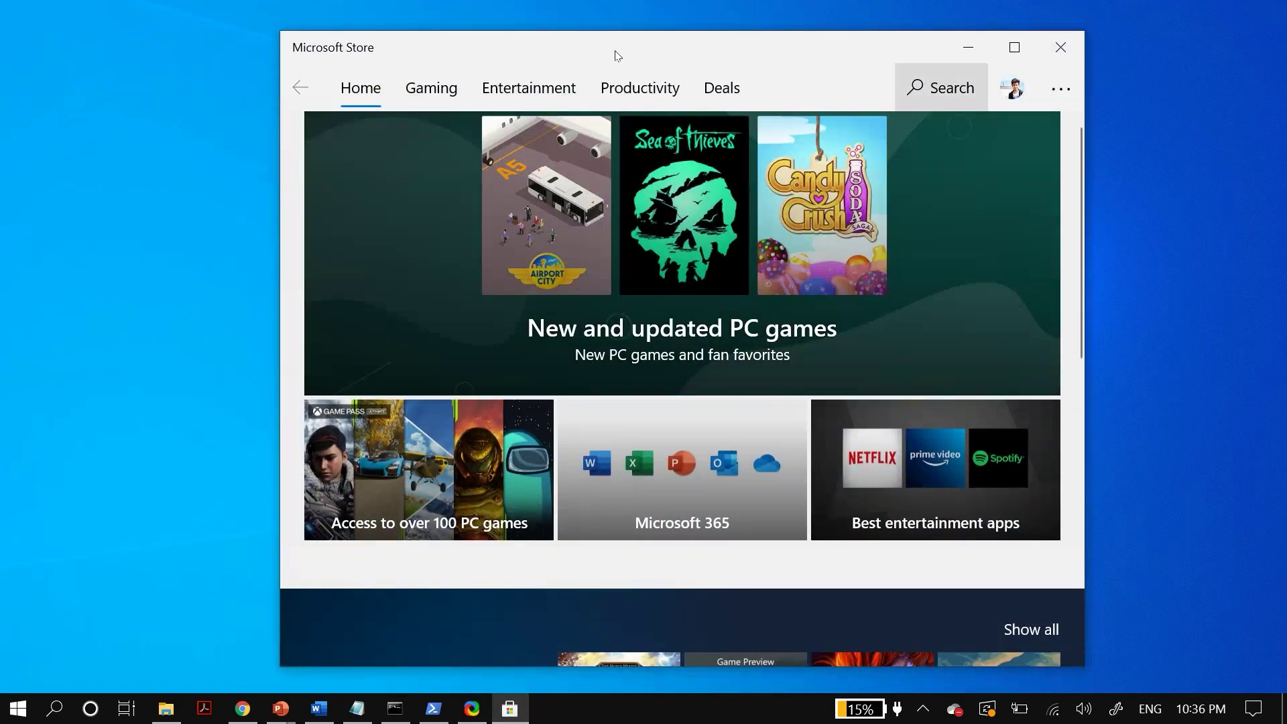
click(1012, 88)
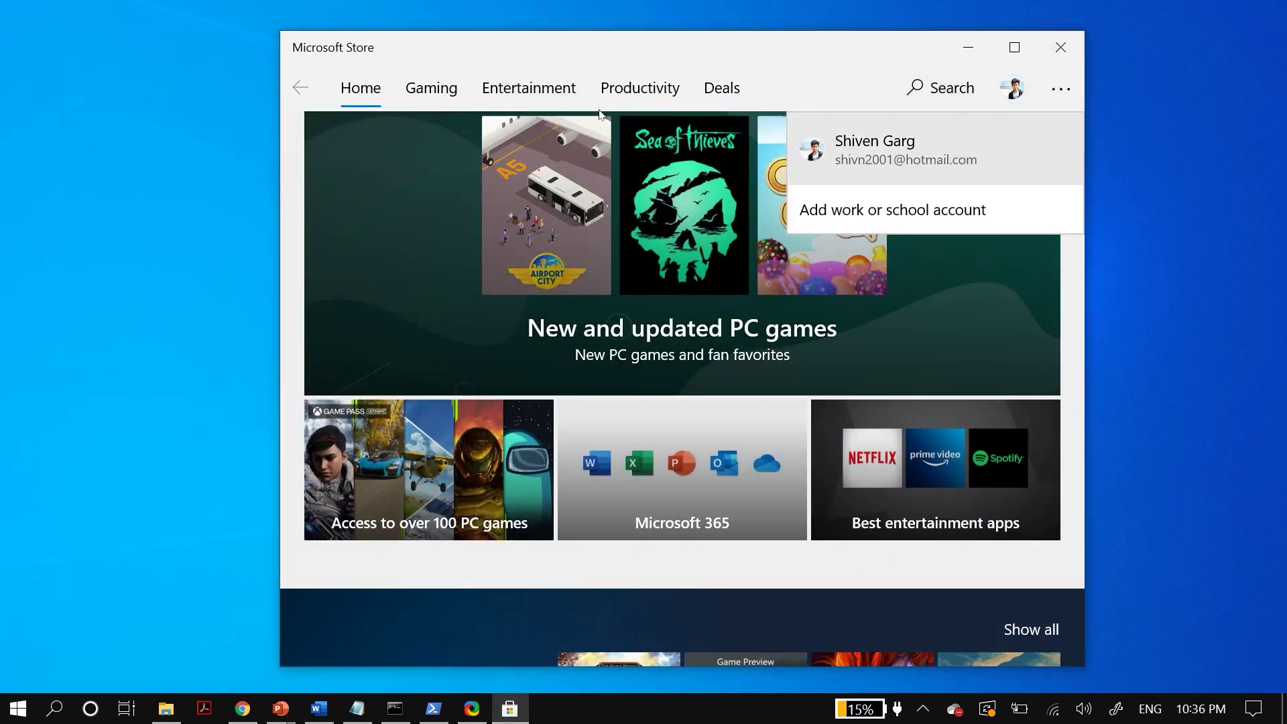
key(Return)
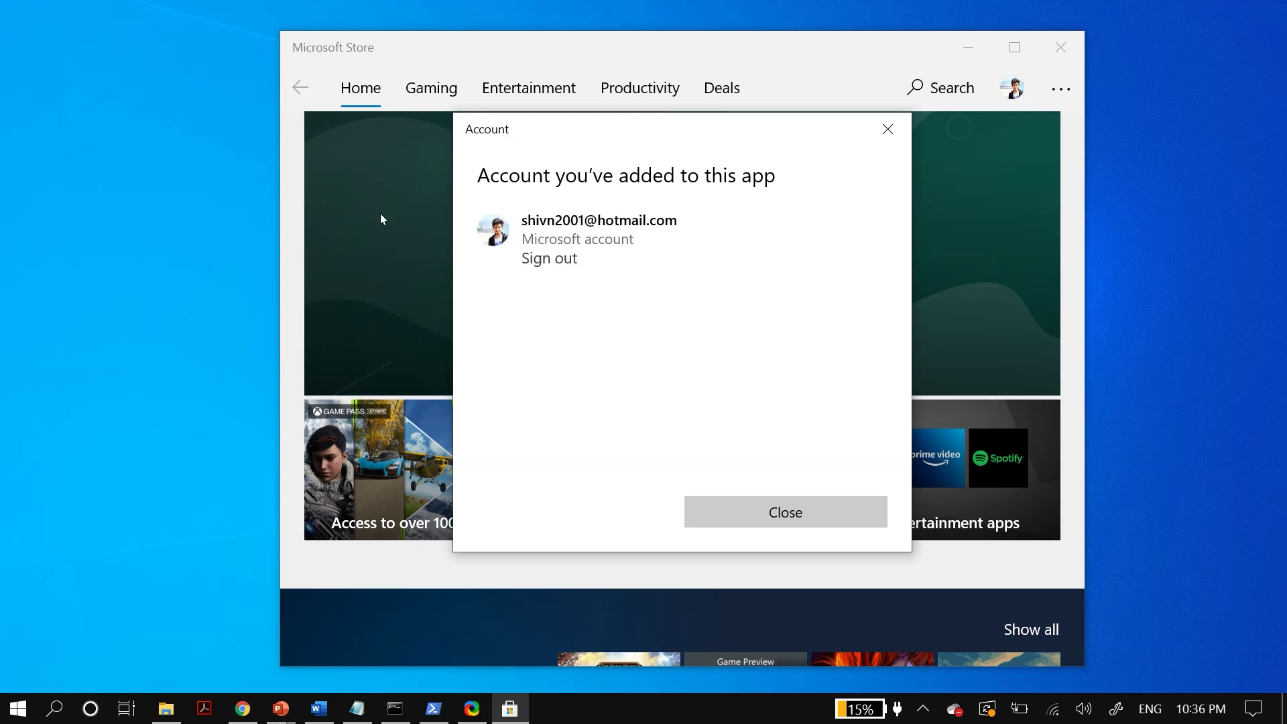
click(887, 129)
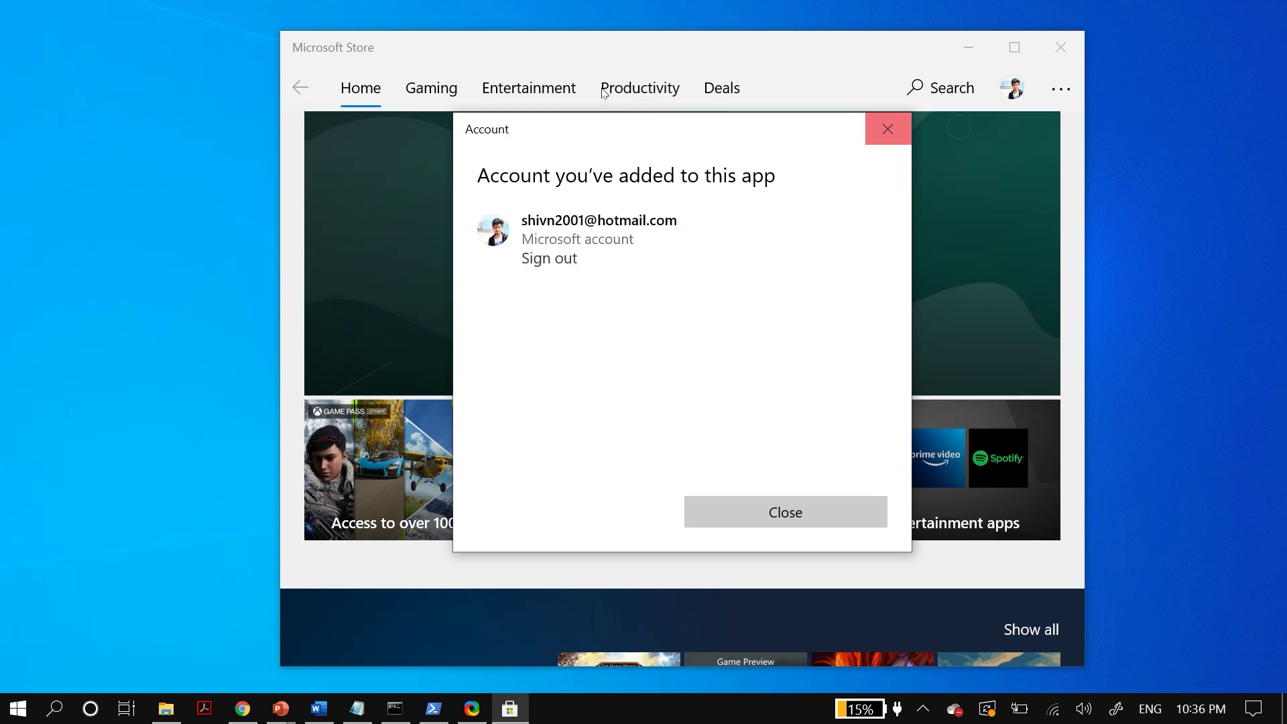
key(super+d)
key(super)
text(wi)
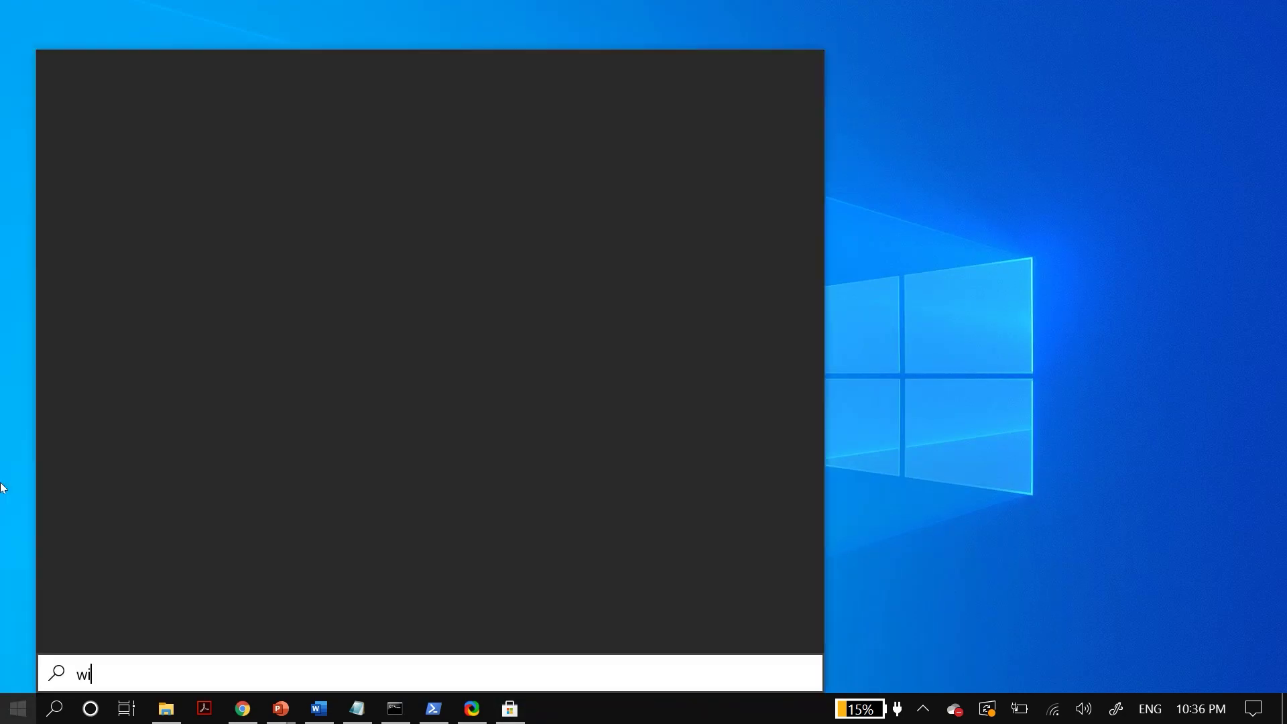
text(ndows up)
key(Return)
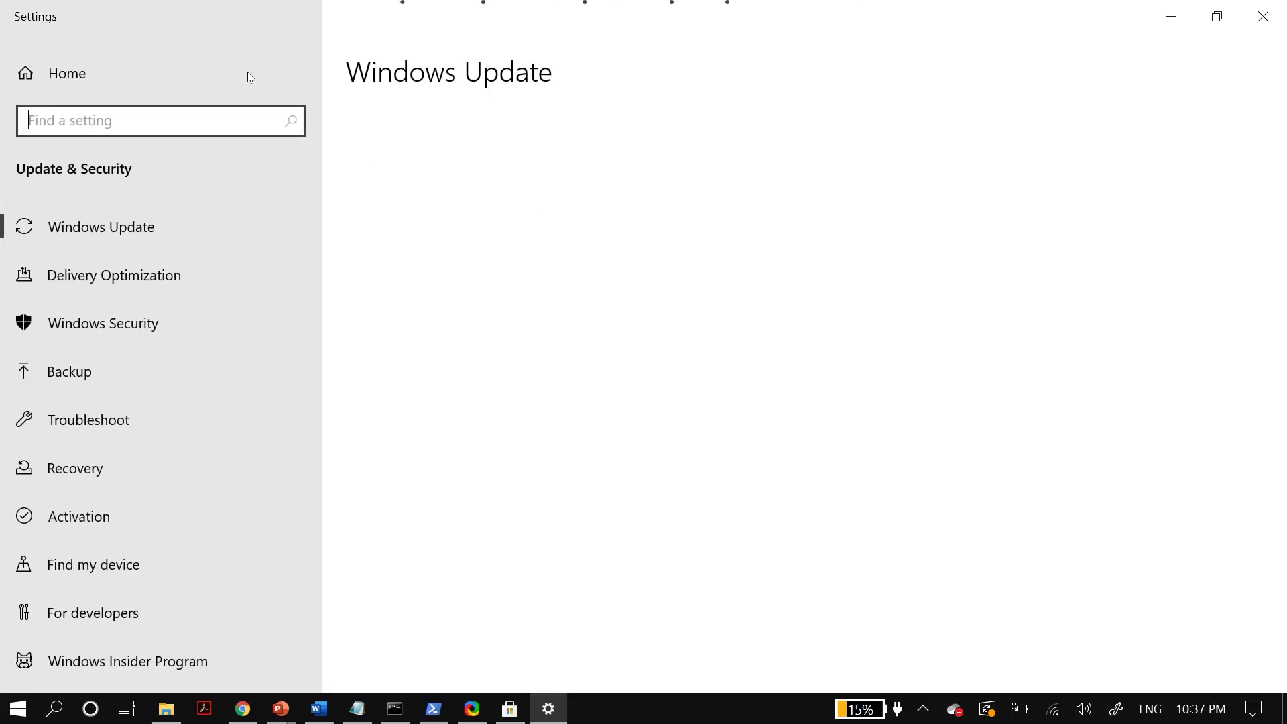
drag(347, 188, 492, 193)
key(shift+Right)
key(shift+Right)
key(shift+Right)
key(shift+Right)
key(shift+Right)
key(shift+Right)
key(shift+Right)
key(shift+Right)
key(shift+Right)
key(shift+Right)
key(shift+Right)
key(shift+Right)
key(shift+Right)
key(shift+Right)
key(shift+Right)
key(shift+Right)
key(shift+Right)
key(shift+Right)
key(shift+Right)
key(shift+Right)
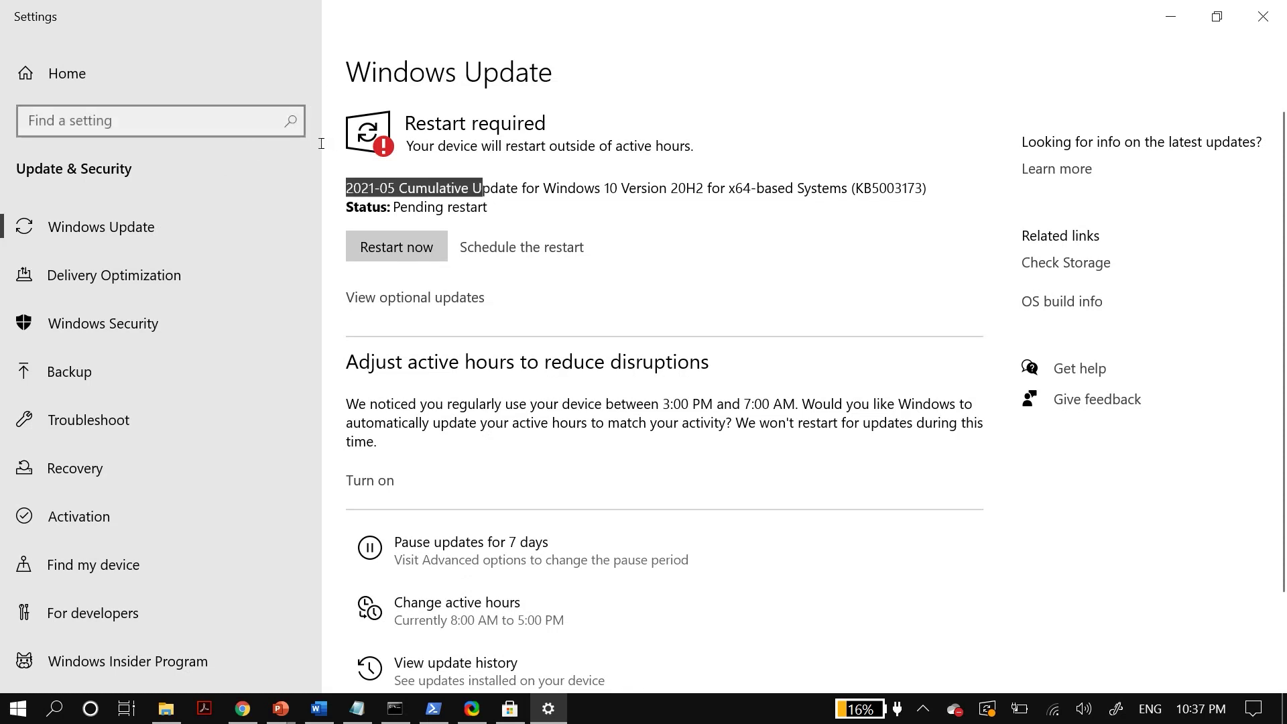
click(573, 122)
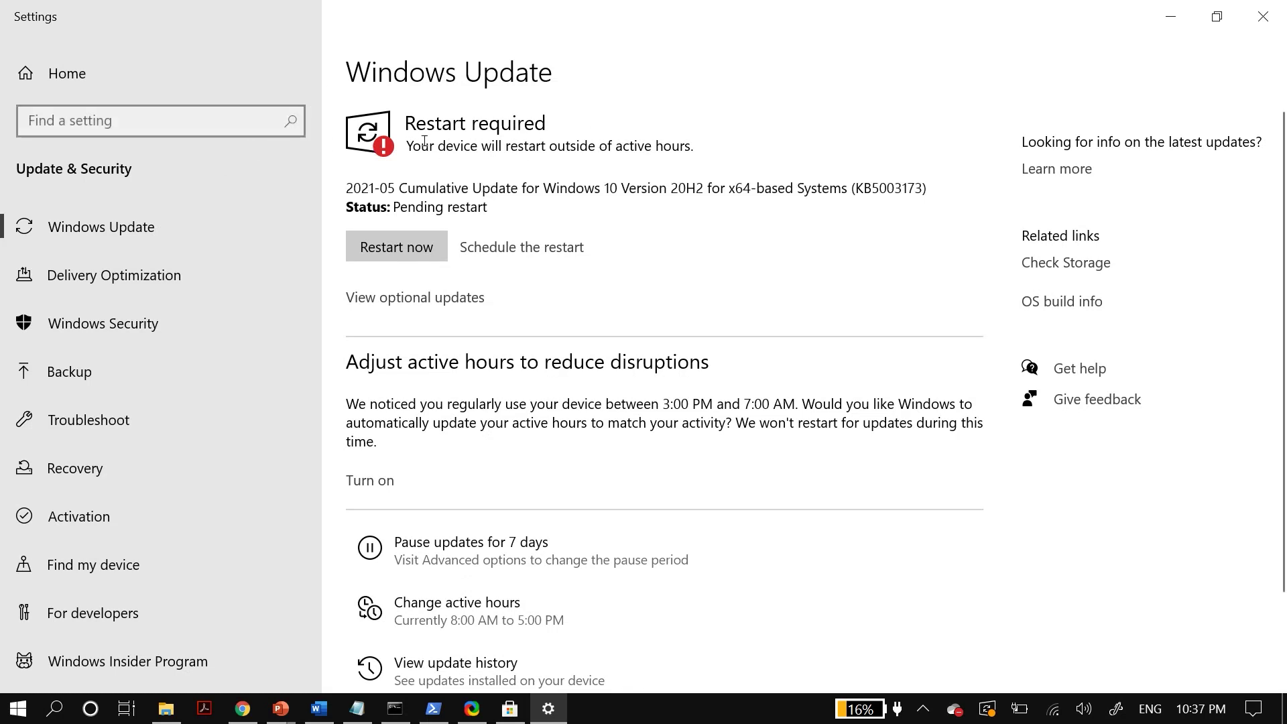
key(alt+F4)
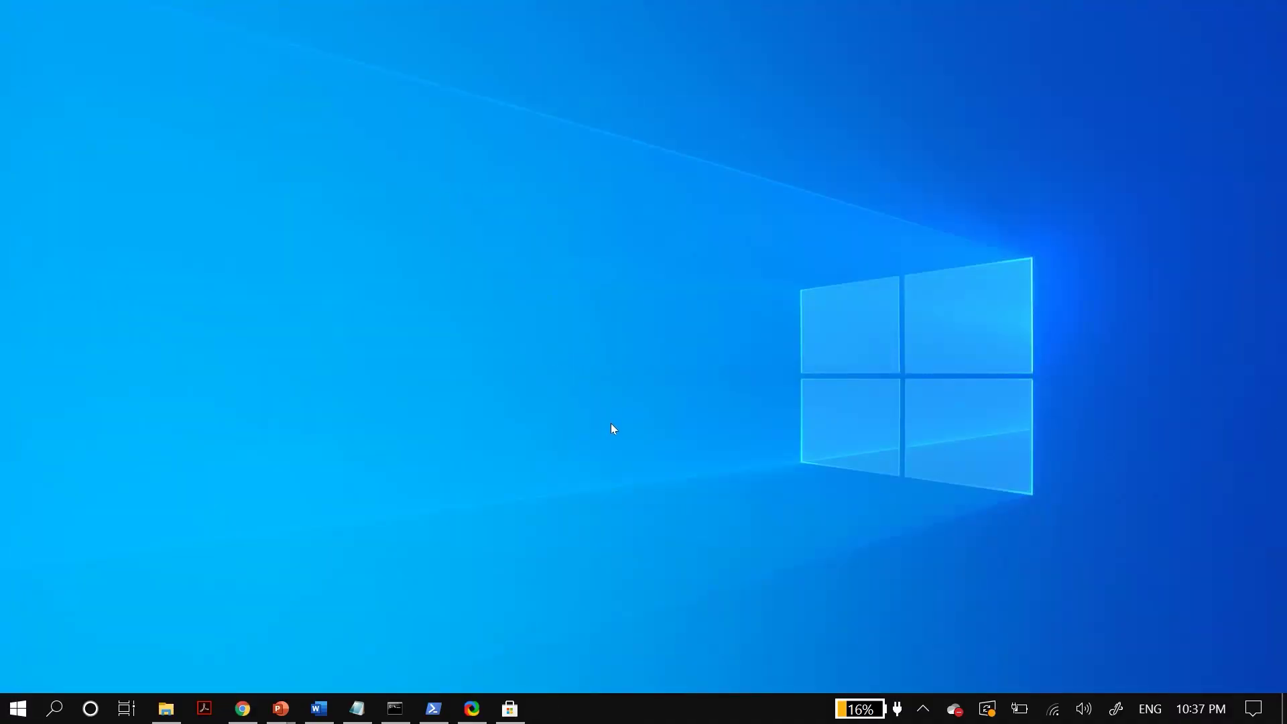
Step: Open Bitdefender from the tray, switch off Protection Shield on the Protection page, and close it
click(923, 708)
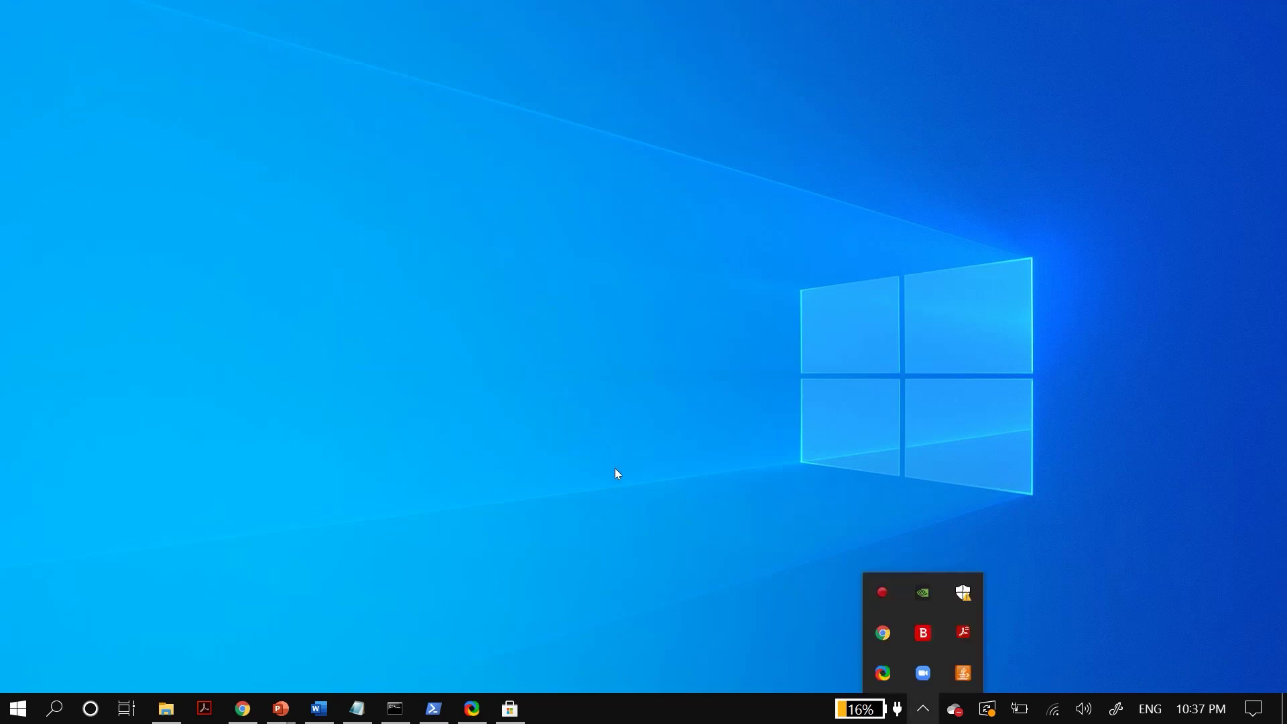
right_click(925, 642)
click(924, 634)
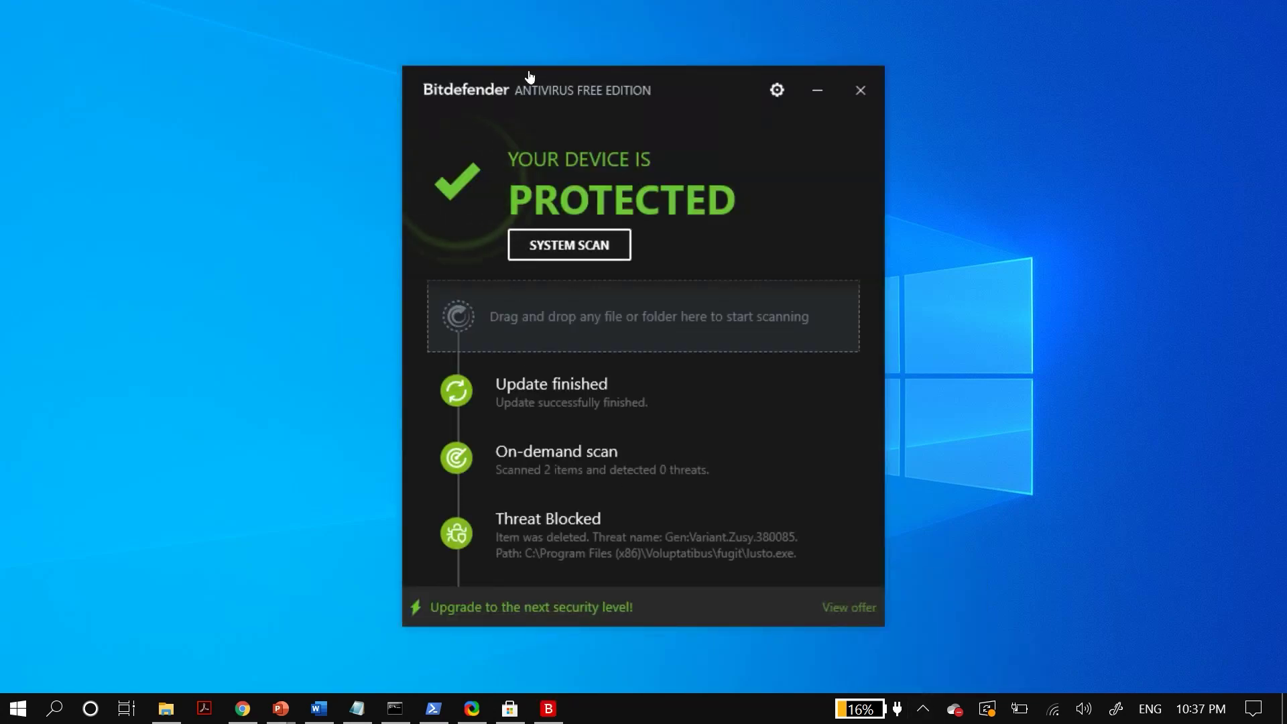
click(779, 95)
key(Down)
key(Down)
key(Down)
key(Down)
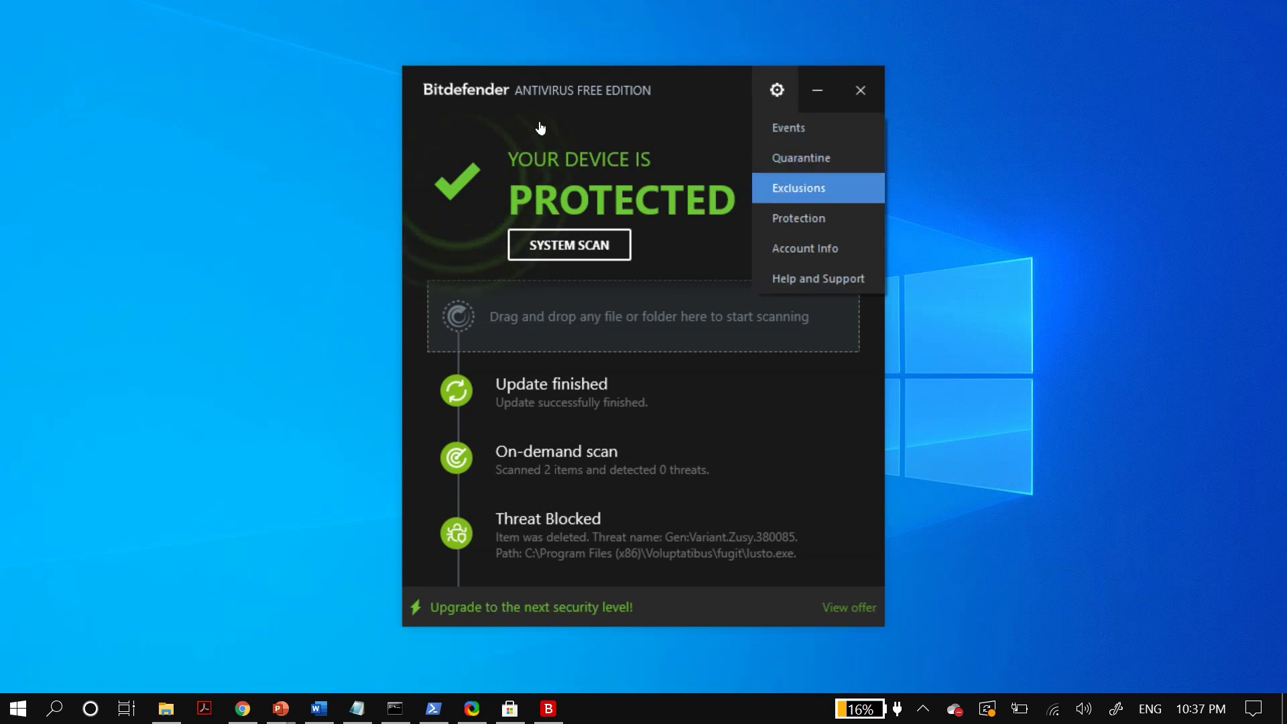
key(Return)
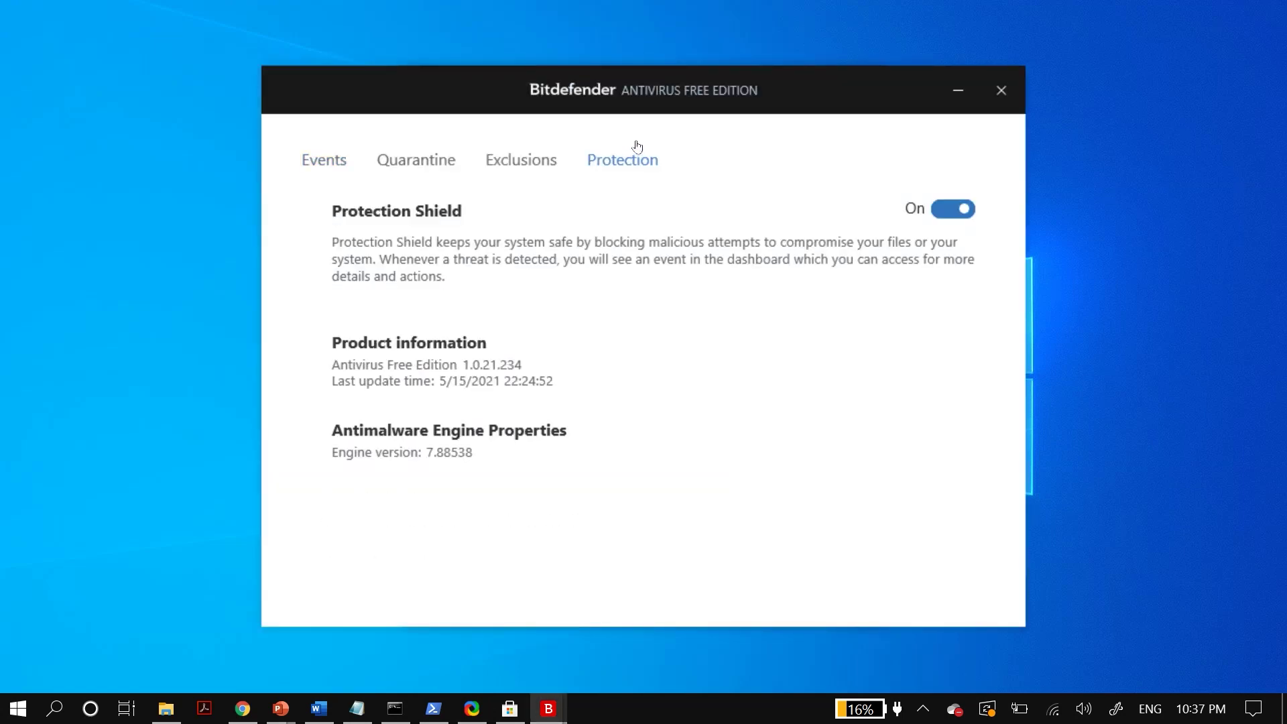
click(953, 209)
key(alt+F4)
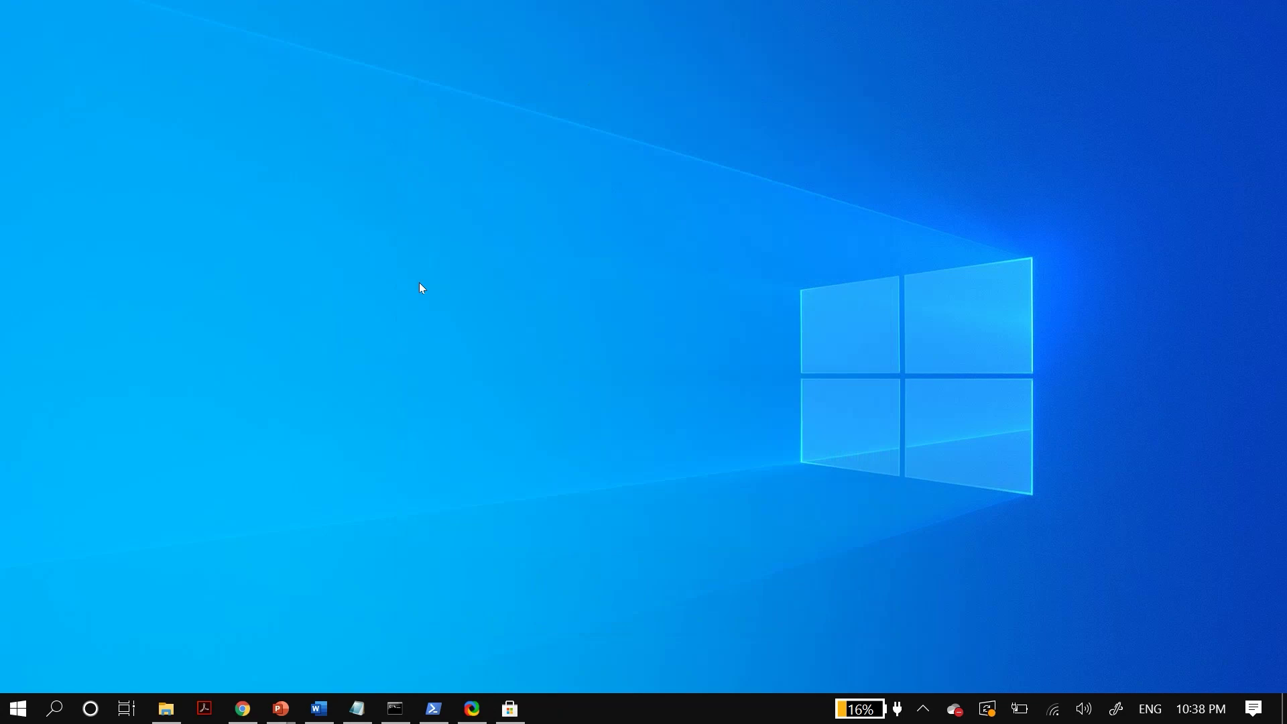
Step: Launch Control Panel via 'contr' and go to Network Connections, selecting the Wi-Fi adapter
key(super)
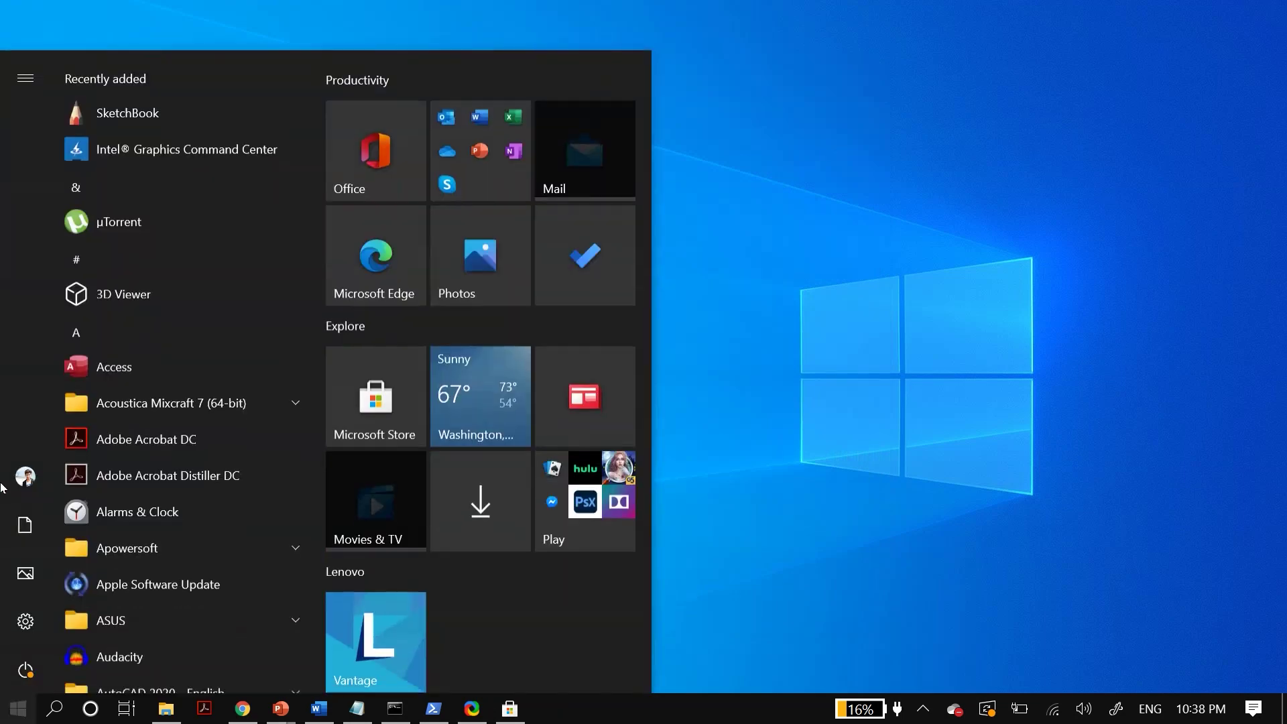
text(contr)
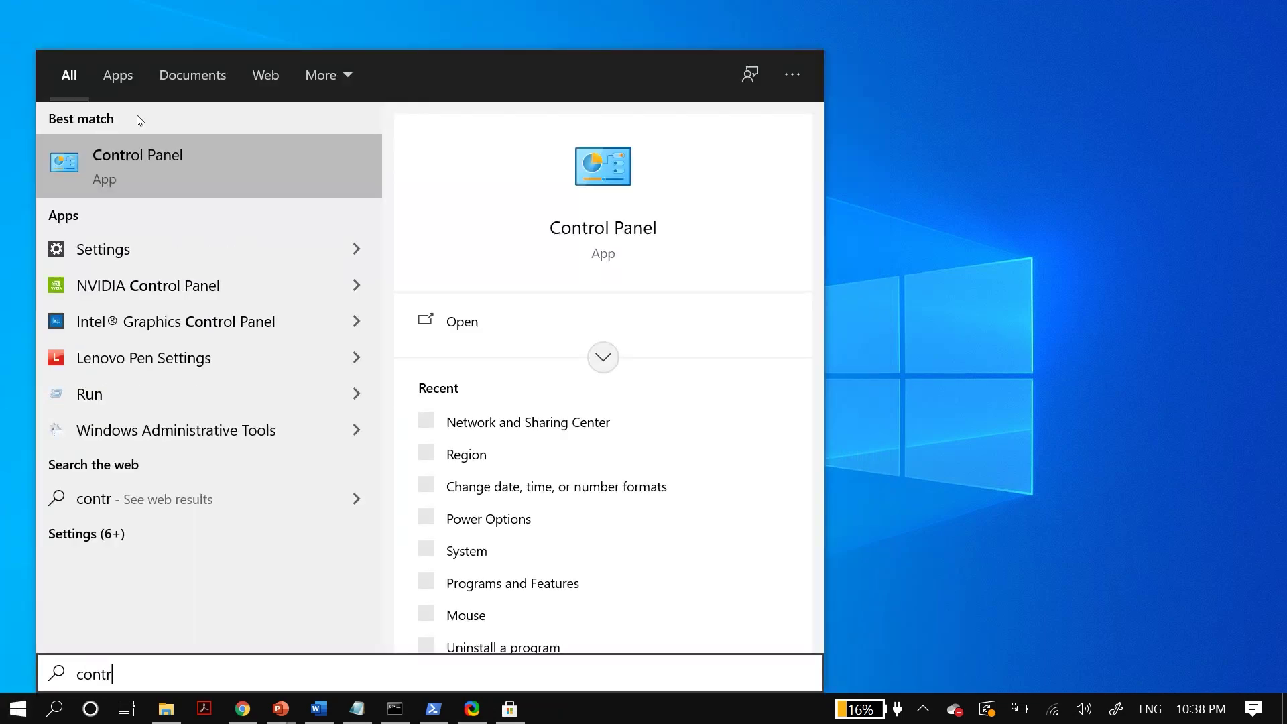
key(Return)
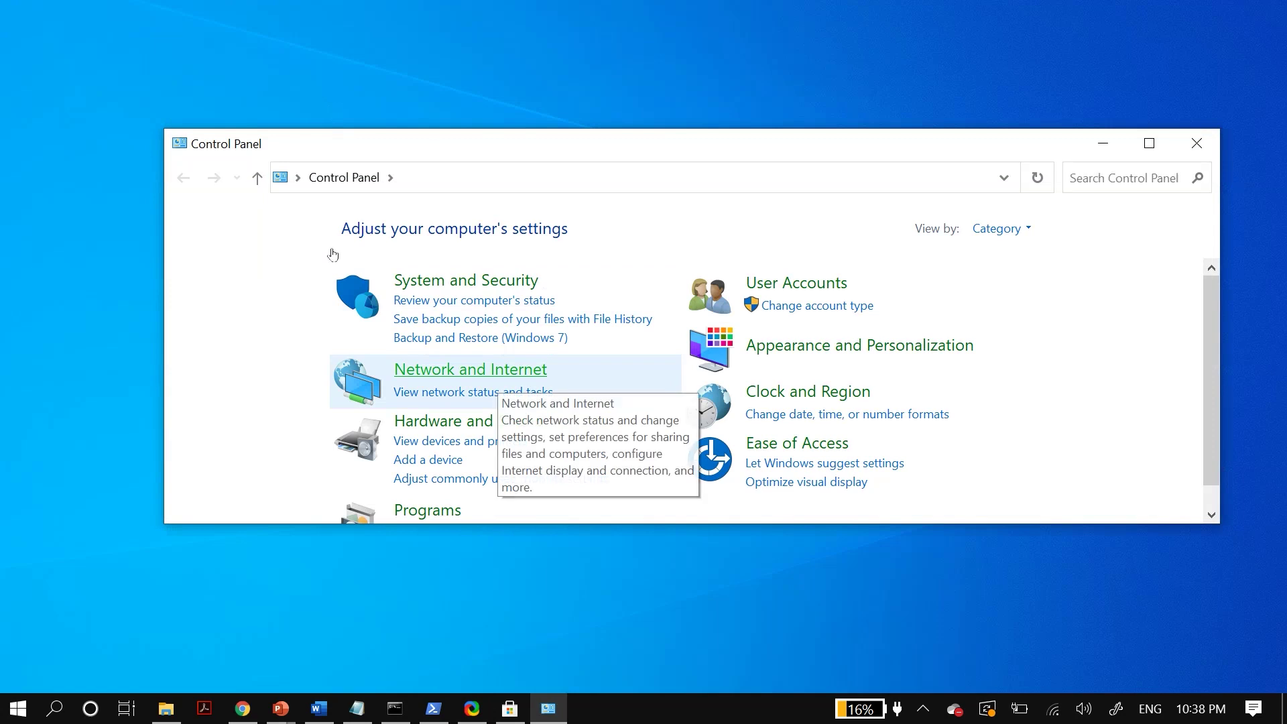
click(499, 380)
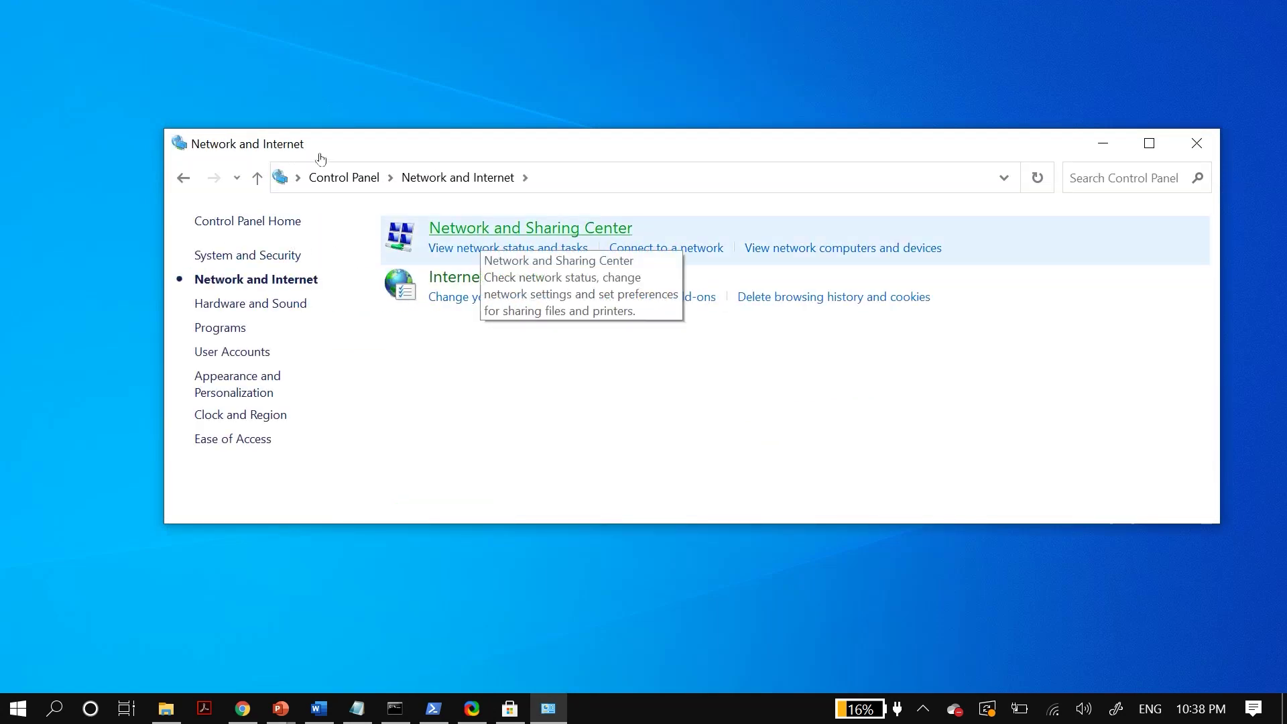
click(481, 238)
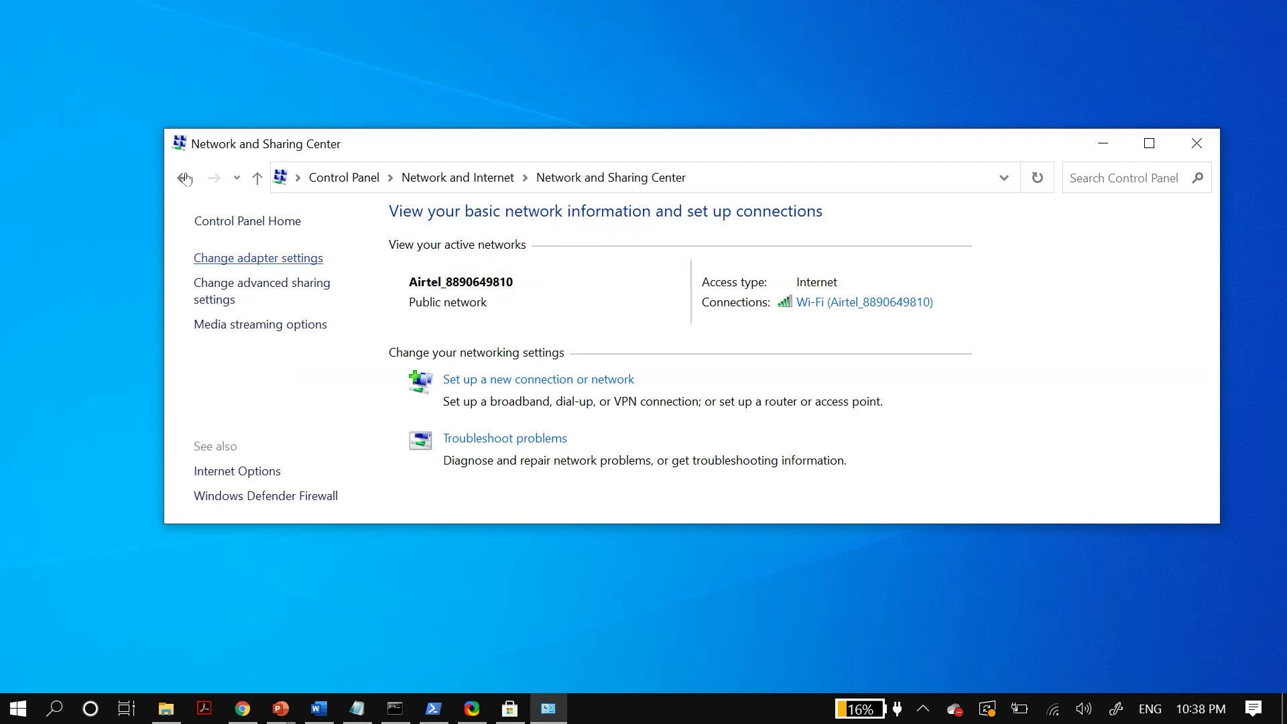
click(258, 258)
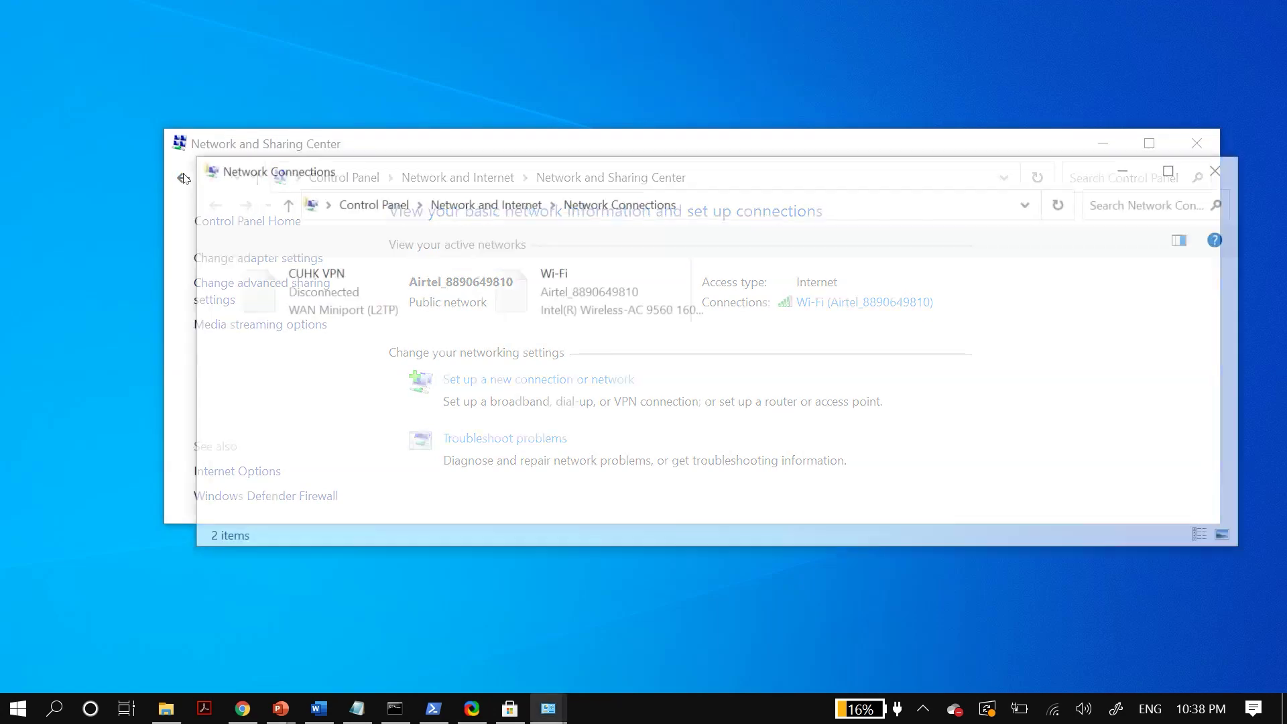
key(w)
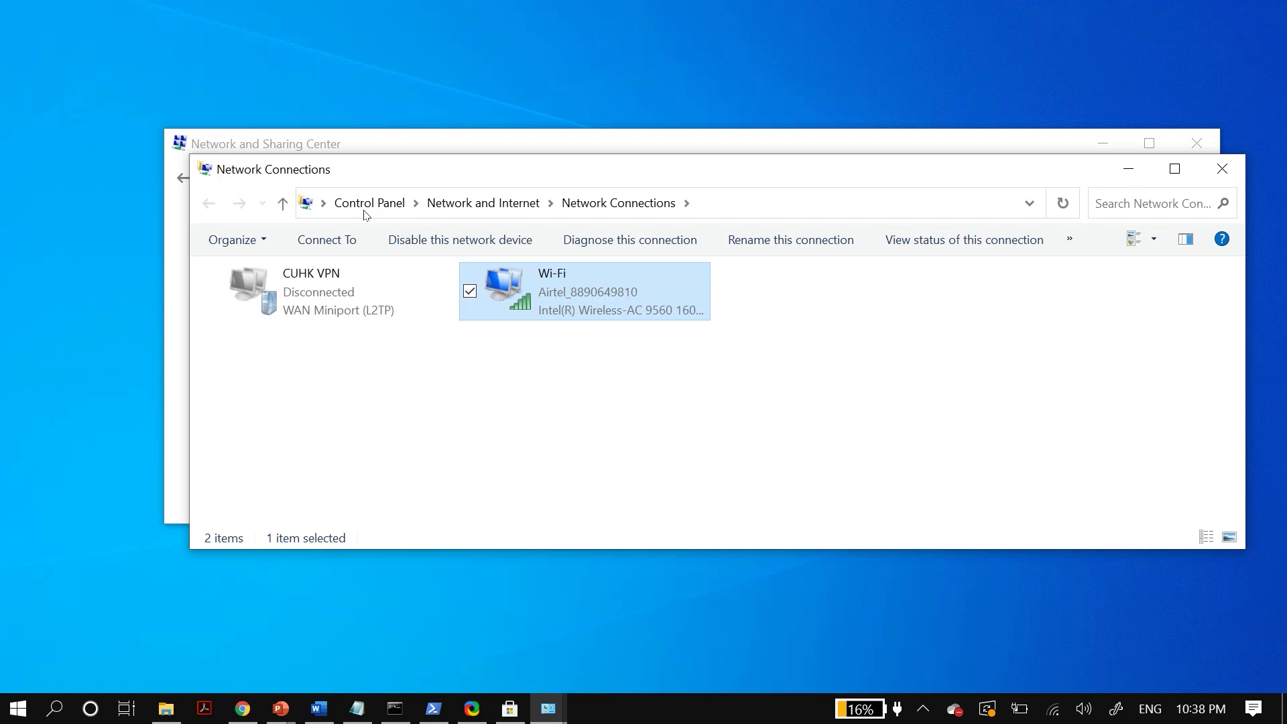
Step: Set the Wi-Fi adapter's IPv4 DNS servers to 1.1.1.1 and 1.0.0.1
right_click(544, 315)
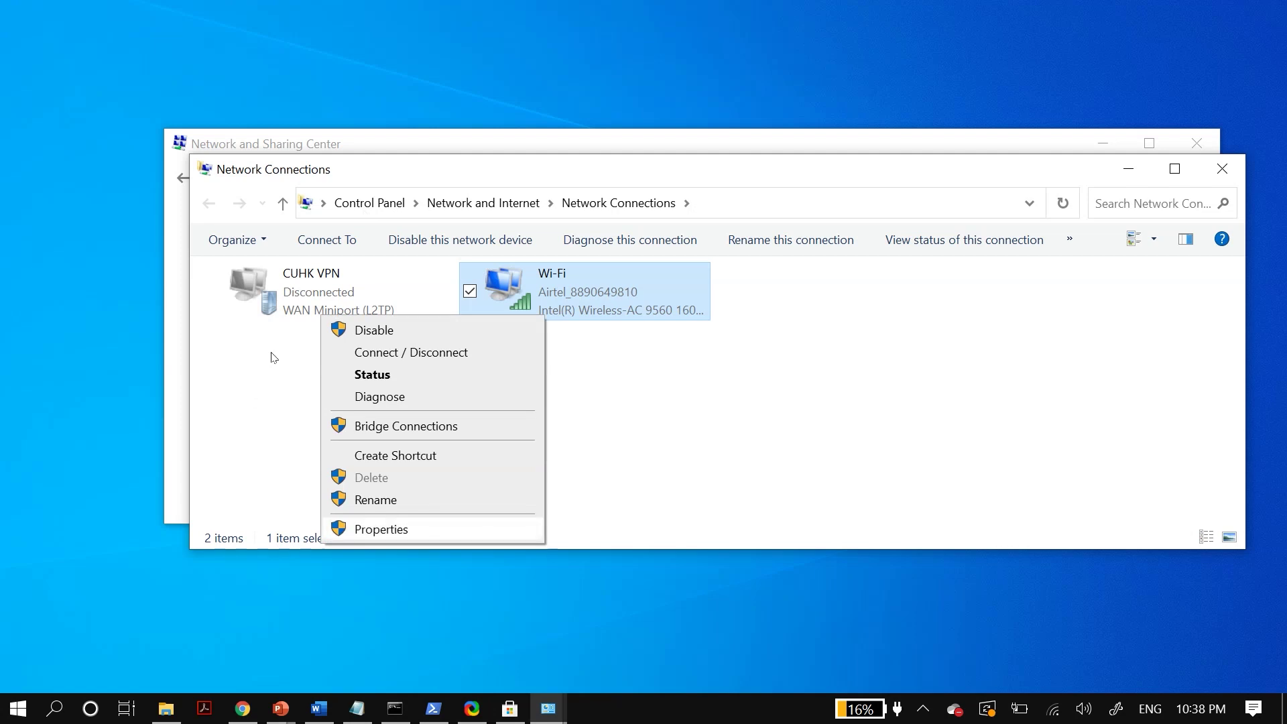
key(Return)
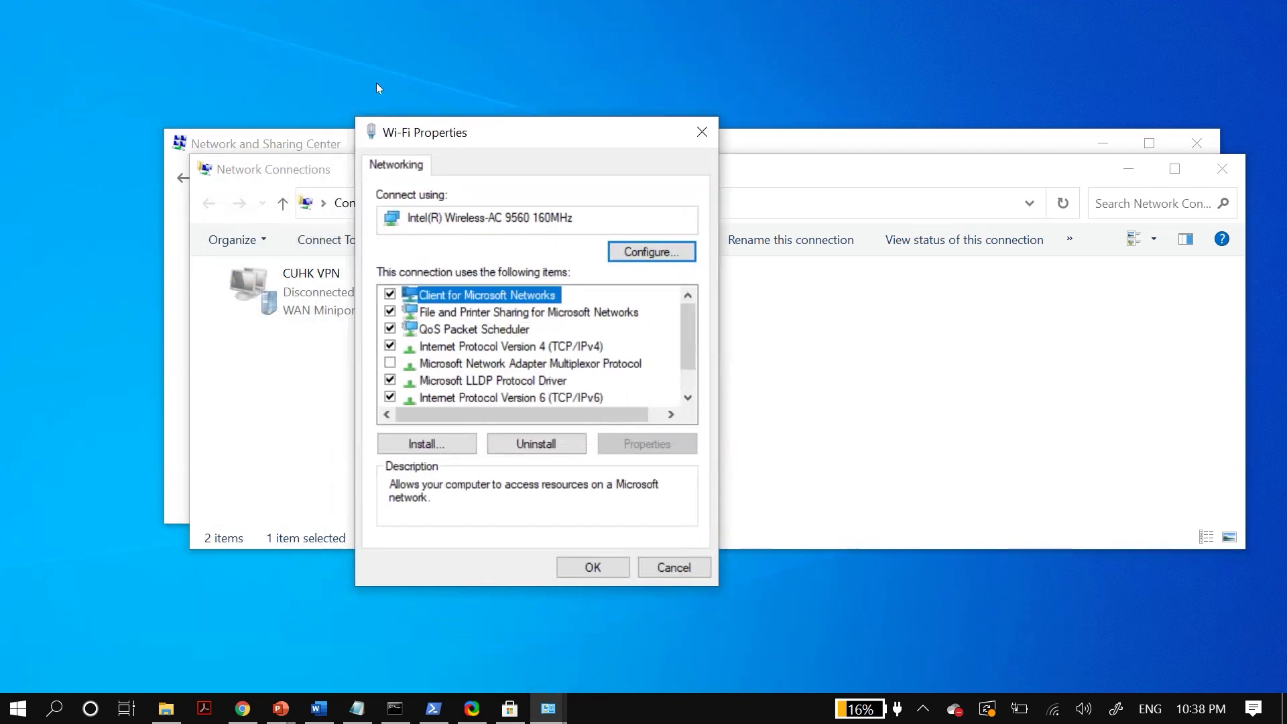
key(Down)
key(Down)
key(Down)
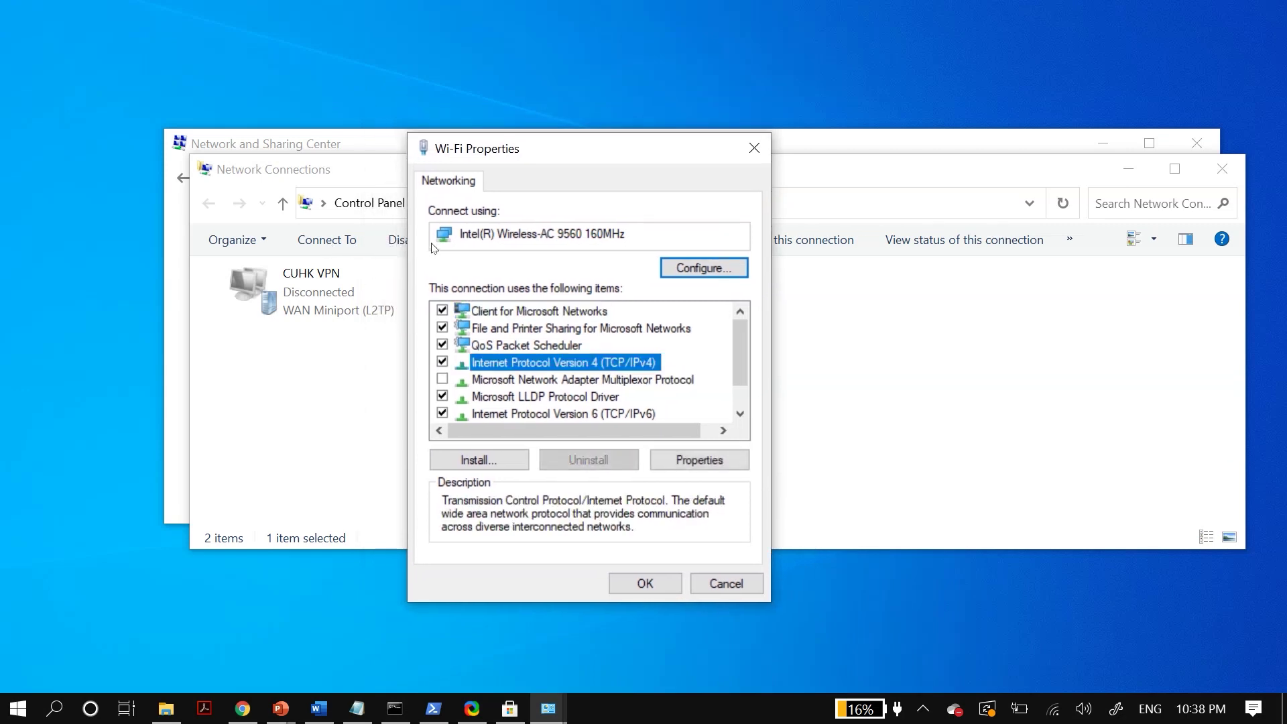
key(alt+r)
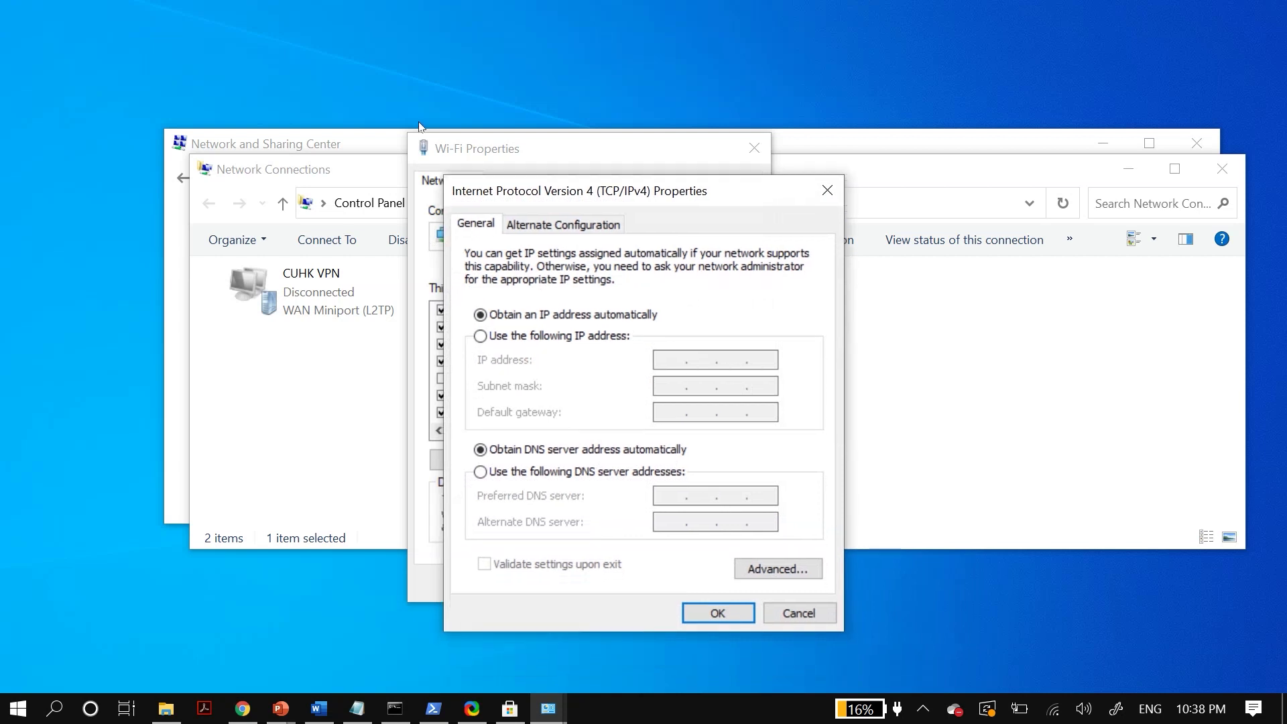
key(alt+e)
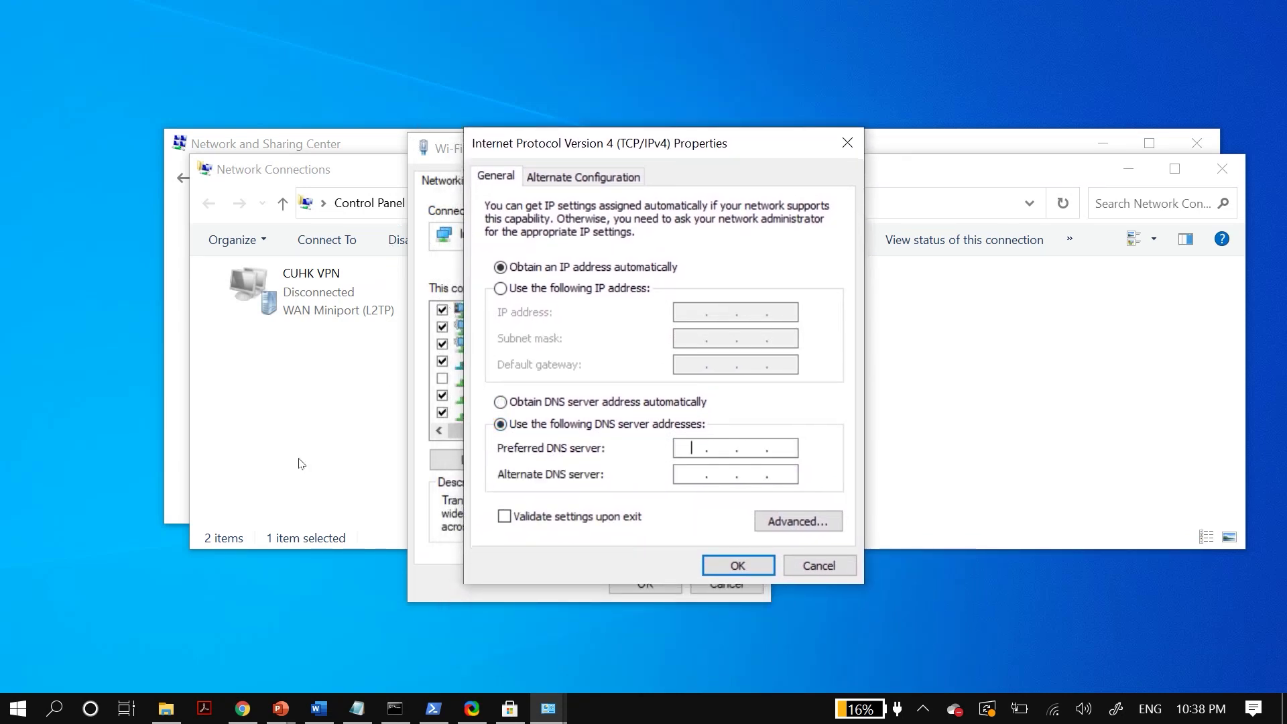
text(1.1.1.1)
key(Tab)
text(1.0.0.1)
key(Return)
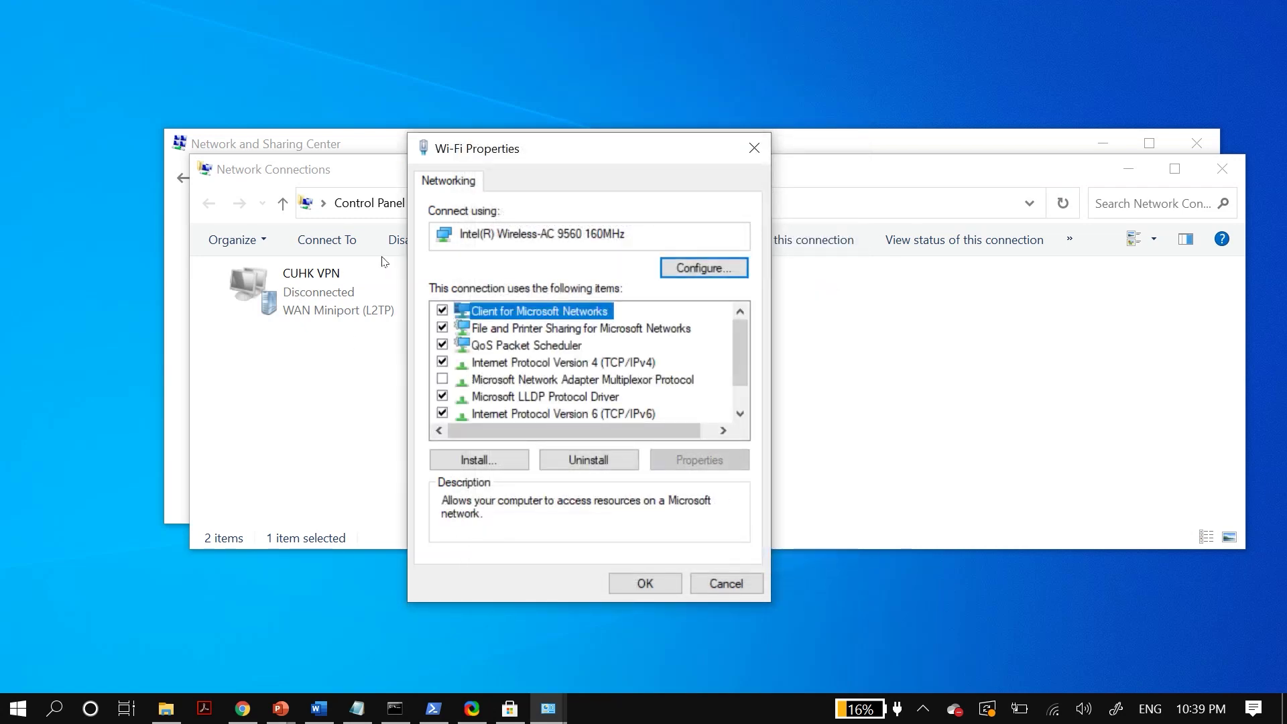
Step: Switch the Wi-Fi adapter's IPv4 DNS back to obtaining servers automatically
key(Down)
key(Down)
key(Down)
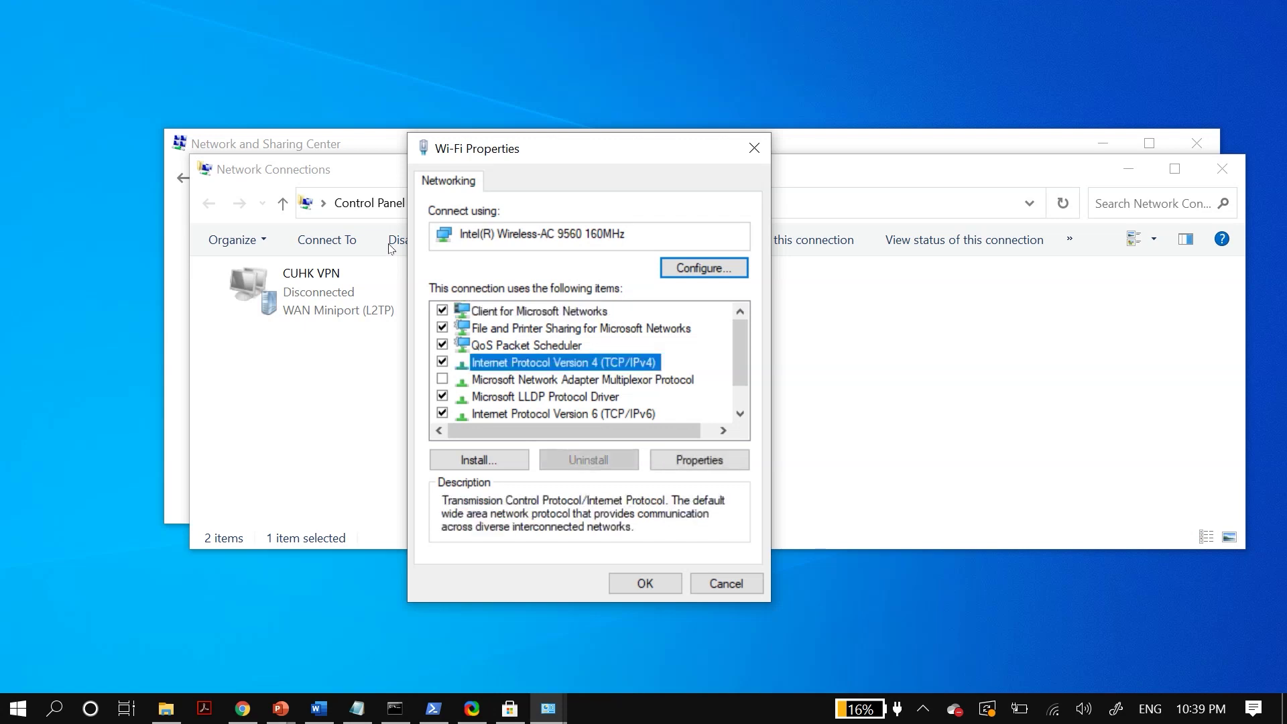
double_click(583, 365)
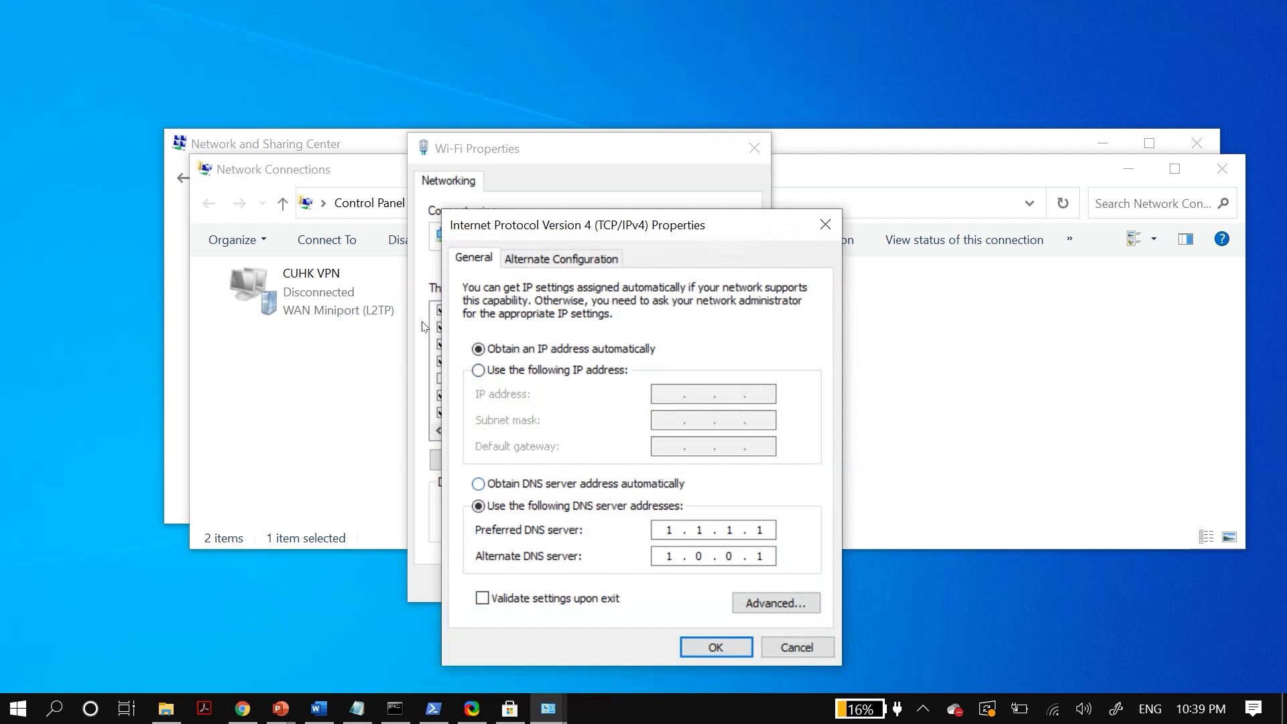
key(alt+b)
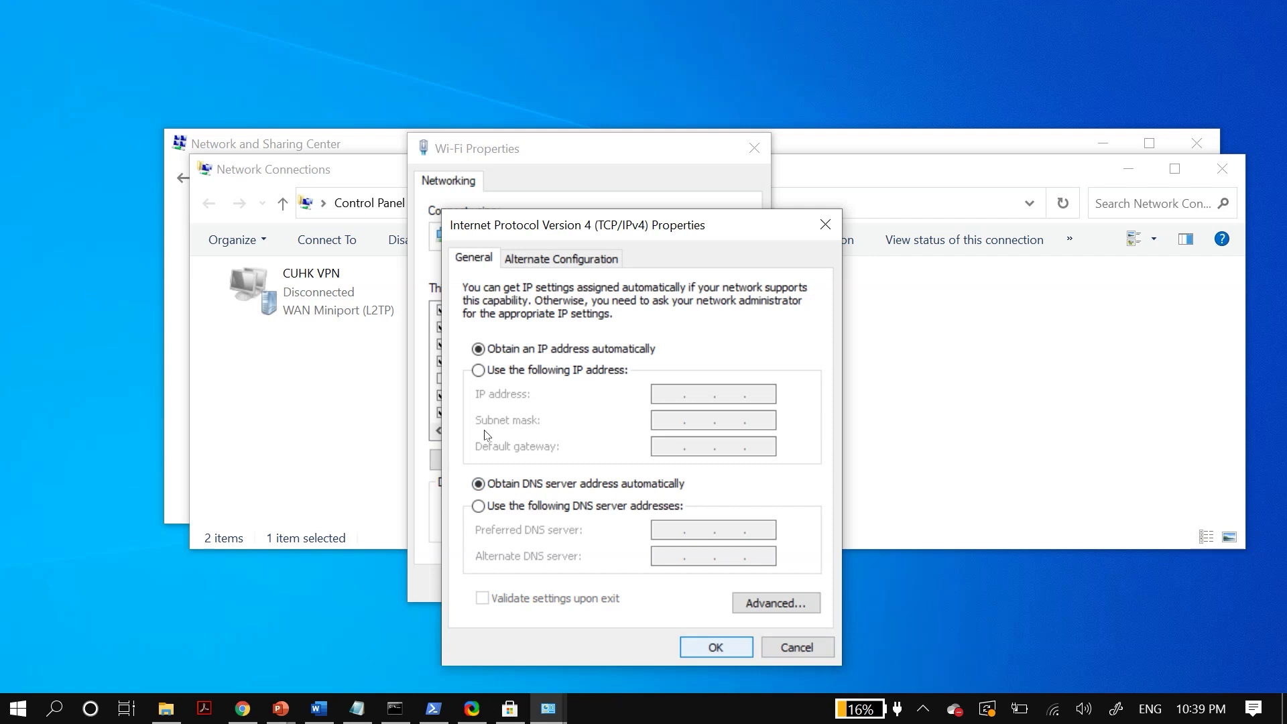
key(Return)
key(Return)
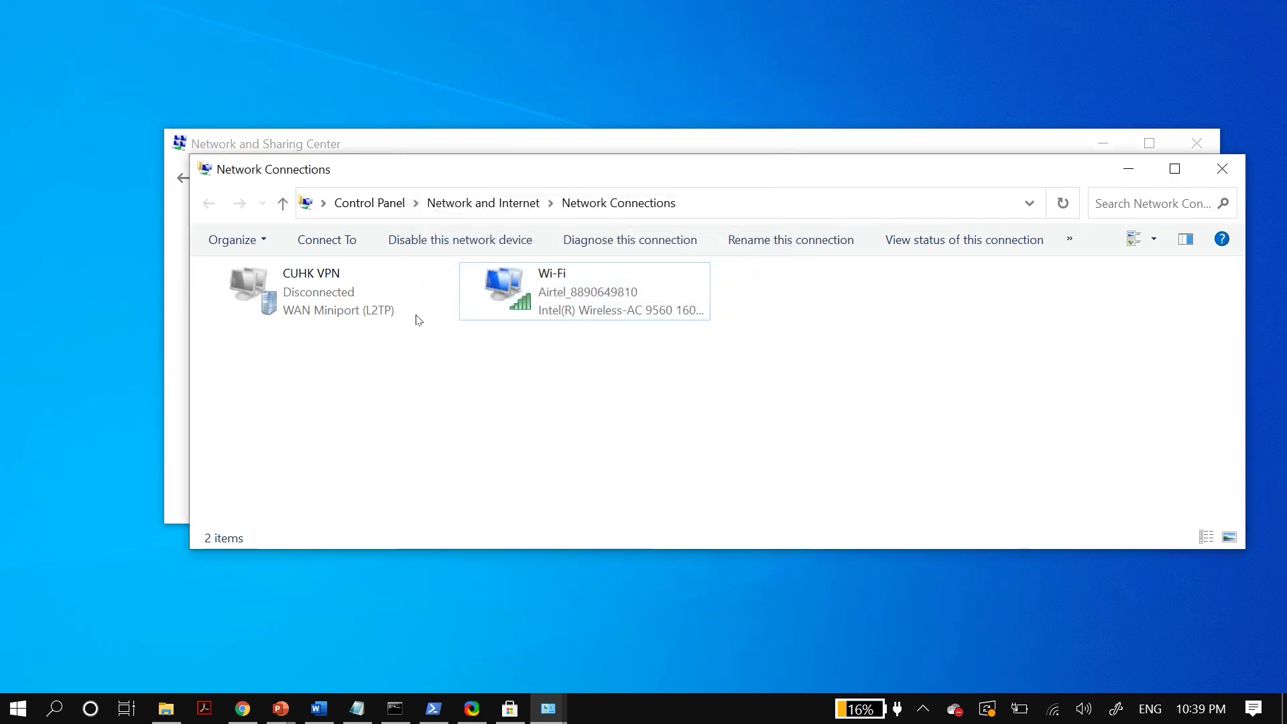
Step: Clear the desktop and search Start for 'troubl'
key(super+d)
key(super)
text(troubl)
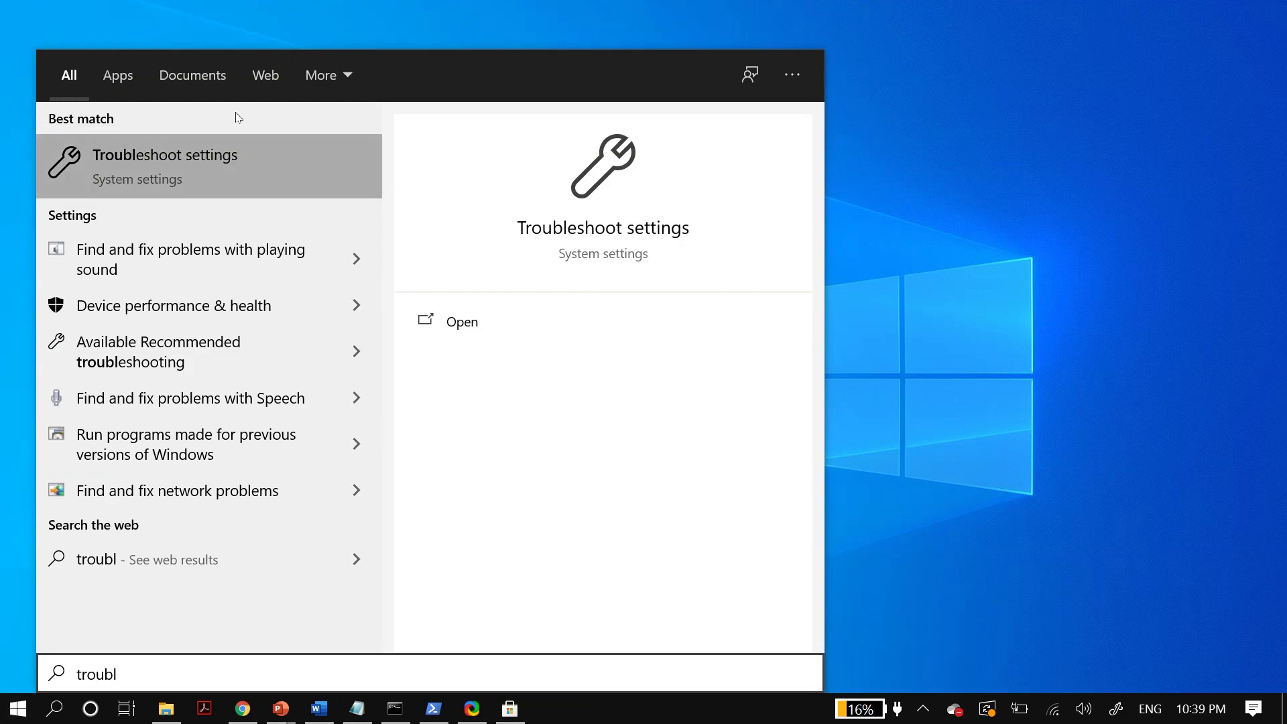
Step: Run the Windows Store Apps troubleshooter from Additional troubleshooters
key(Return)
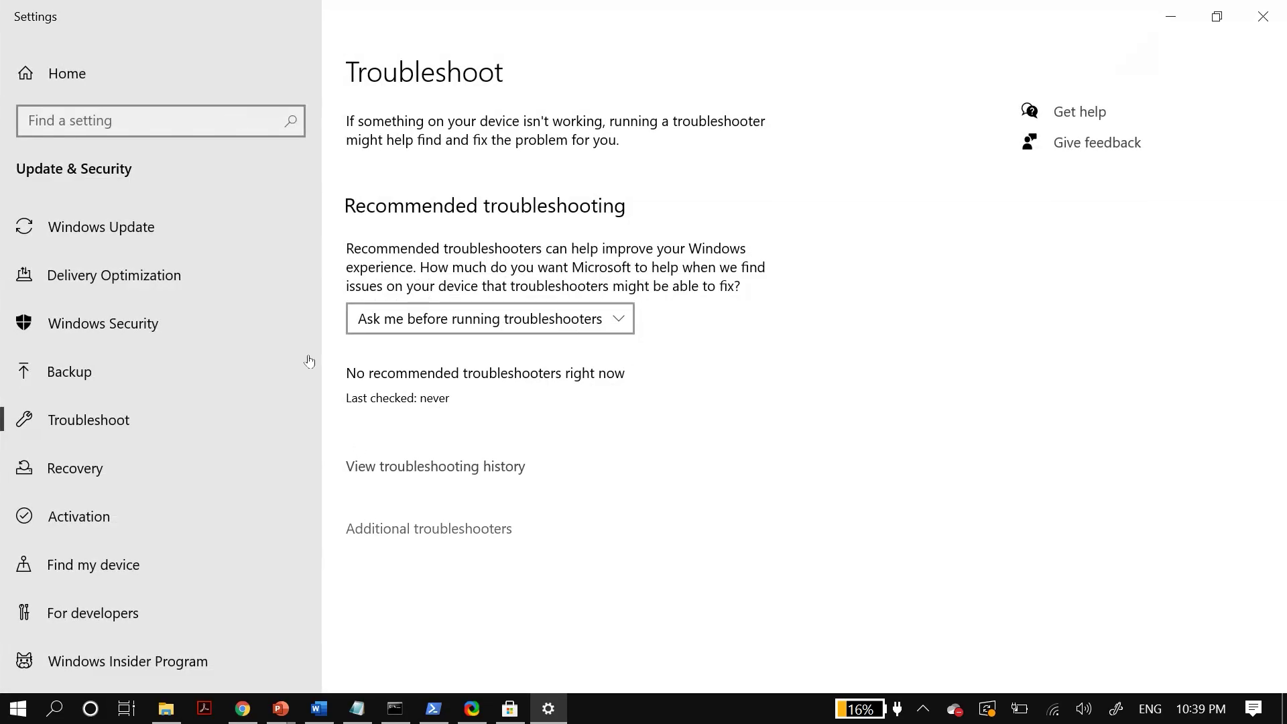
click(462, 532)
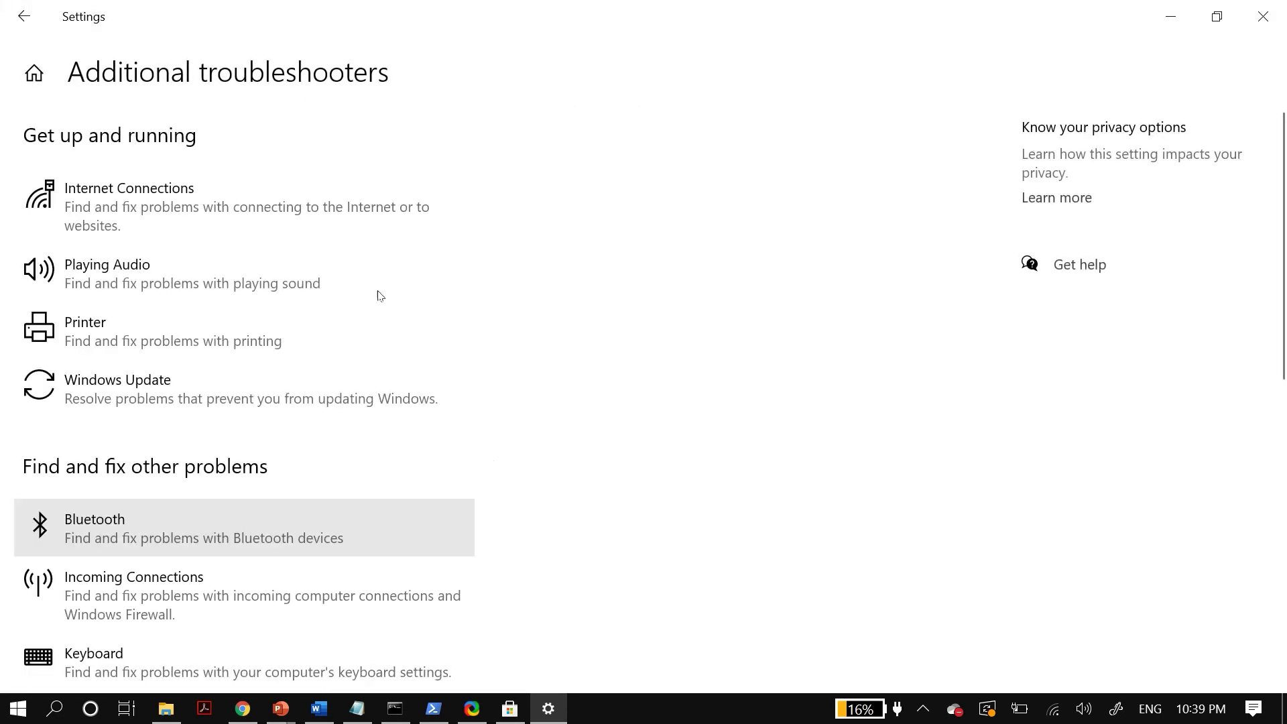
scroll(561, 278, down, 10)
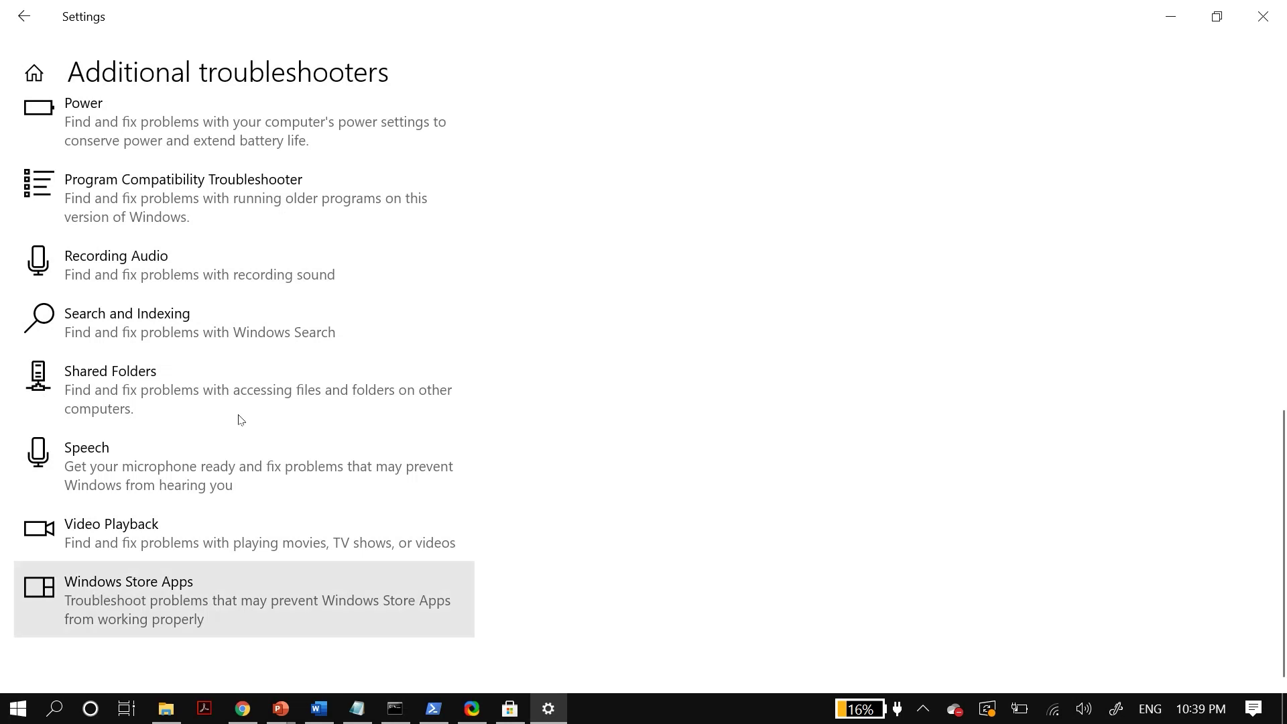
click(353, 621)
key(Return)
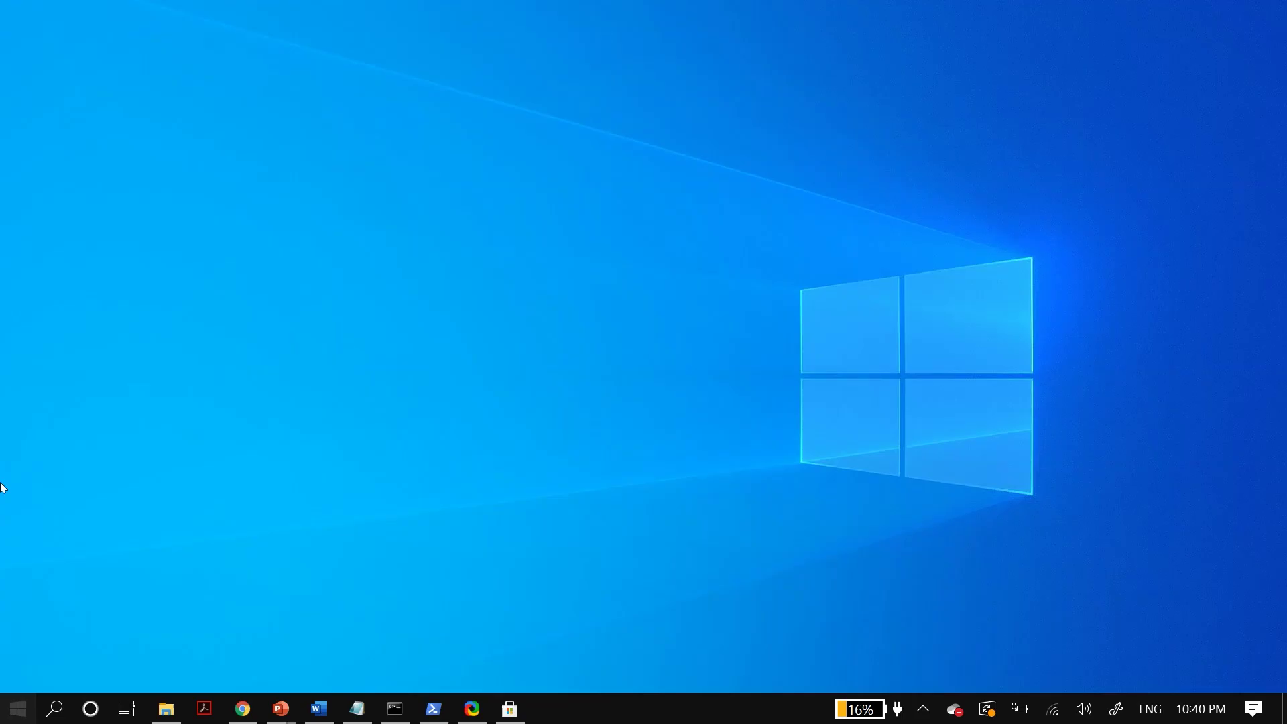
key(super)
Step: Run wsreset as administrator and move its console window toward the screen centre
text(w)
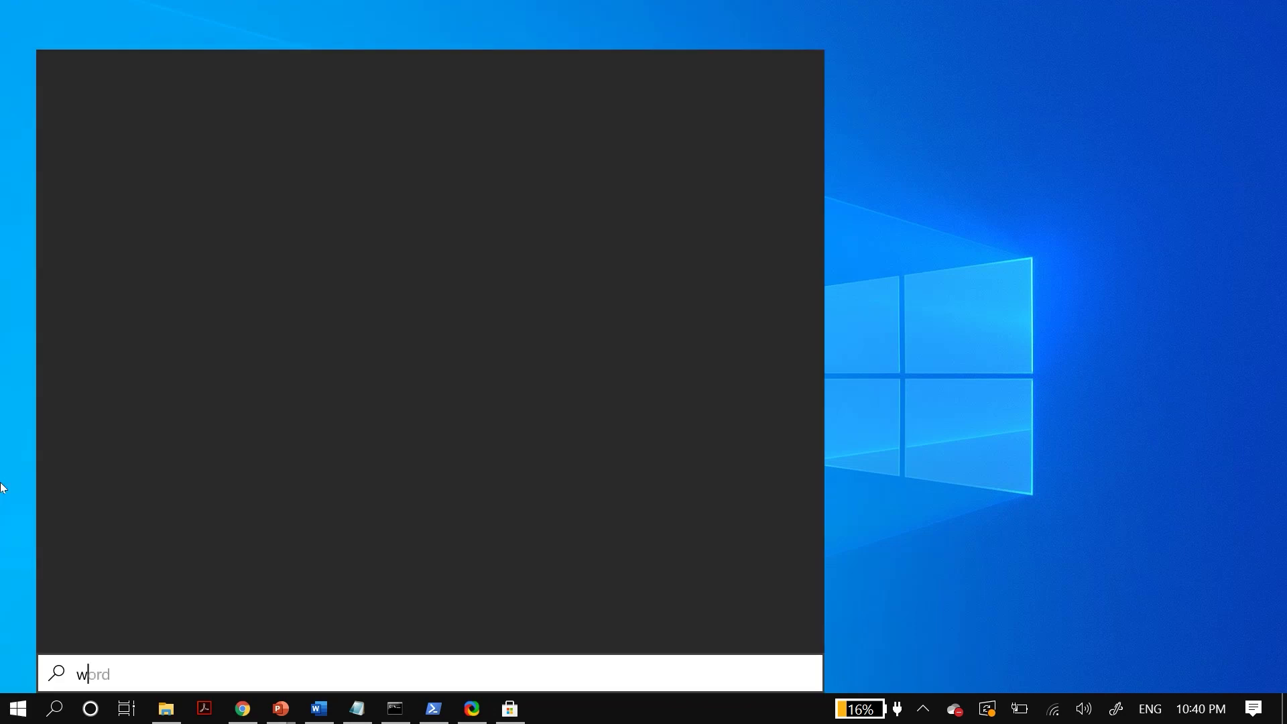
text(sreset)
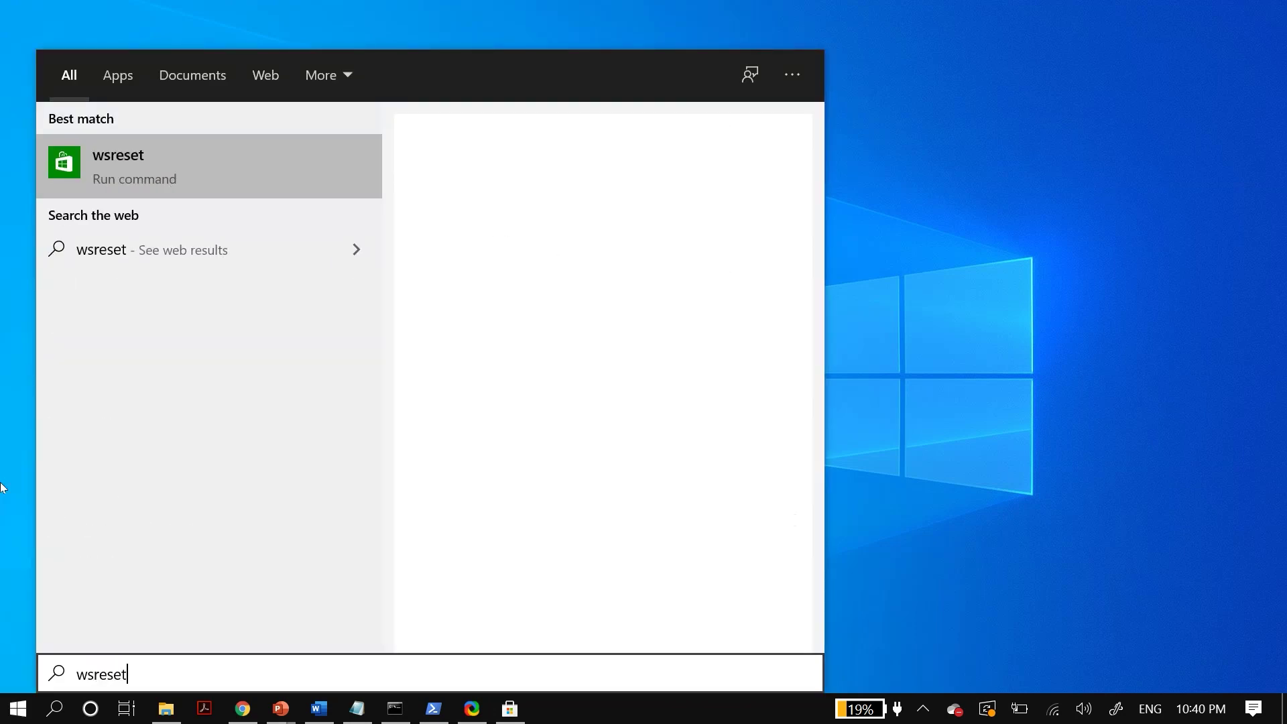
right_click(178, 144)
key(Down)
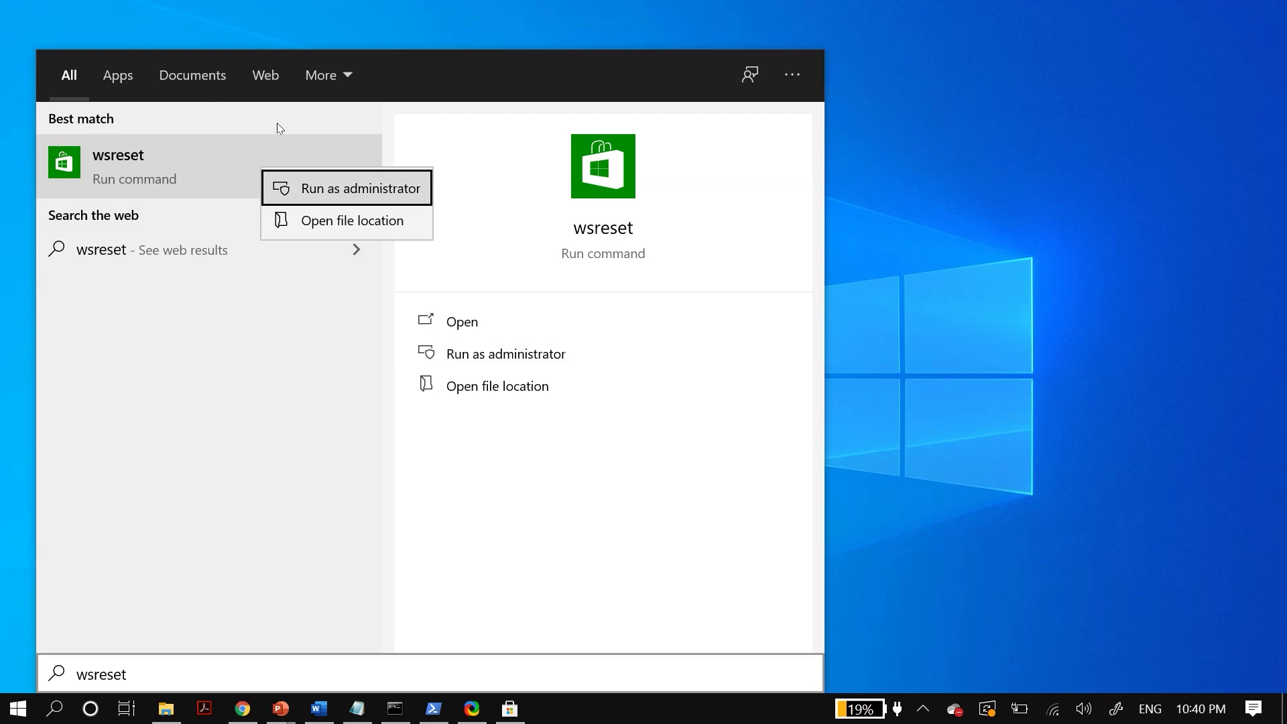
click(184, 313)
key(Return)
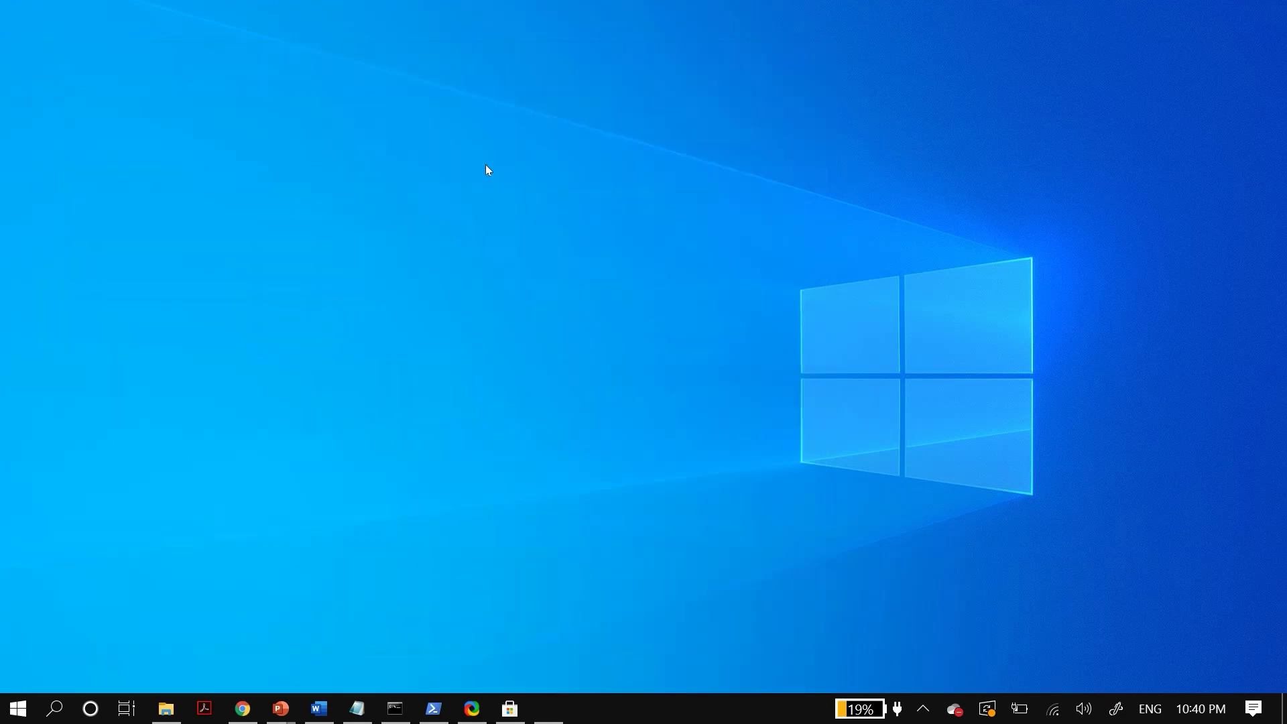
drag(246, 41, 445, 100)
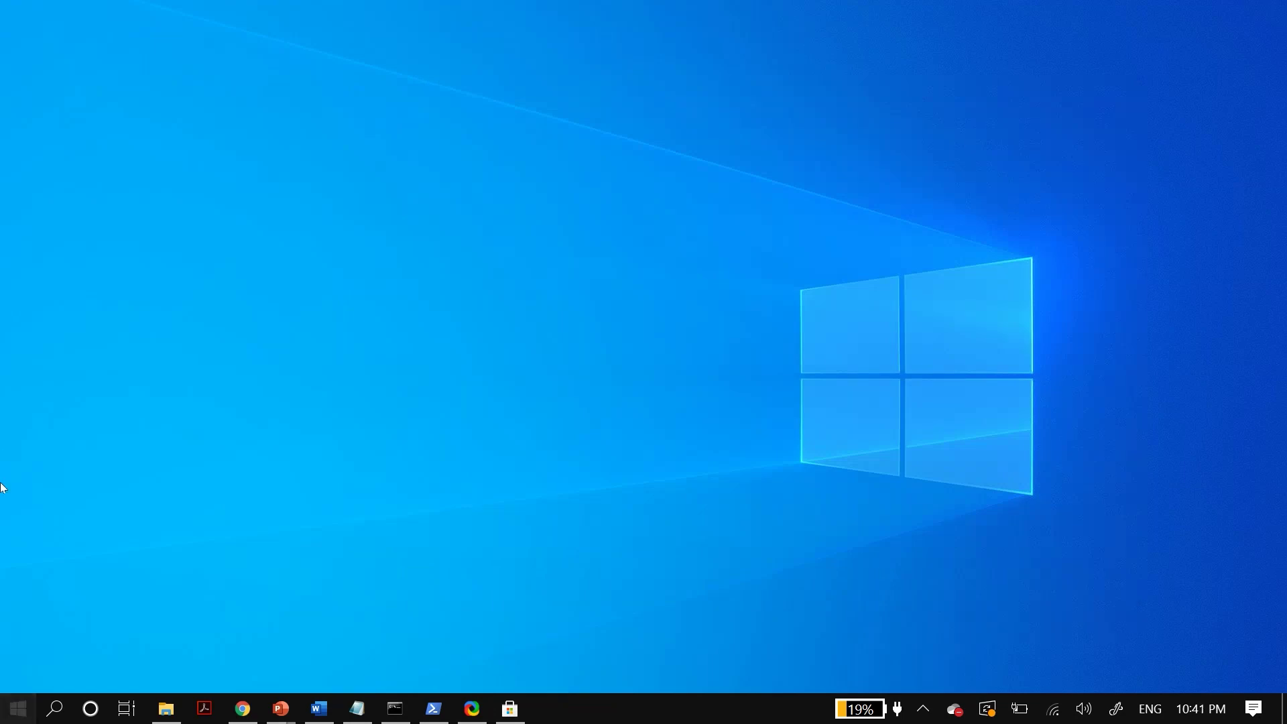
Step: Search Start for 'date' to find the date and time settings
key(super)
text(date)
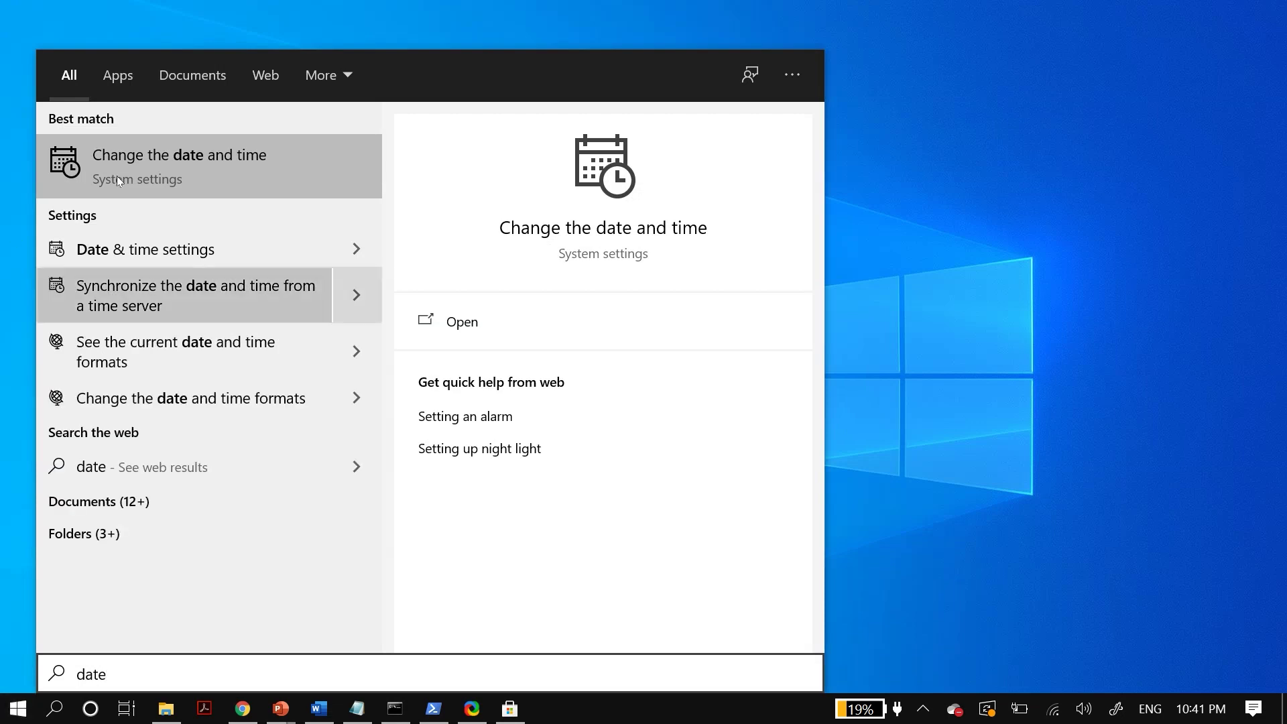
Step: Turn on automatic time zone and sync the clock in Date & time, then show the desktop
click(221, 160)
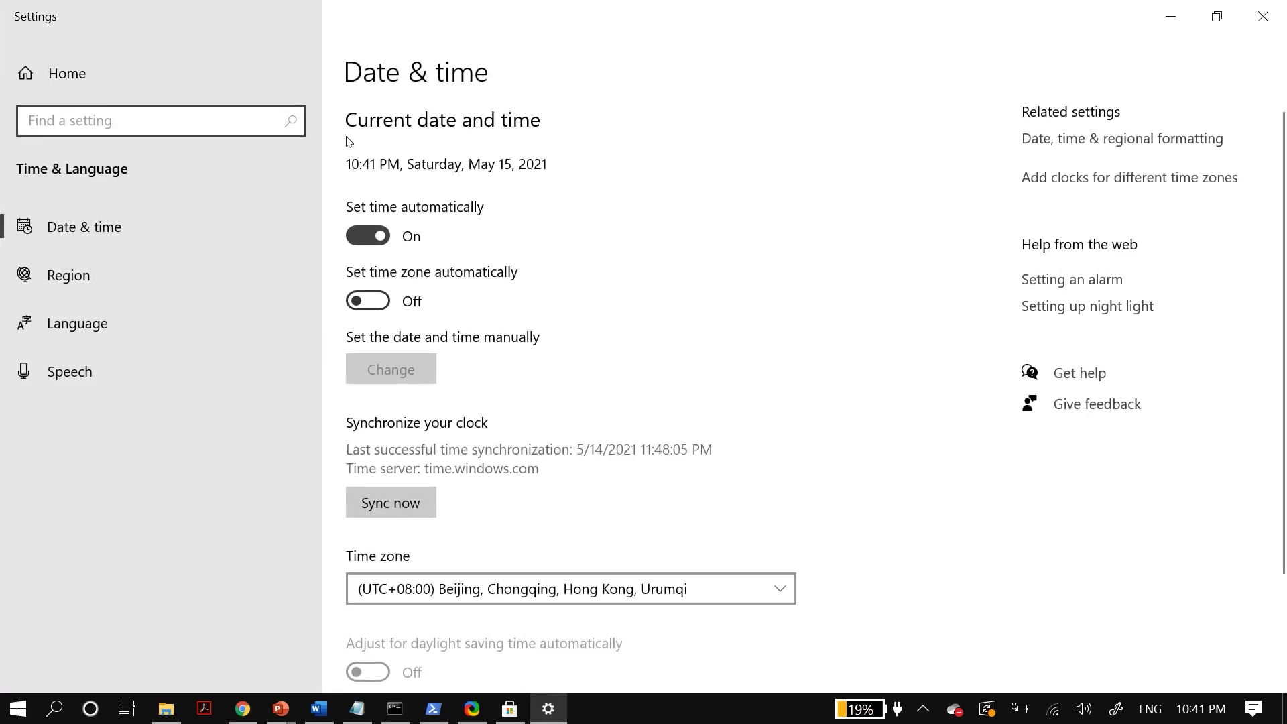
click(368, 302)
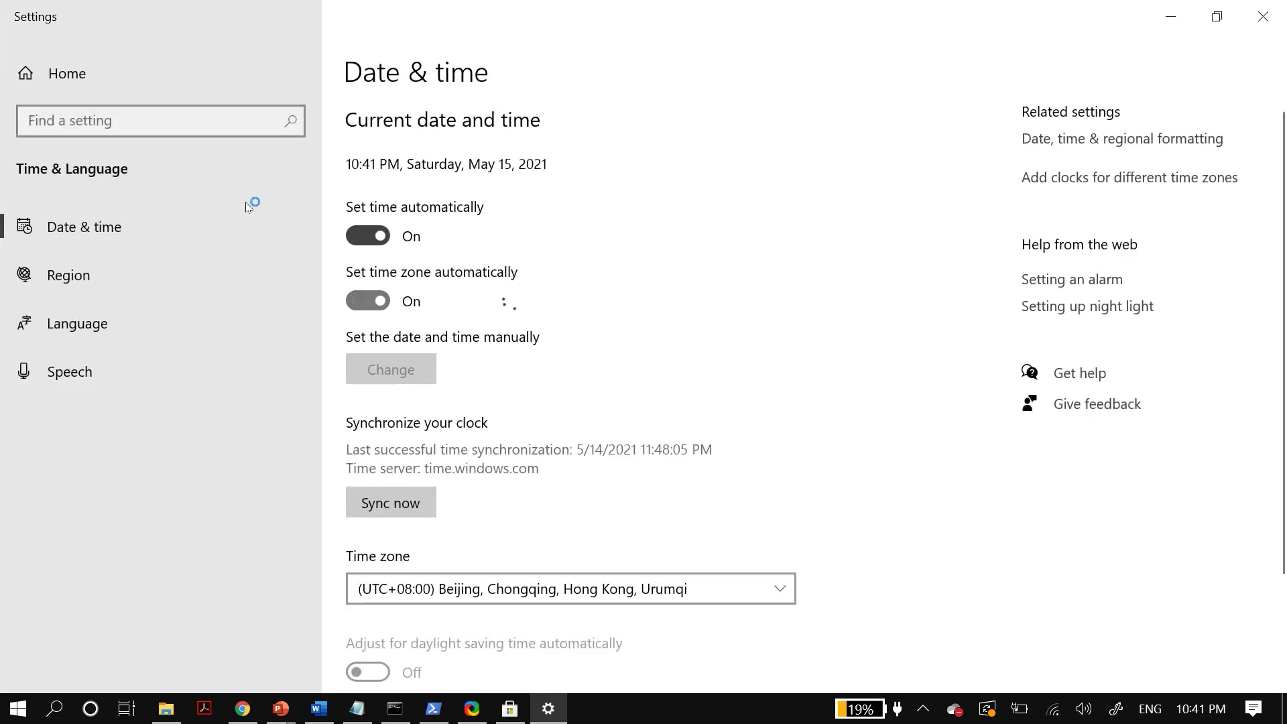
scroll(275, 251, down, 1)
key(Tab)
key(space)
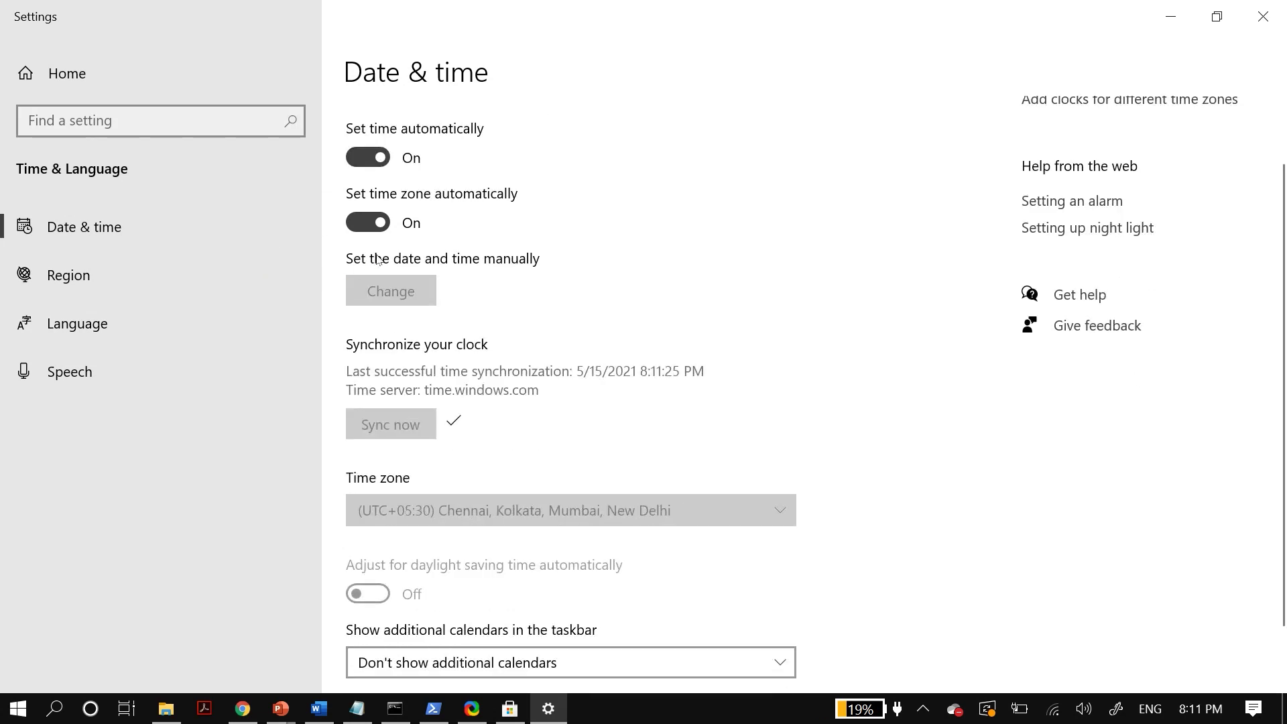
scroll(378, 259, up, 1)
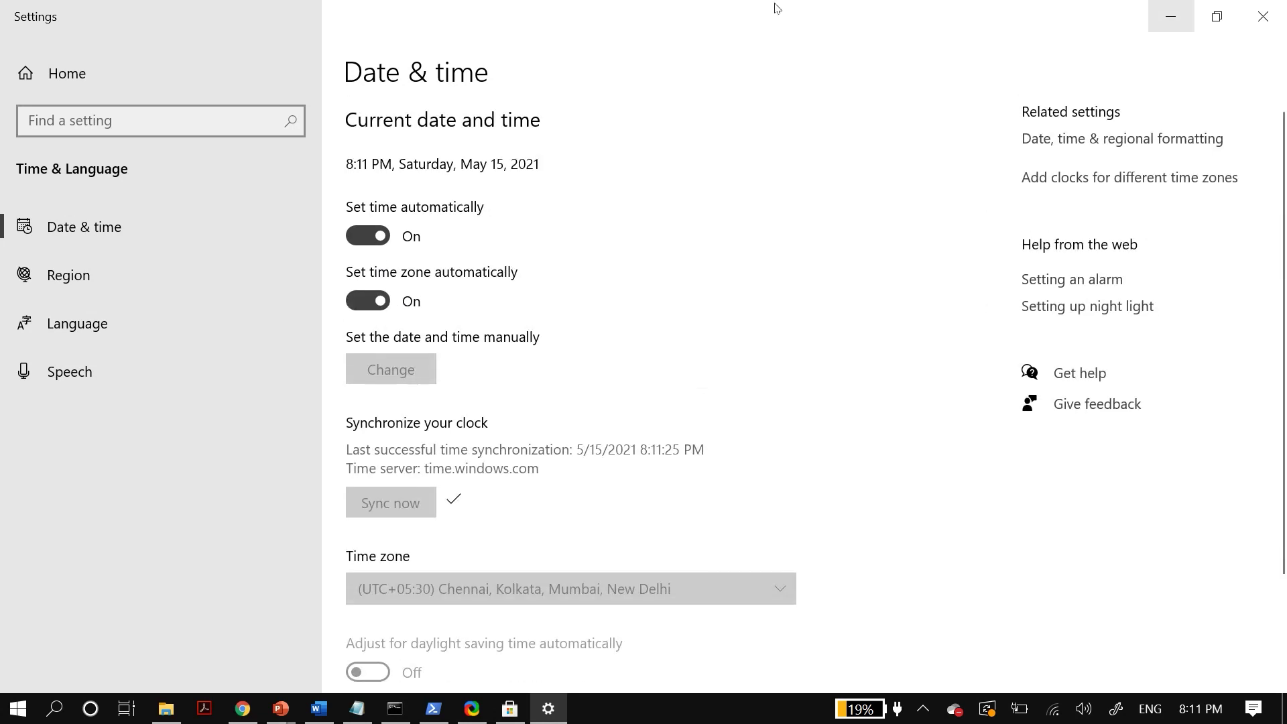
key(super+d)
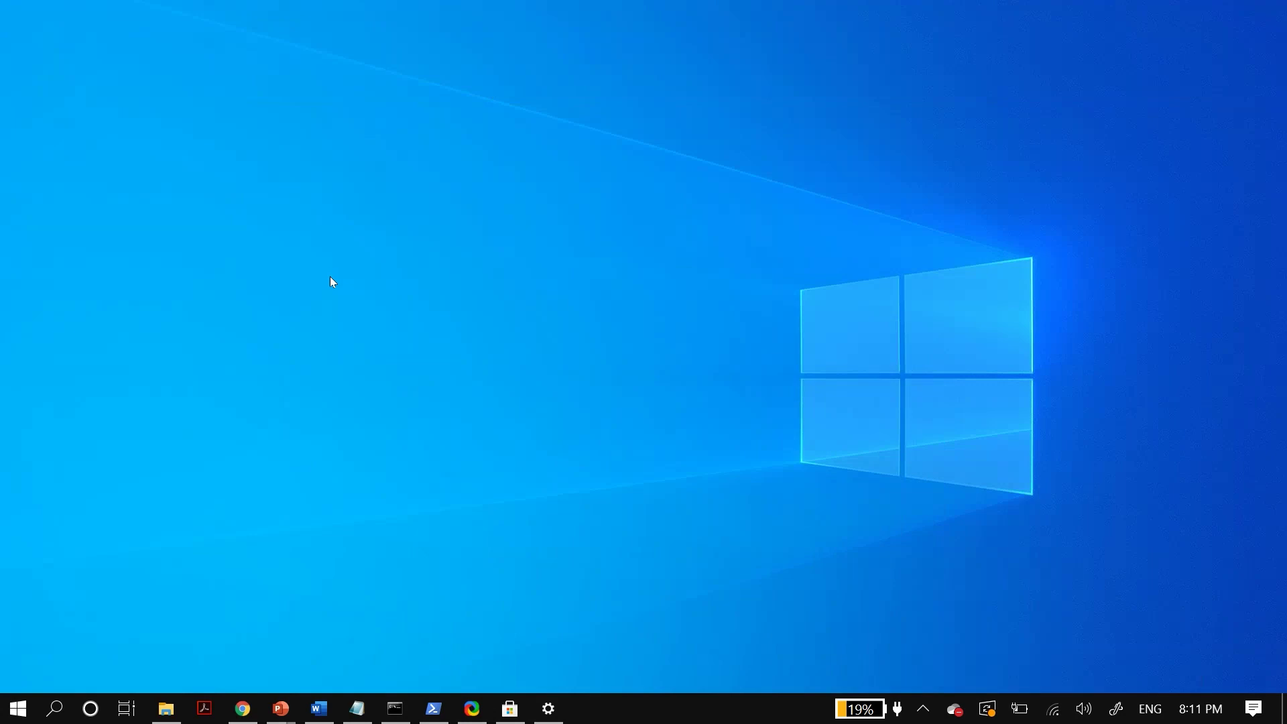
Step: Close Settings from the taskbar and launch PowerShell as administrator via a 'powersh' search
right_click(546, 708)
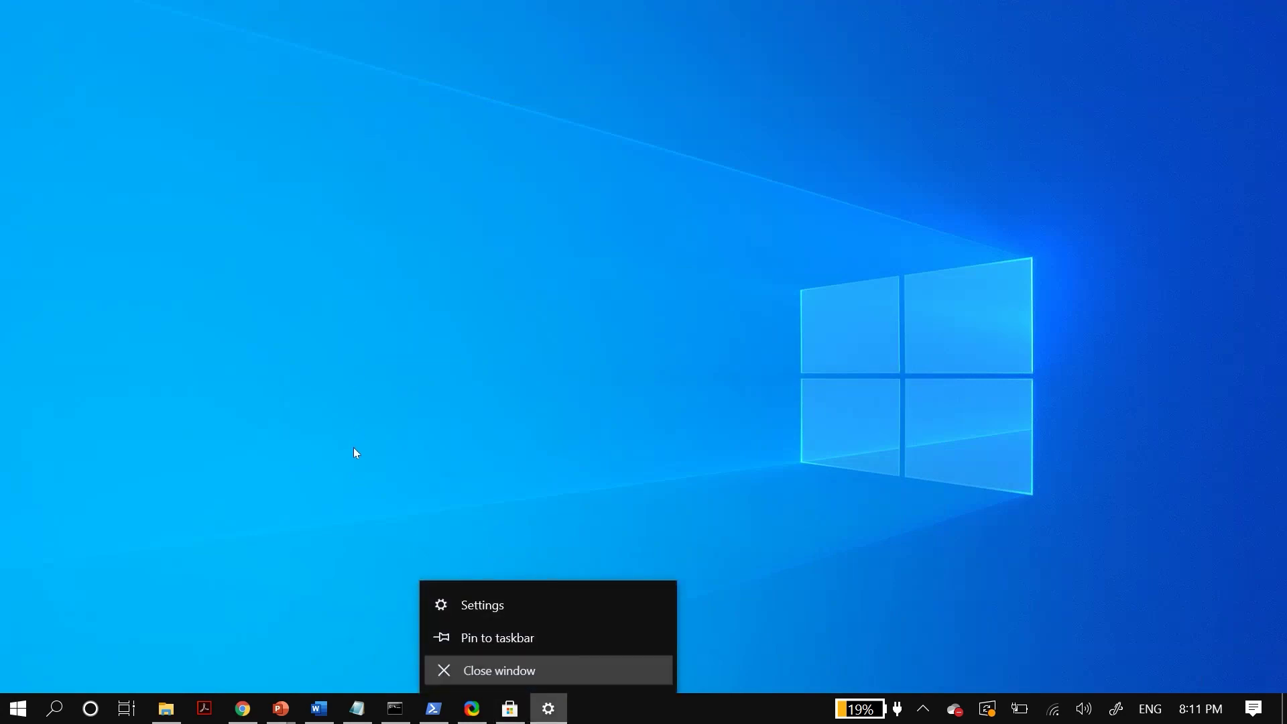
click(529, 671)
key(super)
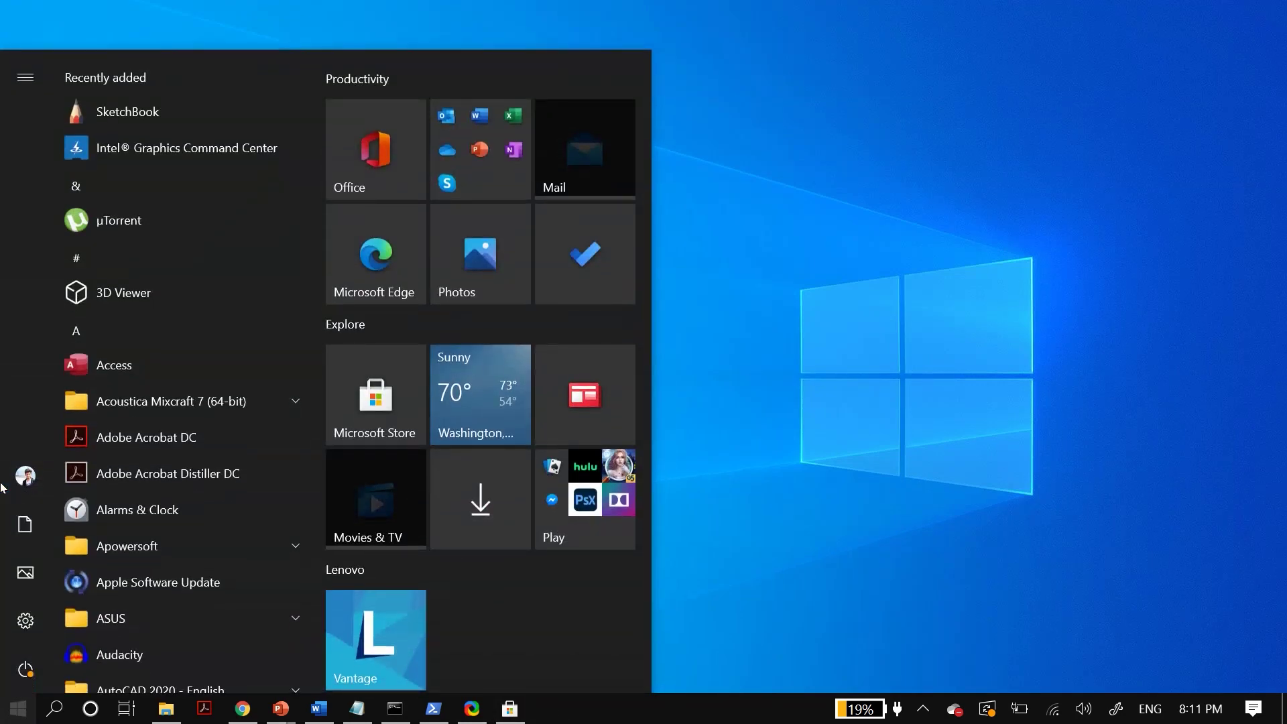
text(powersh)
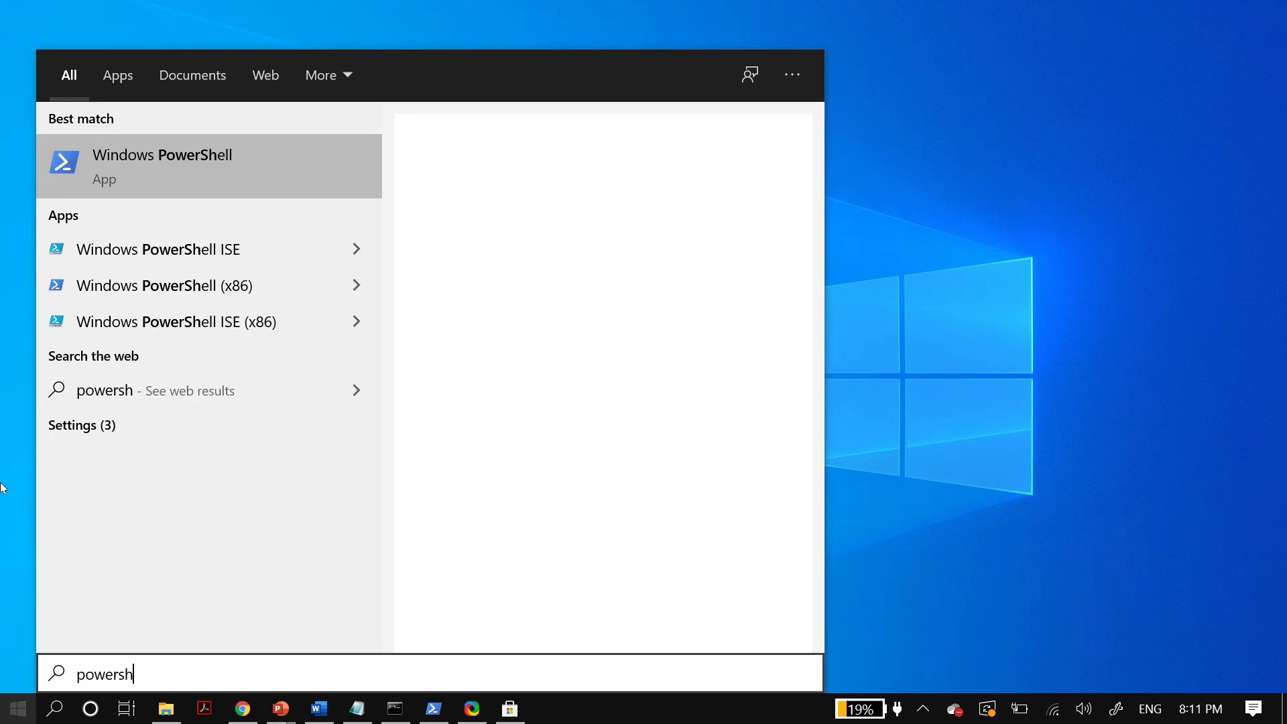
key(shift+F10)
key(Down)
key(Return)
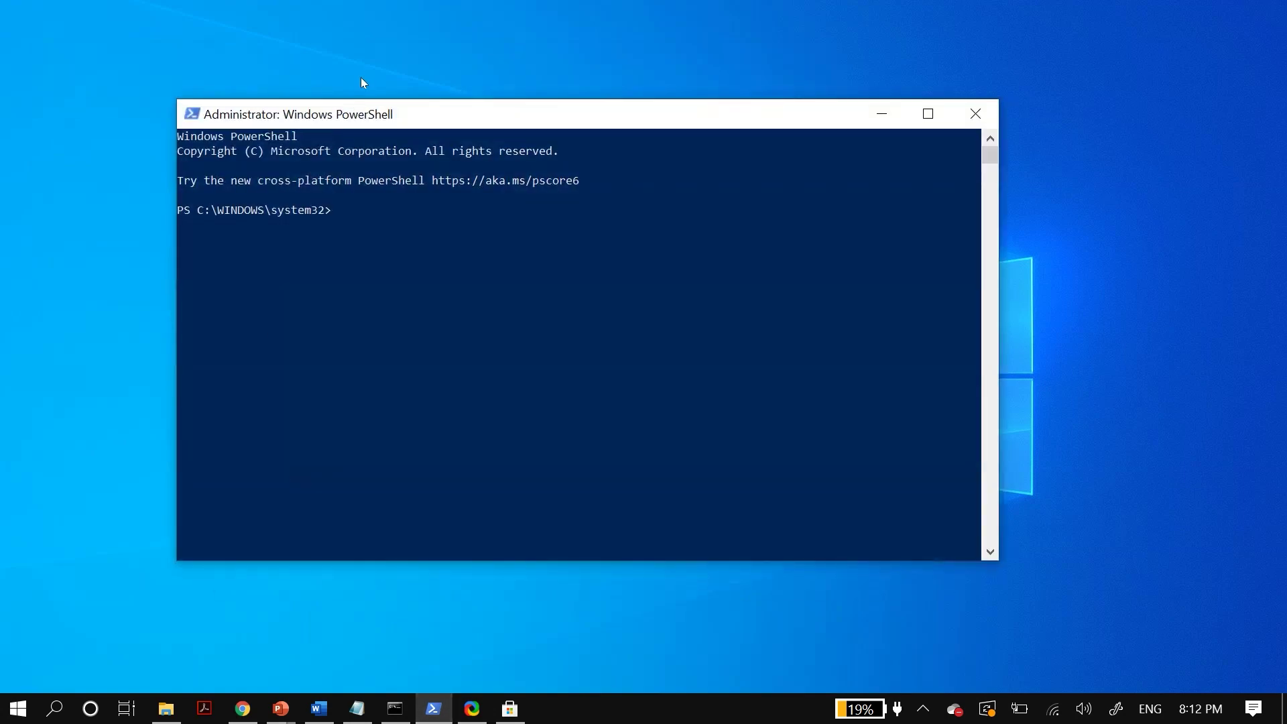
Step: Paste the AppxAllUserStore $Packages command and the Add-AppxPackage -register loop into PowerShell
drag(360, 77, 412, 104)
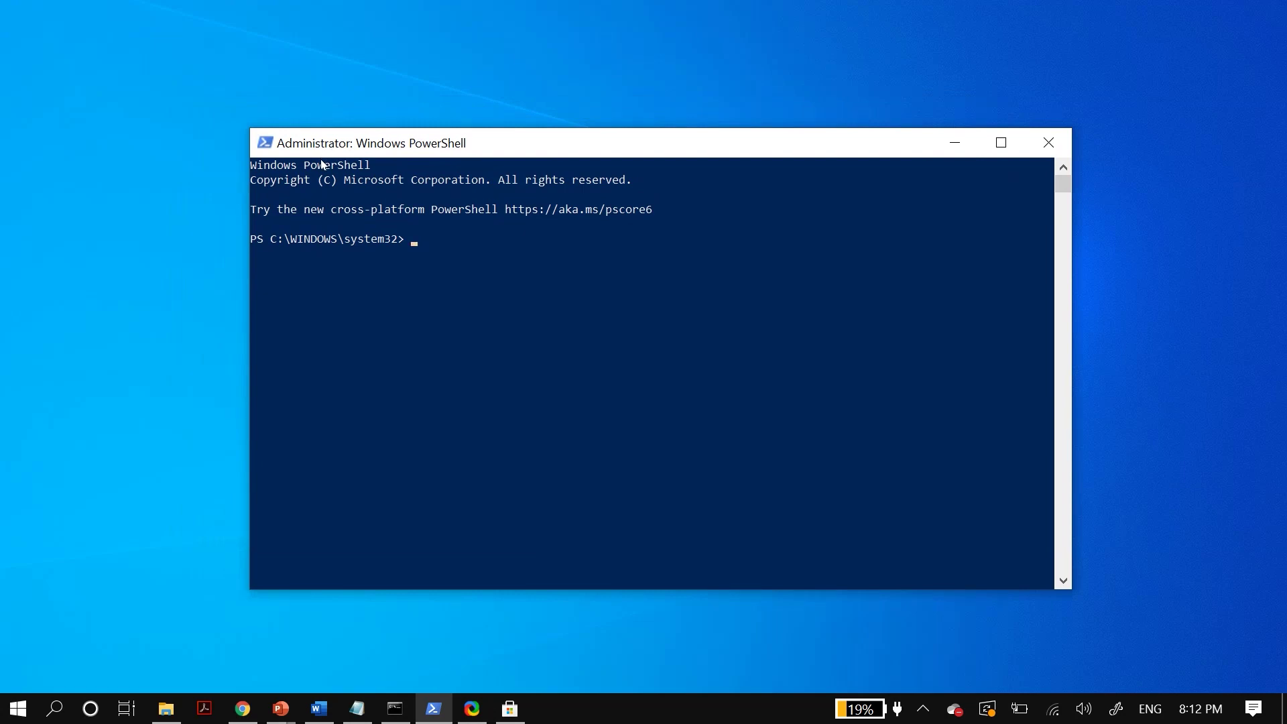
text($Packages = (get-item 'HKLM:\Software\Microsoft\Windows\CurrentVersion\Appx\AppxAllUserStore\Applications') | Get-ChildItem)
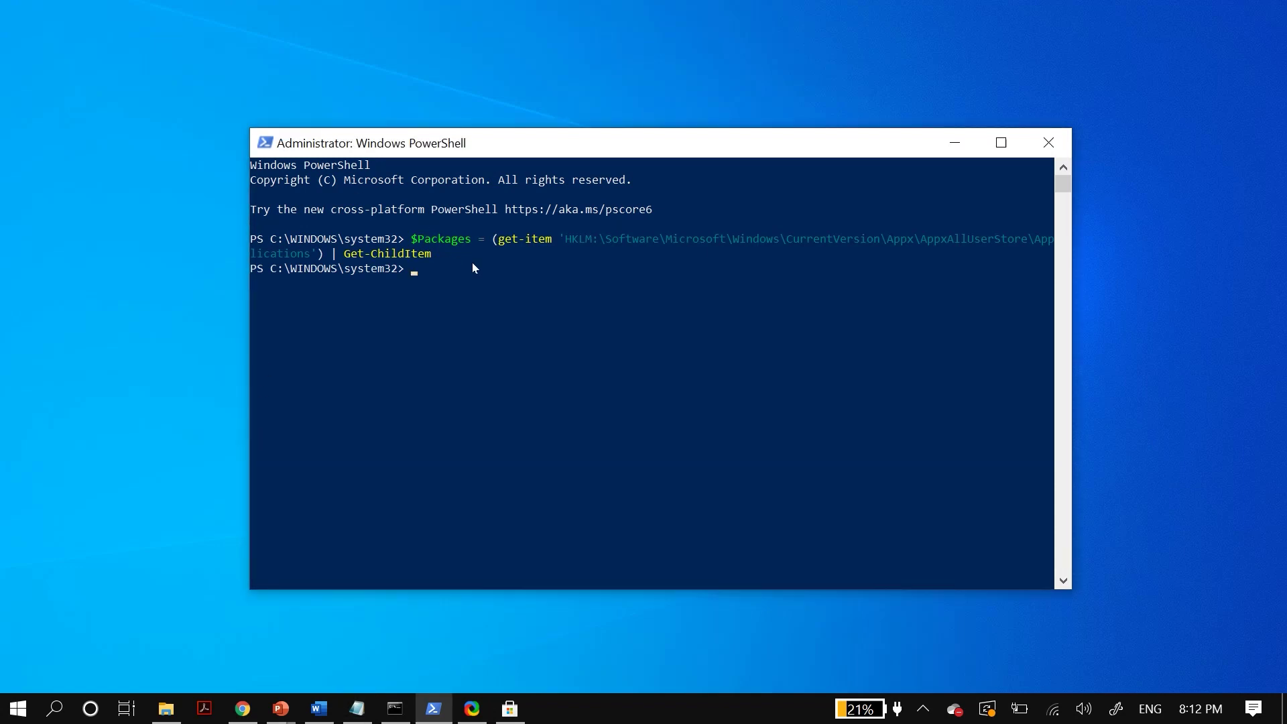
text($PackageFilter = $args[0] if ([string]::IsNullOrEmpty($PackageFilter)) { echo "No filter specified, attempting to re-register all provisioned apps."} else { $Packages = $Packages | where {$_.Name -like $PackageFilter} if ($Packages -eq $null) { echo "No provisioned apps match the specified filter." exit } else { echo "Registering the provisioned apps that match $PackageFilter" } }  ForEach($Package in $Packages) {  # get package name & path  $PackageName = $Package | Get-ItemProperty | Select-Object -ExpandProperty PSChildName  $PackagePath = [System.Environment]::ExpandEnvironmentVariables(($Package | Get-ItemProperty | Select-Object -ExpandProperty Path)))
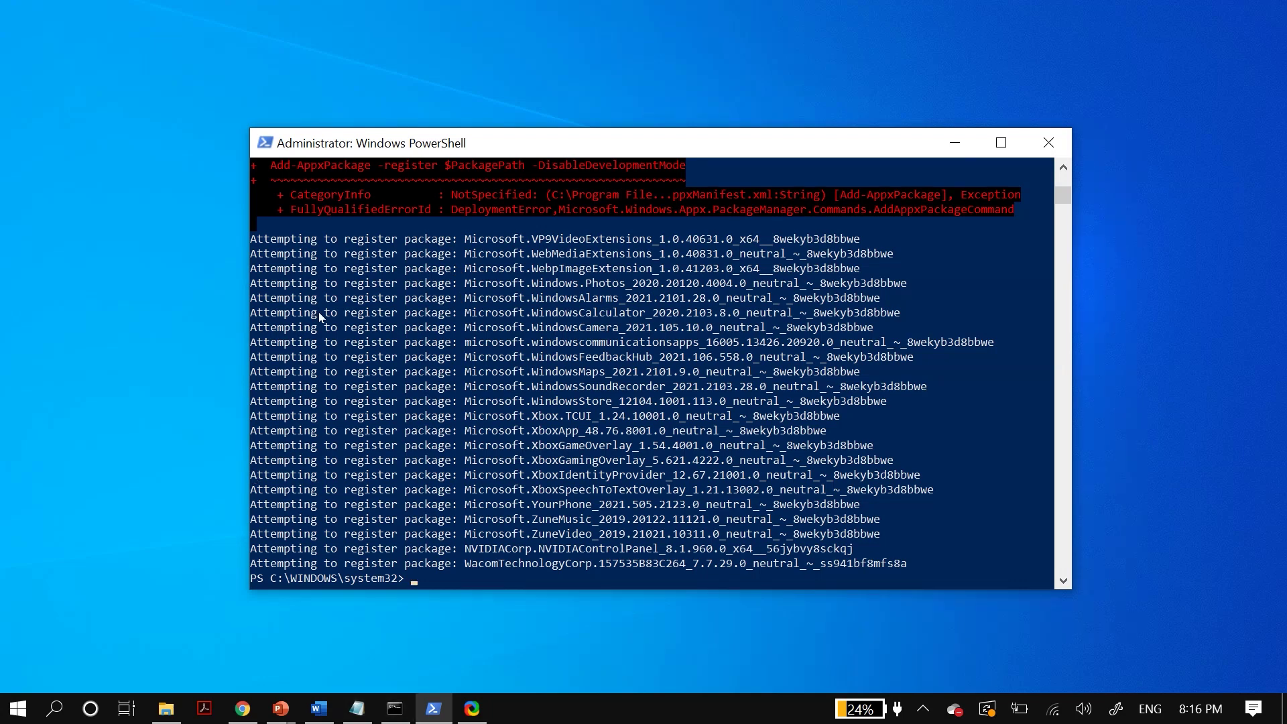
Step: Set the PowerShell execution policy to Unrestricted, confirming with Y
right_click(703, 329)
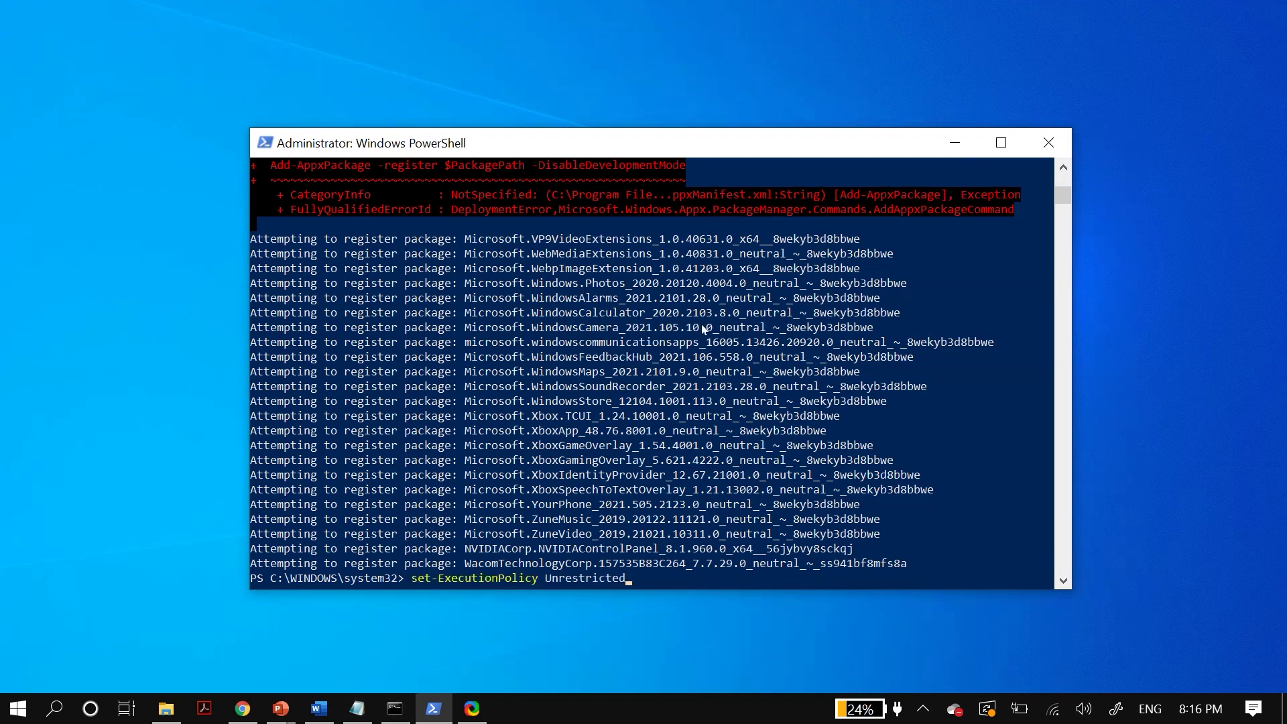
key(Return)
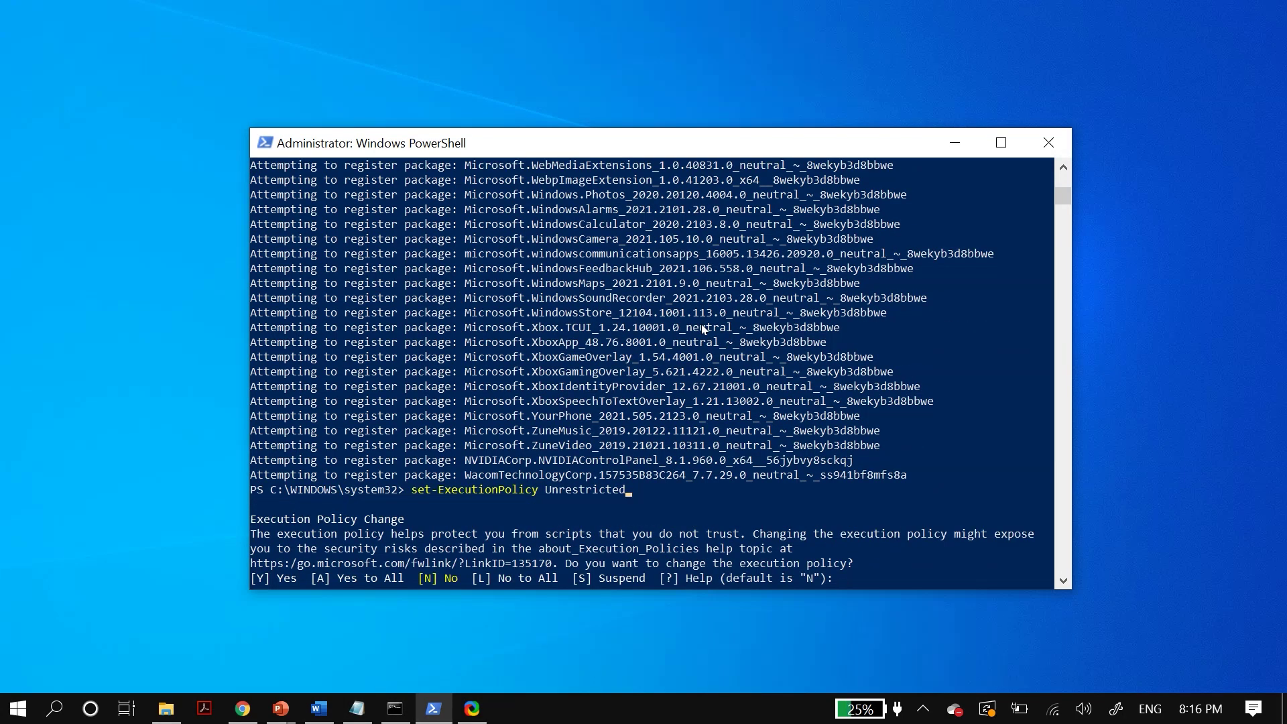
text(Y)
key(Return)
Step: List all users' installed app packages with Get-AppxPackage -AllUsers
right_click(435, 347)
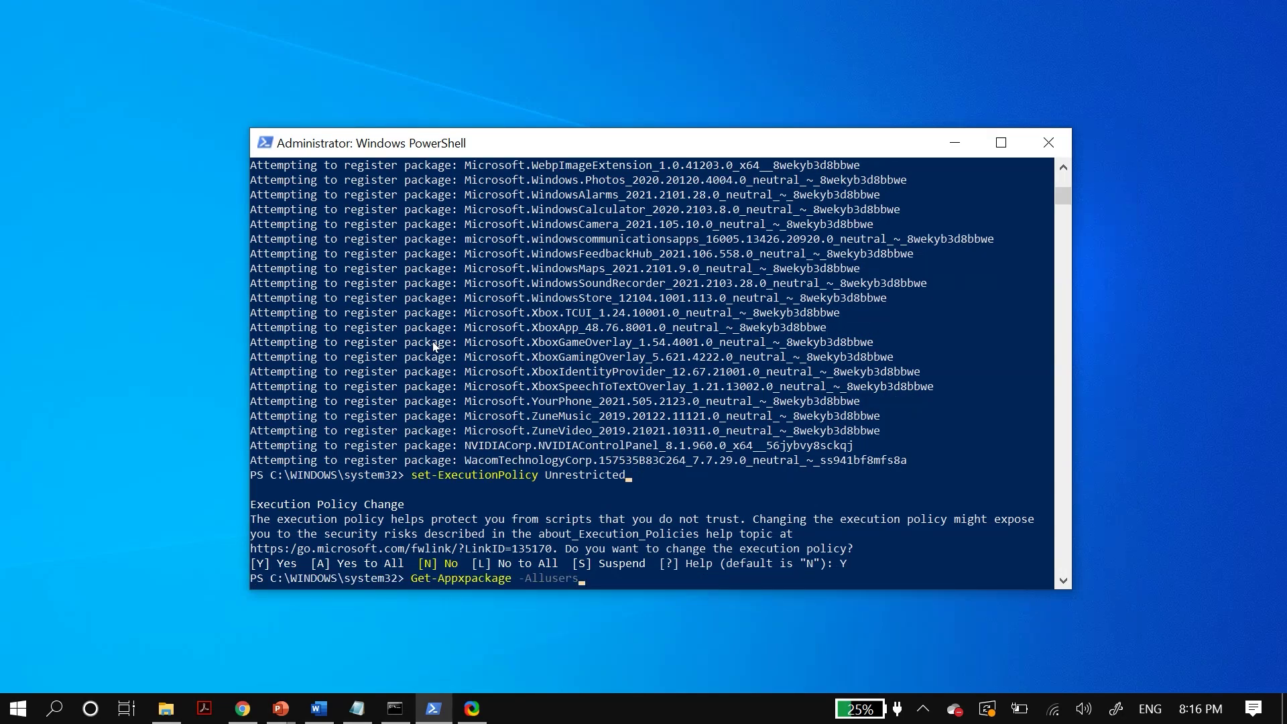
key(Return)
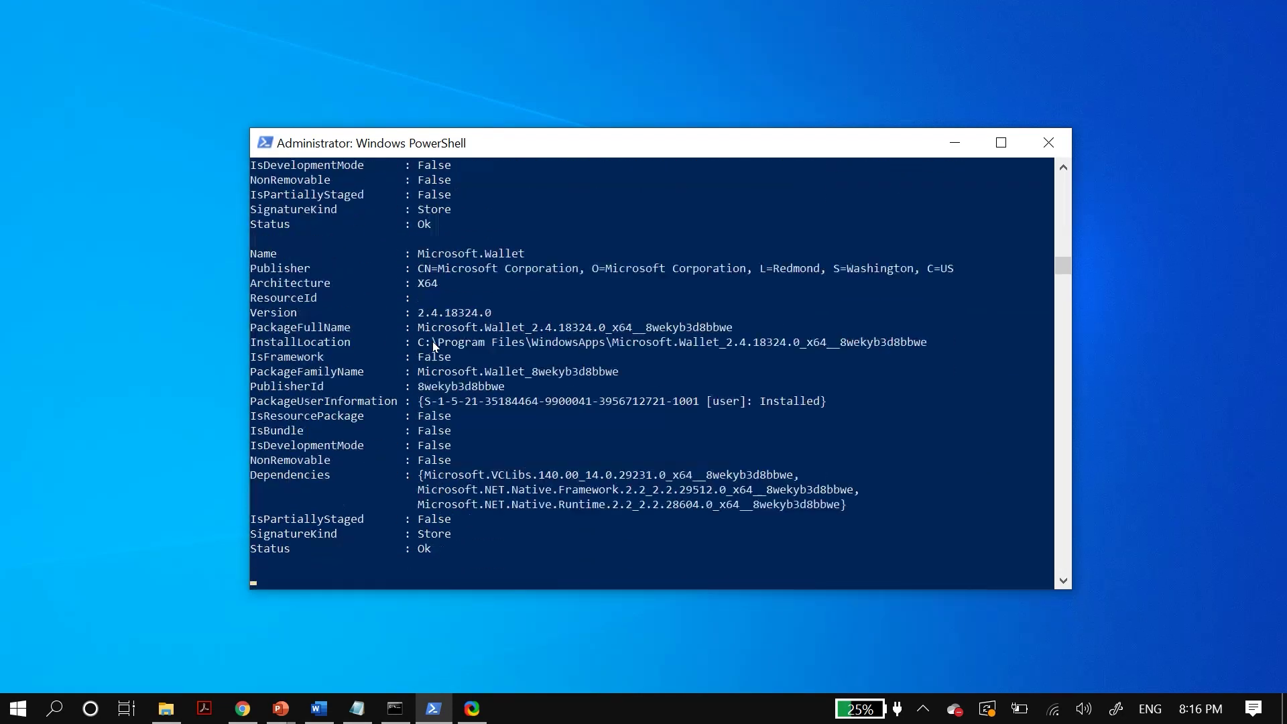
key(alt+space)
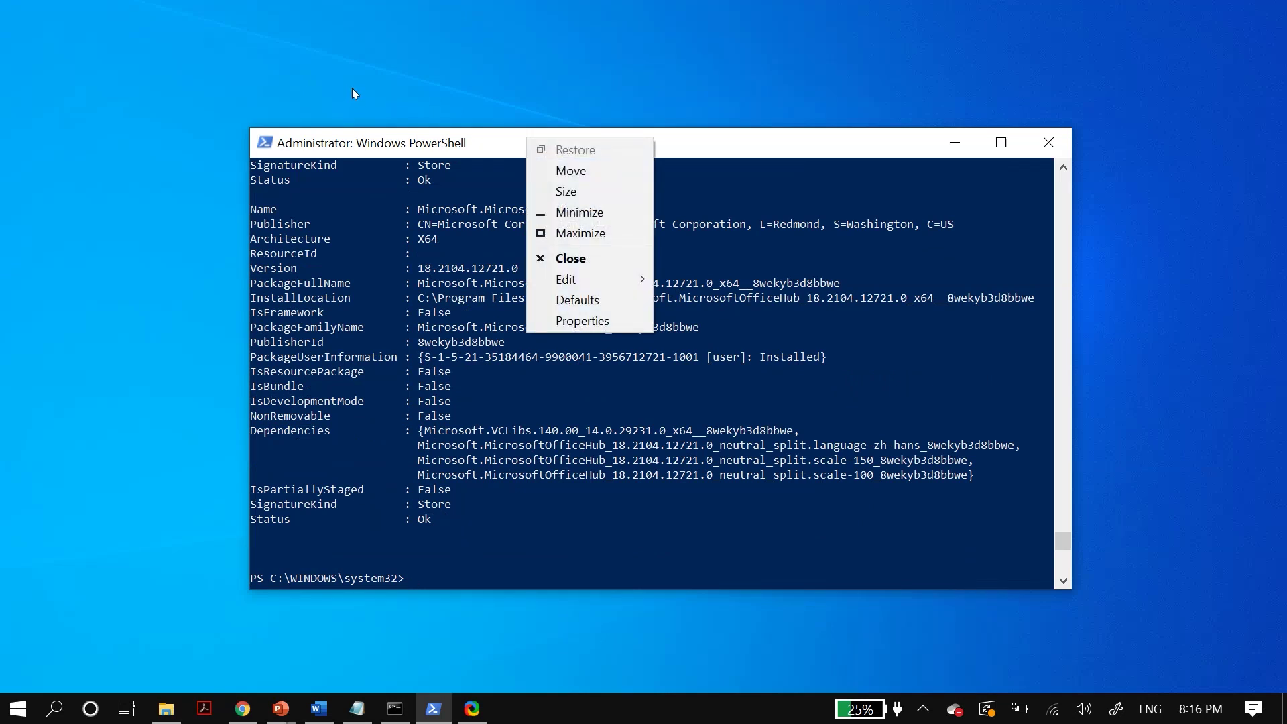
Step: Find 'microsoft.windowsstore' in the console's package listing
mouse_move(630, 279)
key(Down)
key(Down)
key(Down)
key(Down)
key(Down)
key(Return)
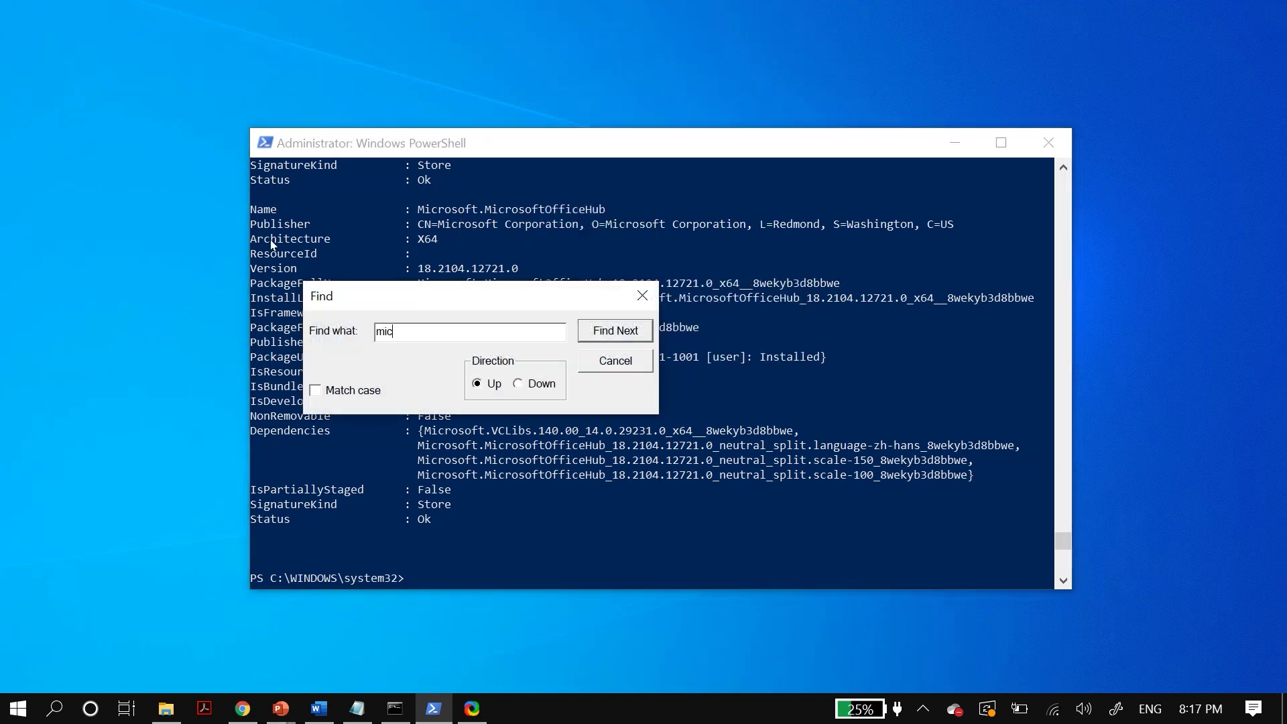
text(microsoft.windowsstore)
key(Return)
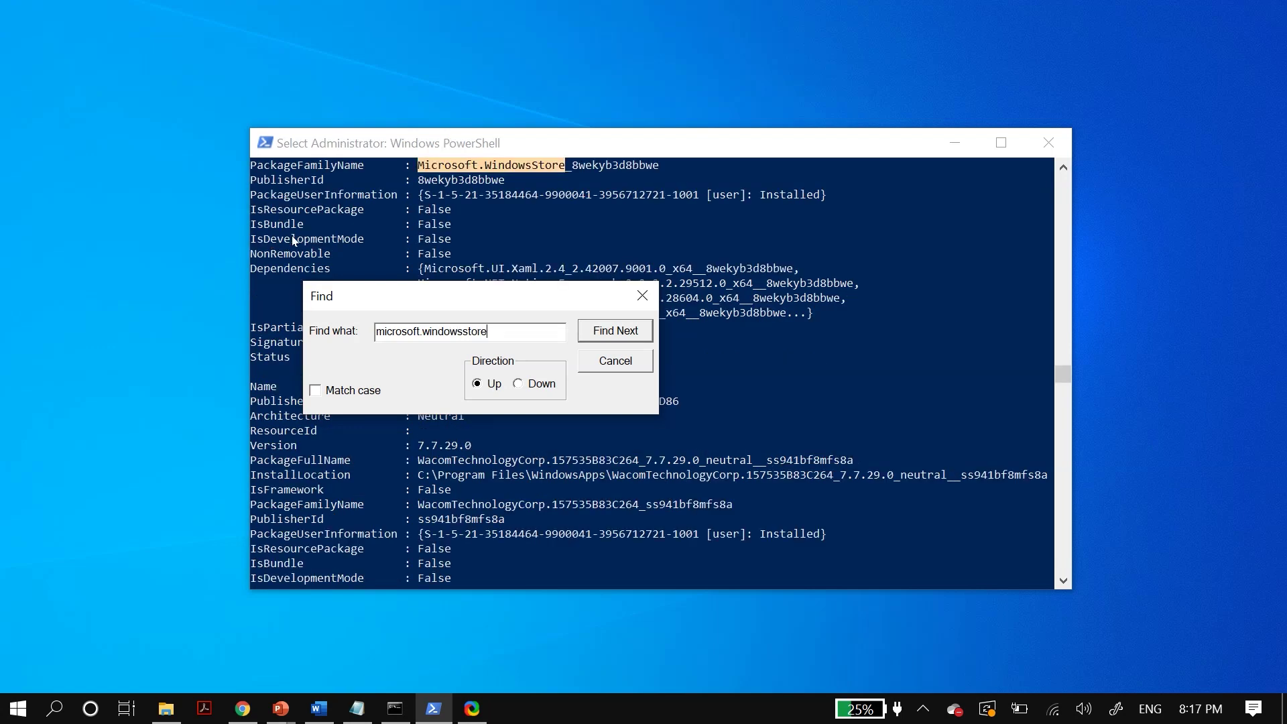
key(Escape)
Step: Select and copy the full package name Microsoft.WindowsStore_12104.1001.1.0_x64__8wekyb3d8bbwe
scroll(374, 181, up, 6)
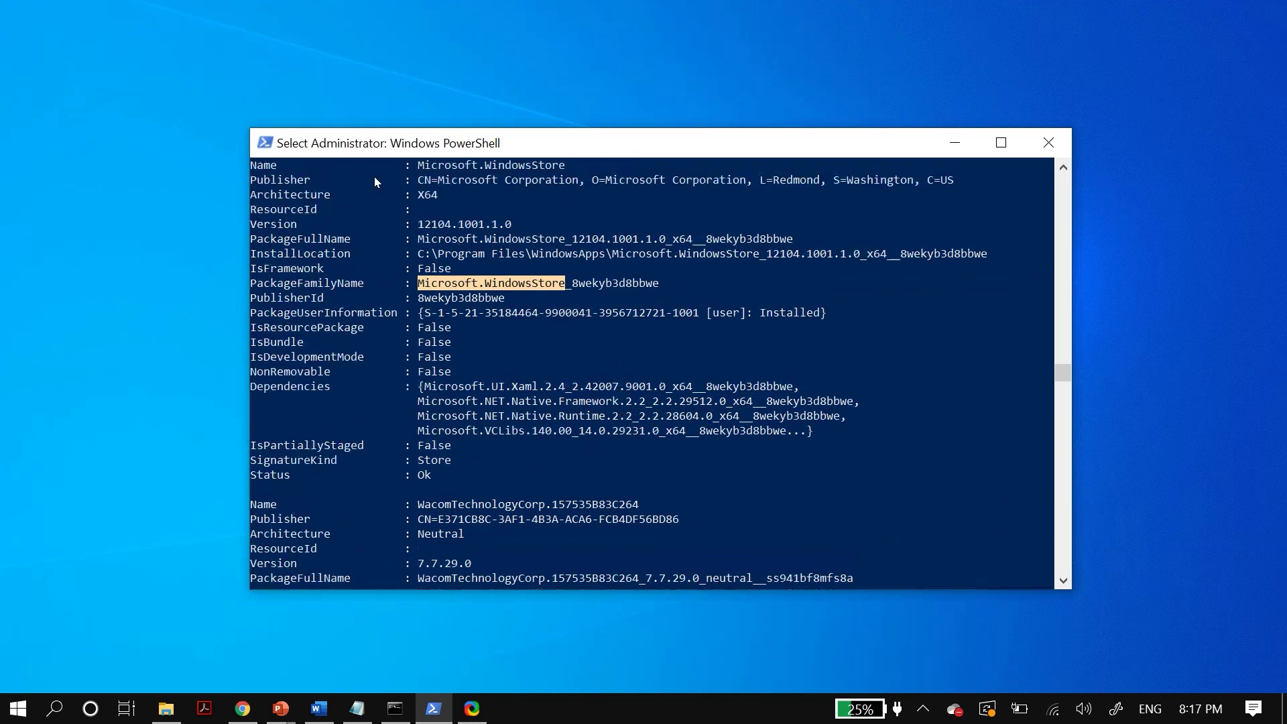
scroll(374, 180, up, 1)
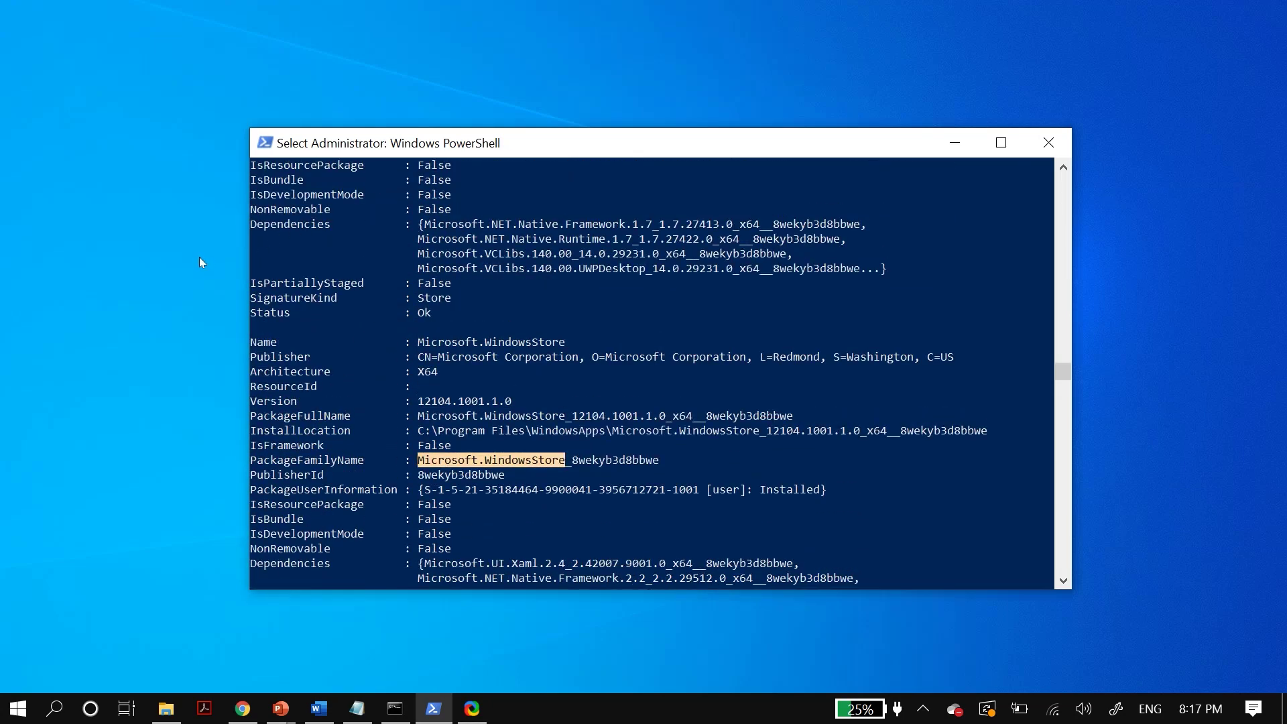
mouse_move(420, 343)
mouse_down()
mouse_move(547, 354)
mouse_move(569, 343)
mouse_up()
mouse_move(256, 418)
mouse_down()
mouse_move(482, 431)
mouse_move(789, 418)
mouse_up()
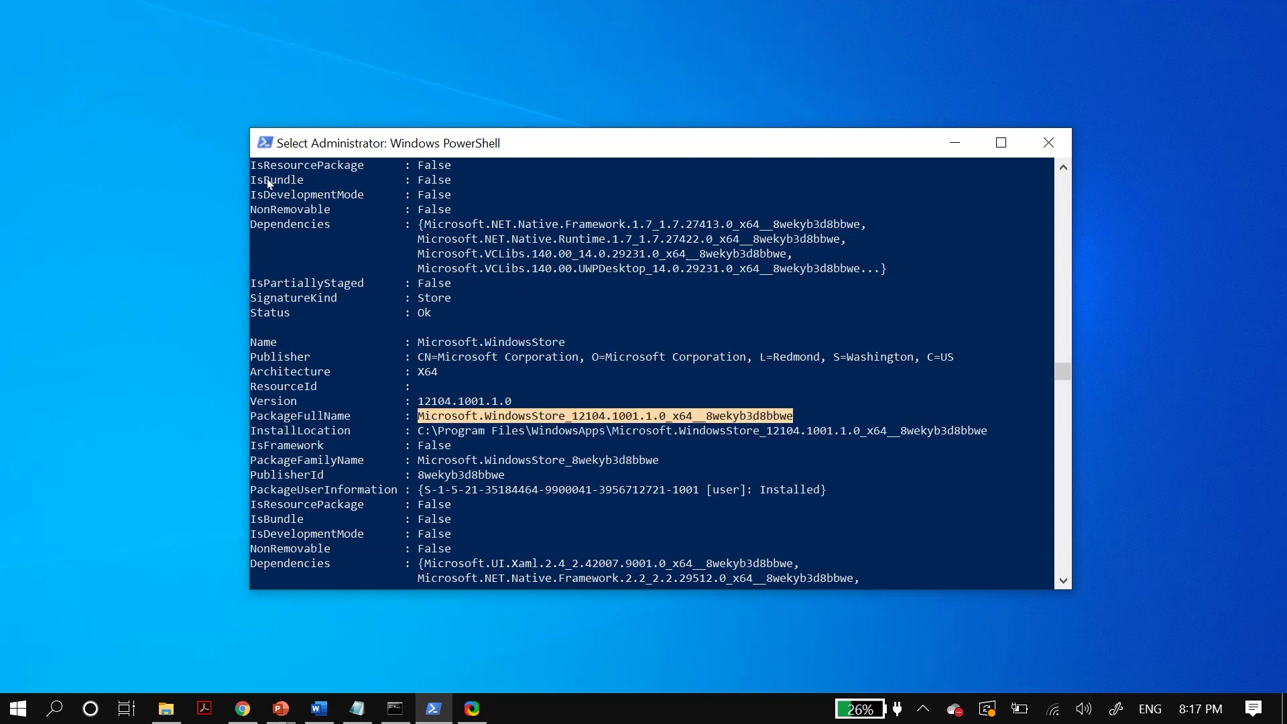
key(alt+space)
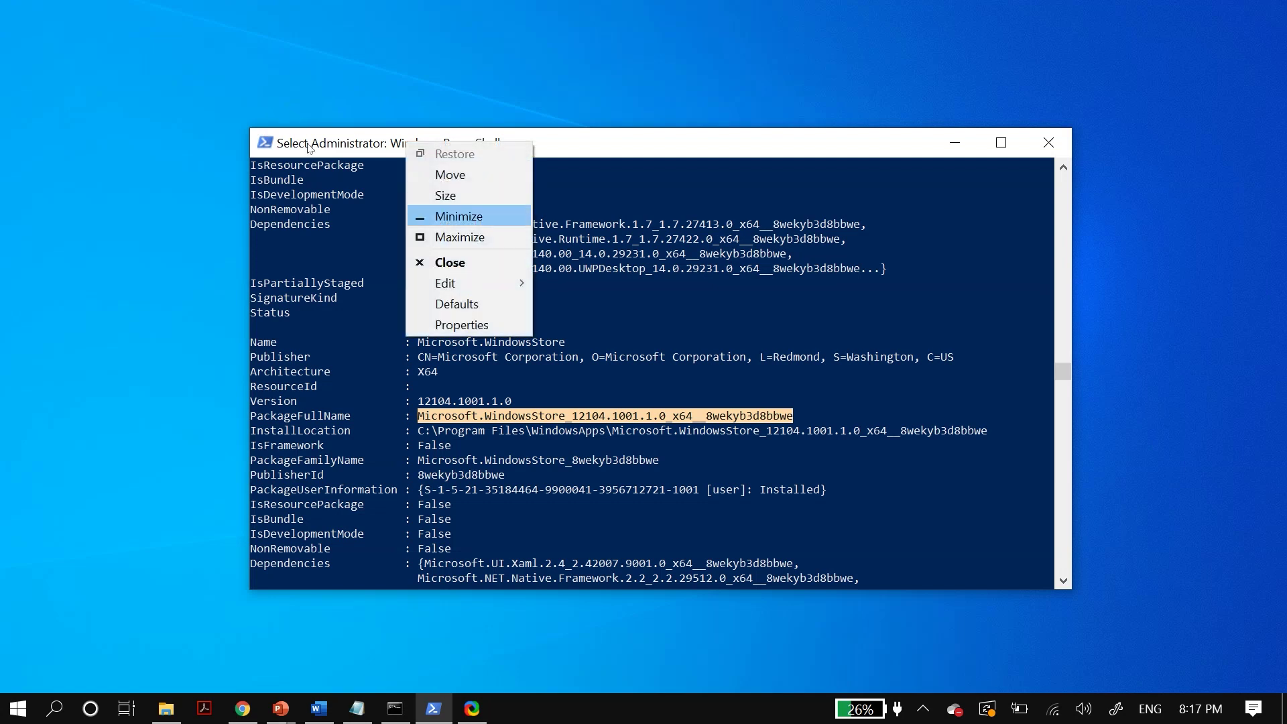
key(Up)
key(Up)
key(Up)
key(Right)
key(Left)
key(Right)
key(Down)
key(Return)
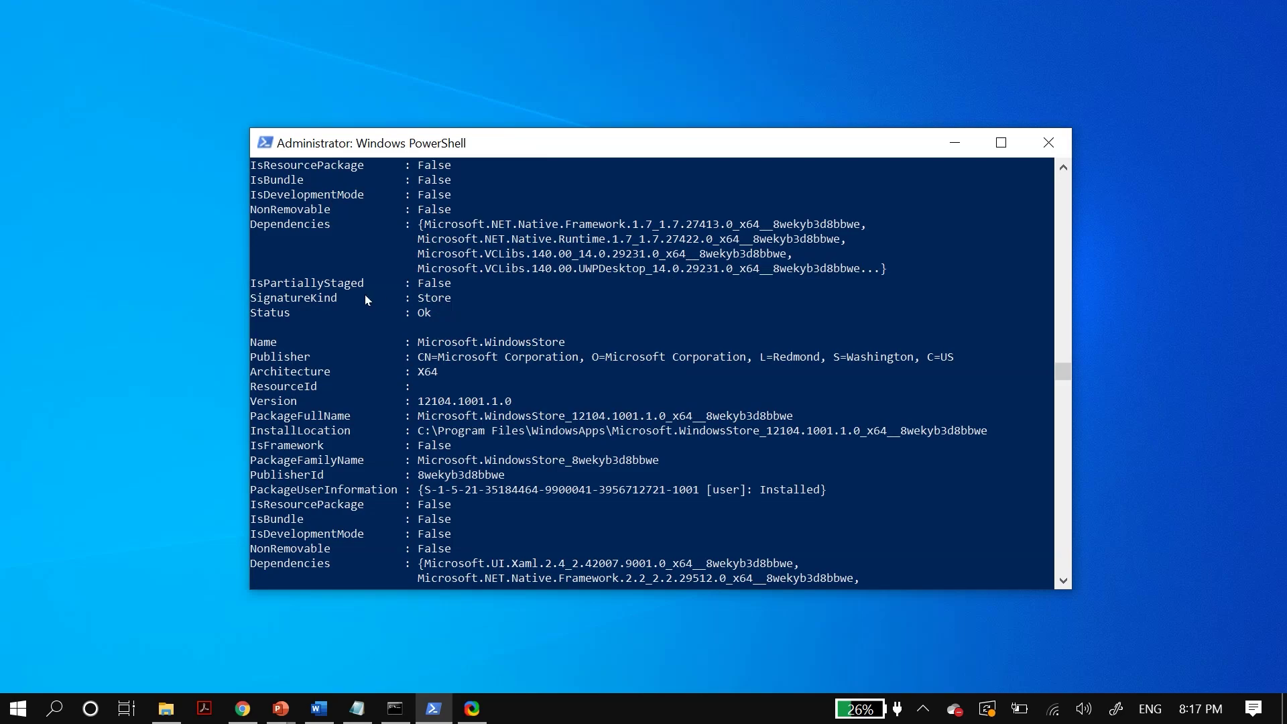
scroll(423, 295, down, 20)
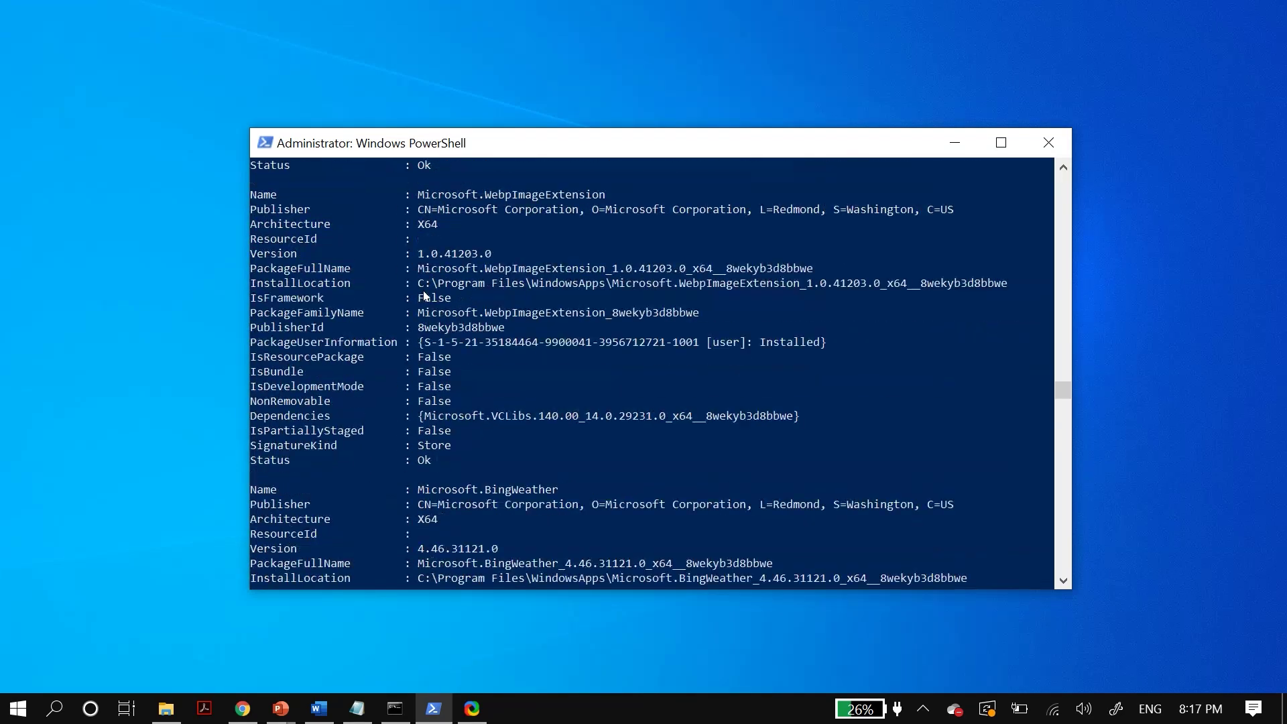
scroll(424, 295, down, 20)
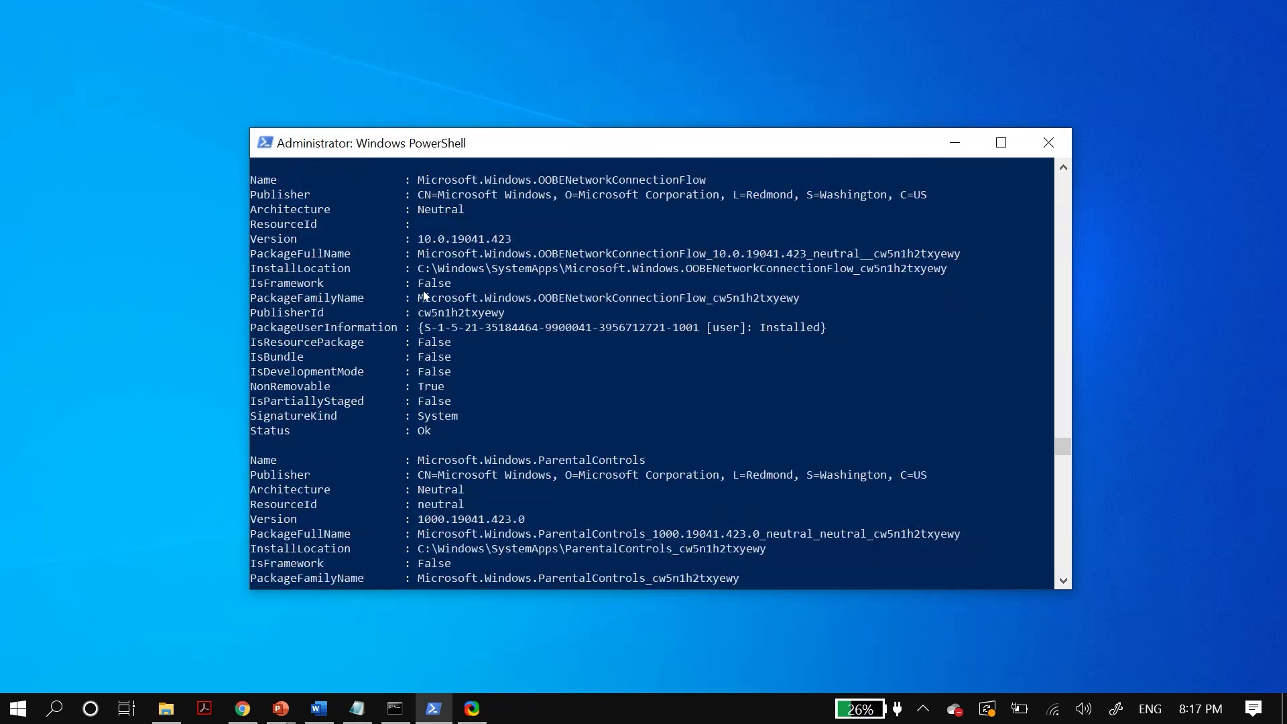
scroll(423, 296, down, 20)
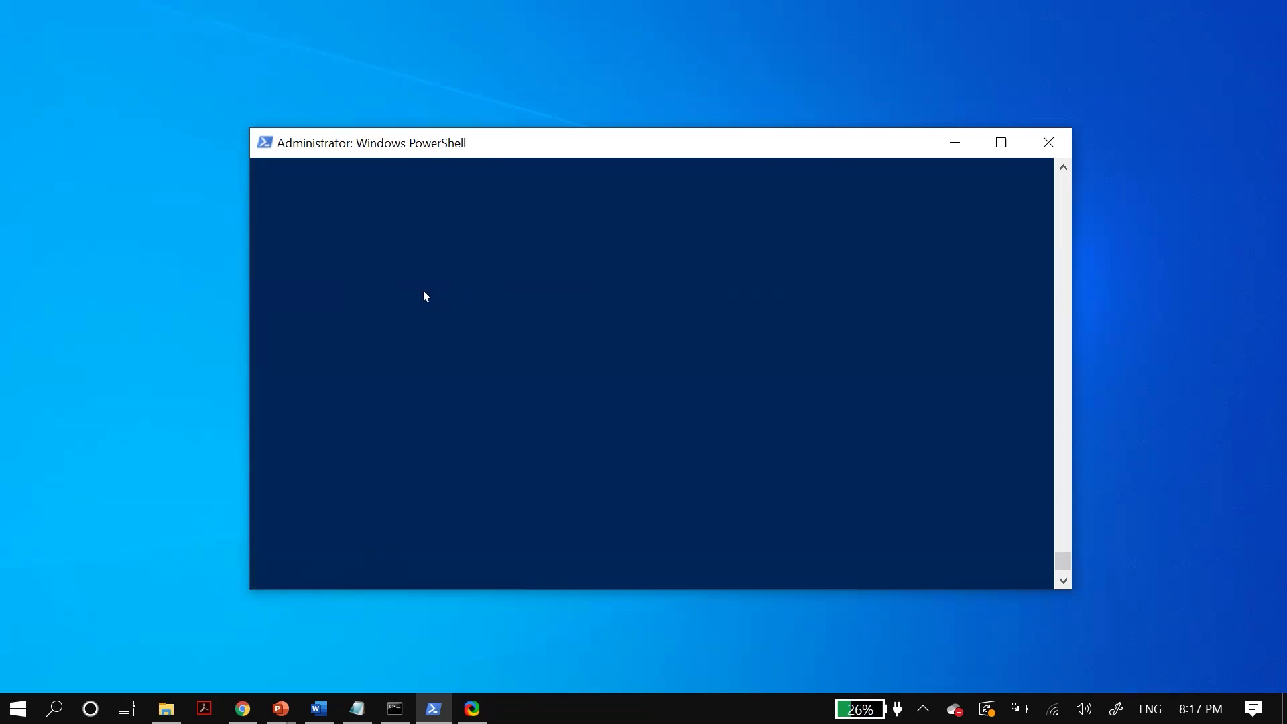
scroll(424, 296, up, 10)
scroll(424, 296, down, 4)
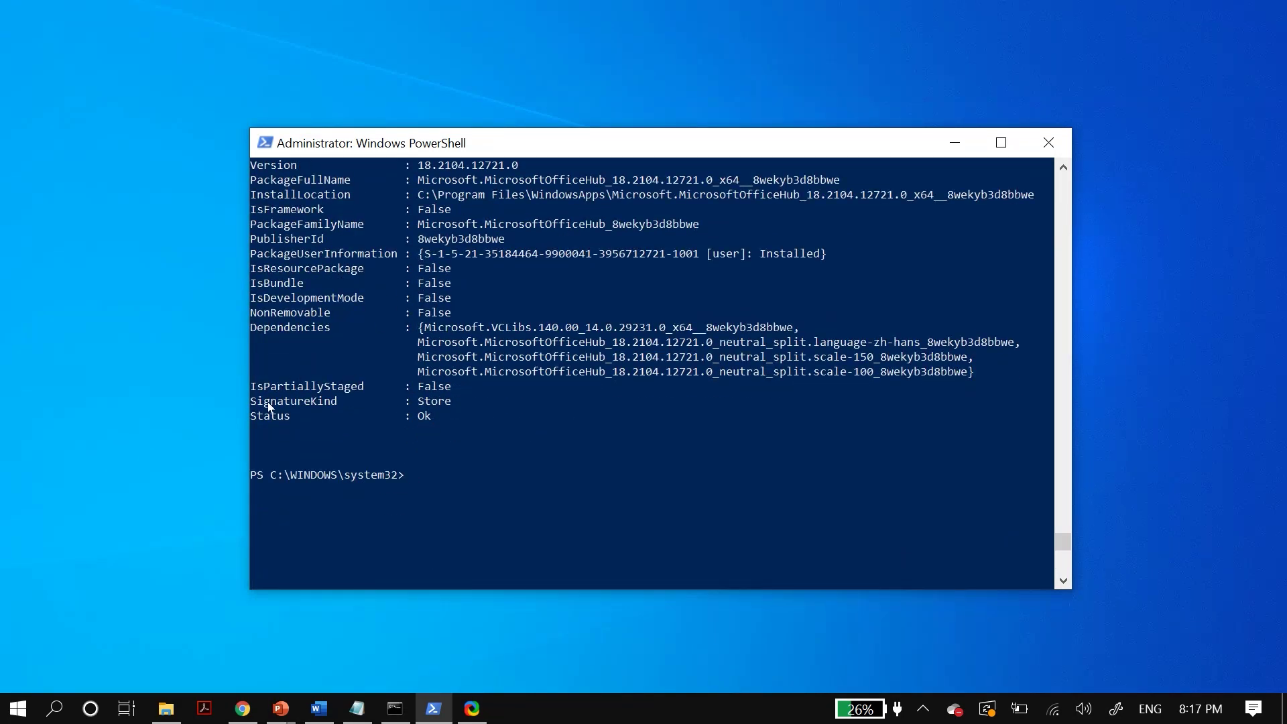
Step: Run the re-registration commands for the Store, all app packages and the inbox apps
right_click(416, 328)
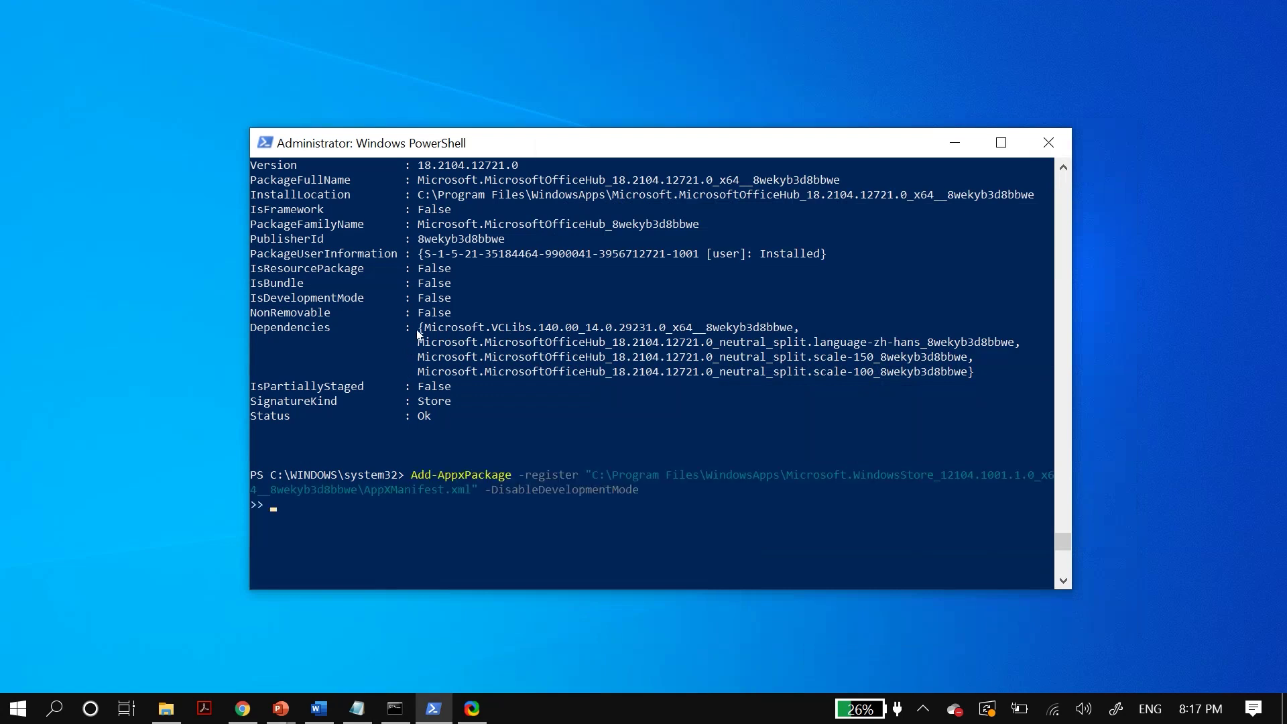
key(Return)
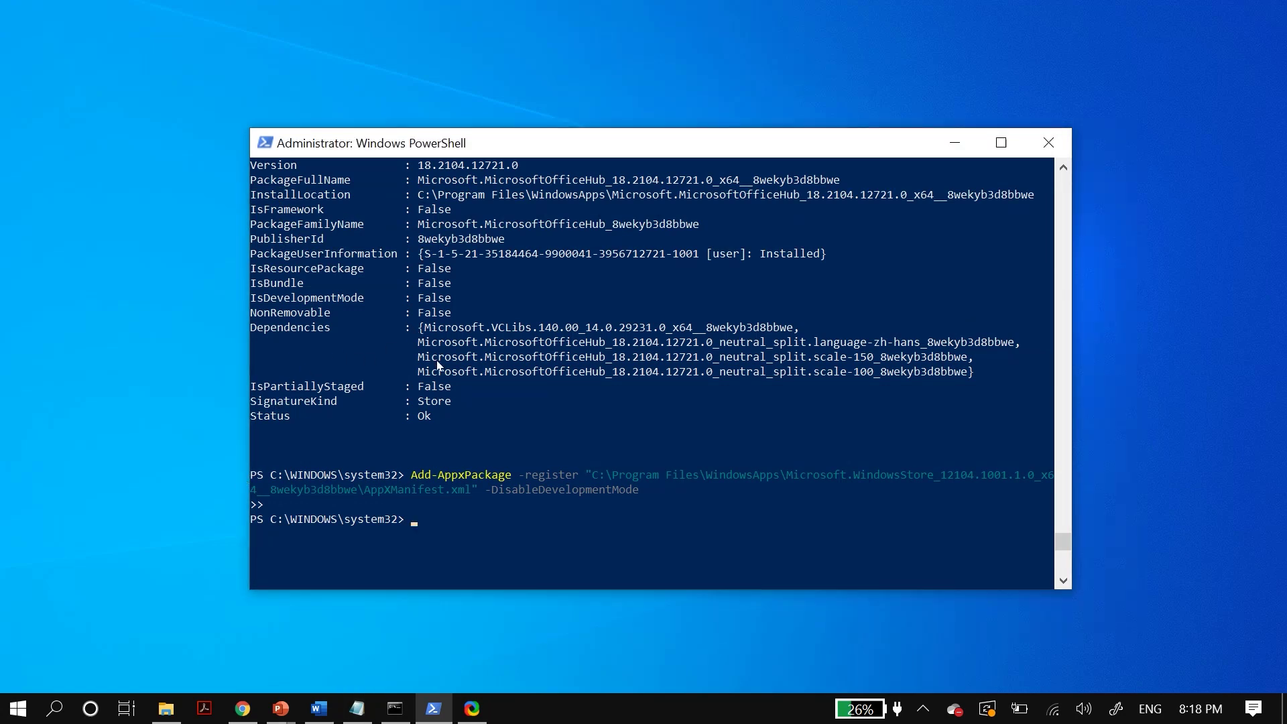
key(ctrl+v)
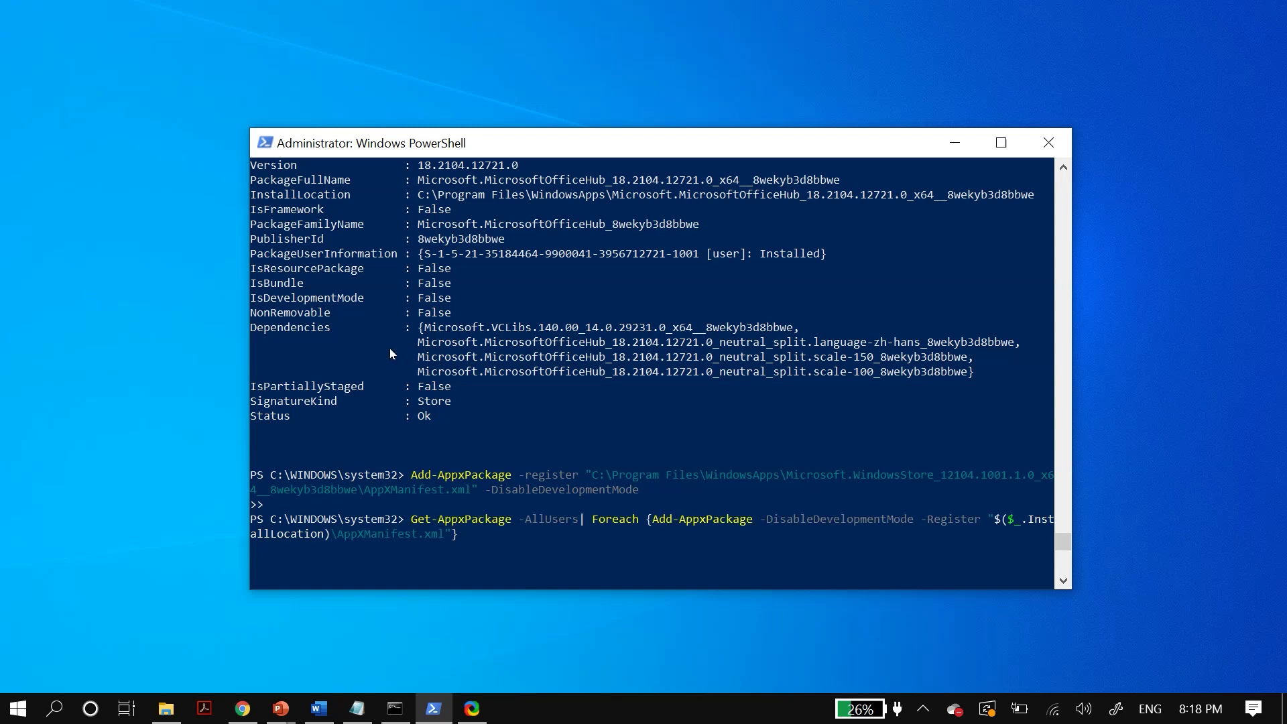
key(Return)
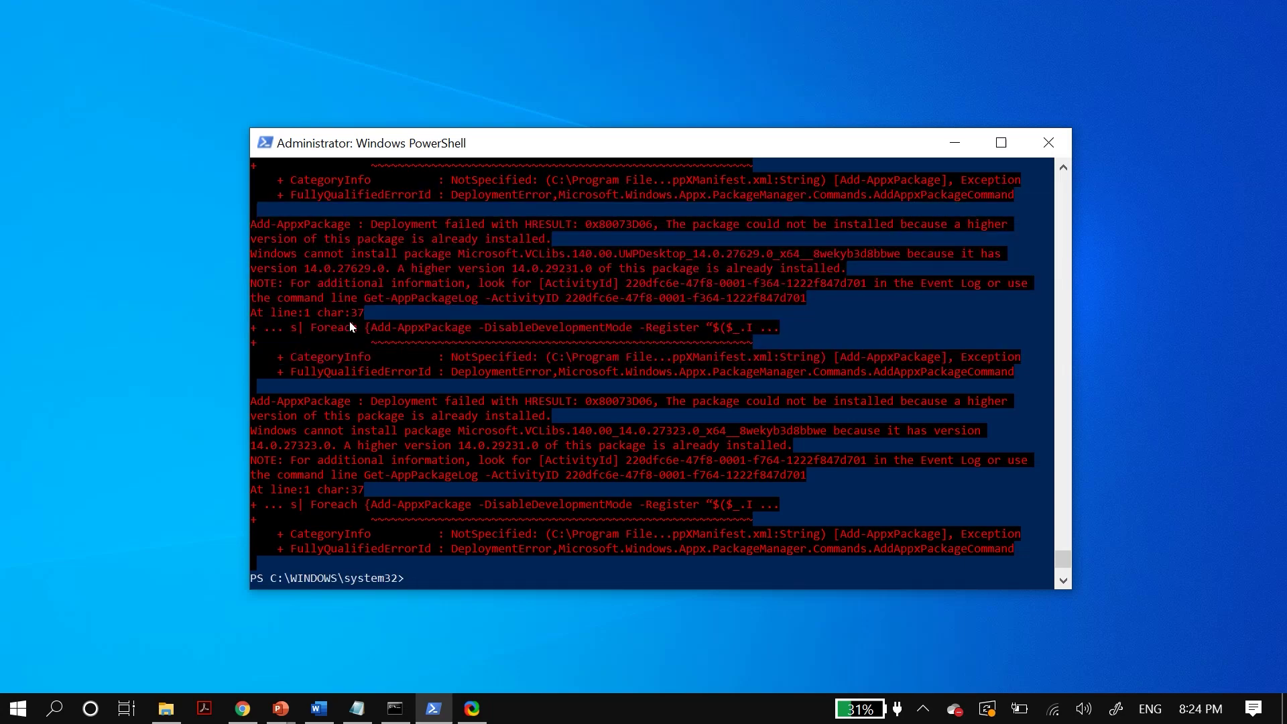
right_click(574, 362)
key(Return)
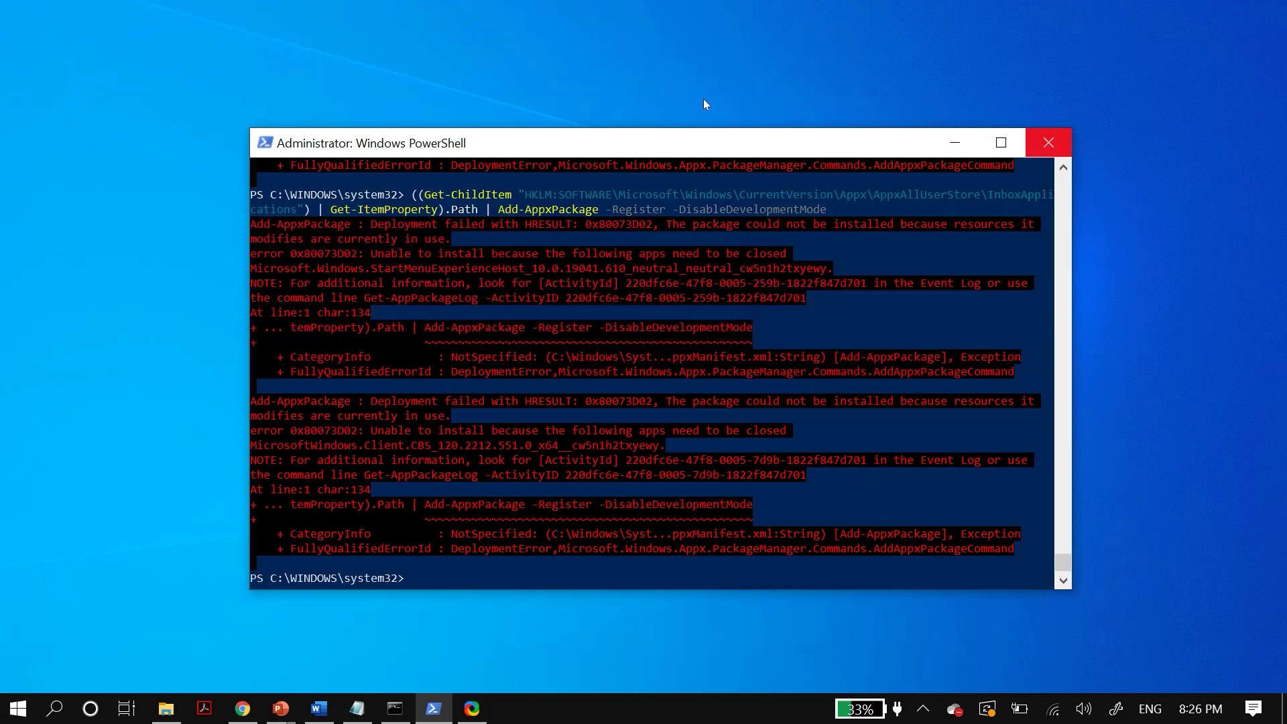
Step: Close PowerShell and launch Settings by searching 'sett' in Start
click(1048, 142)
key(super)
text(set)
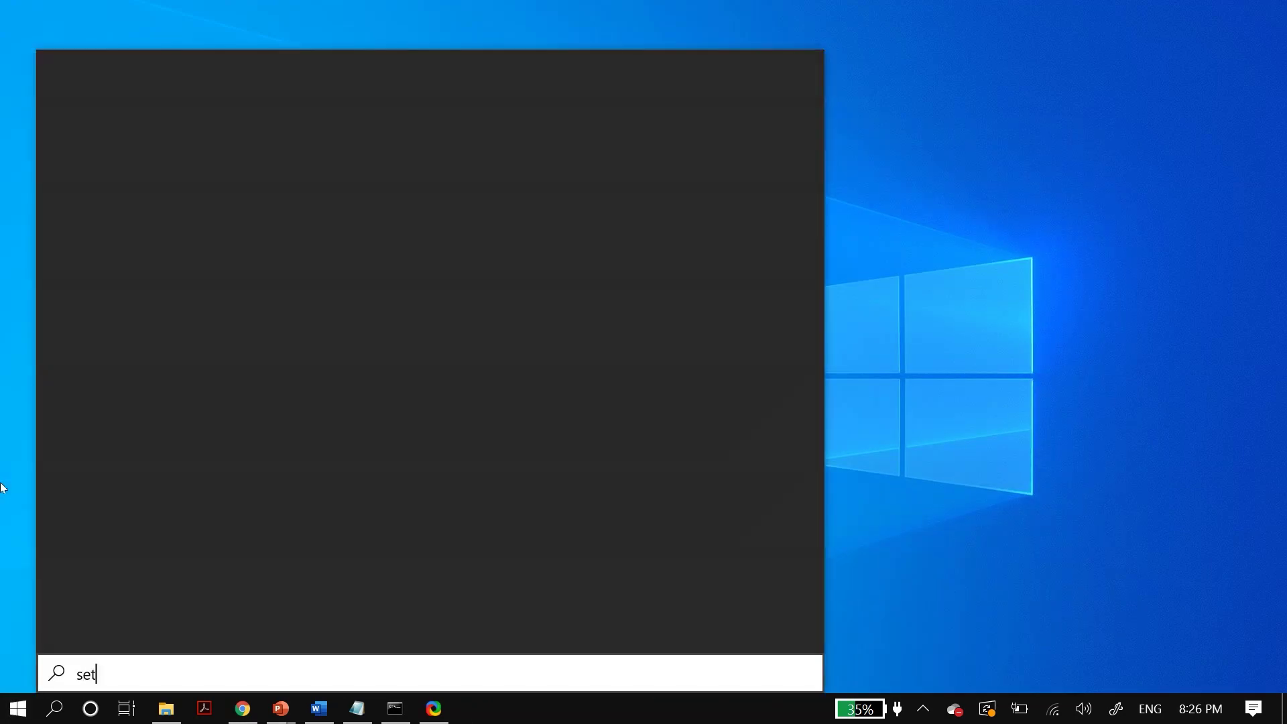
text(t)
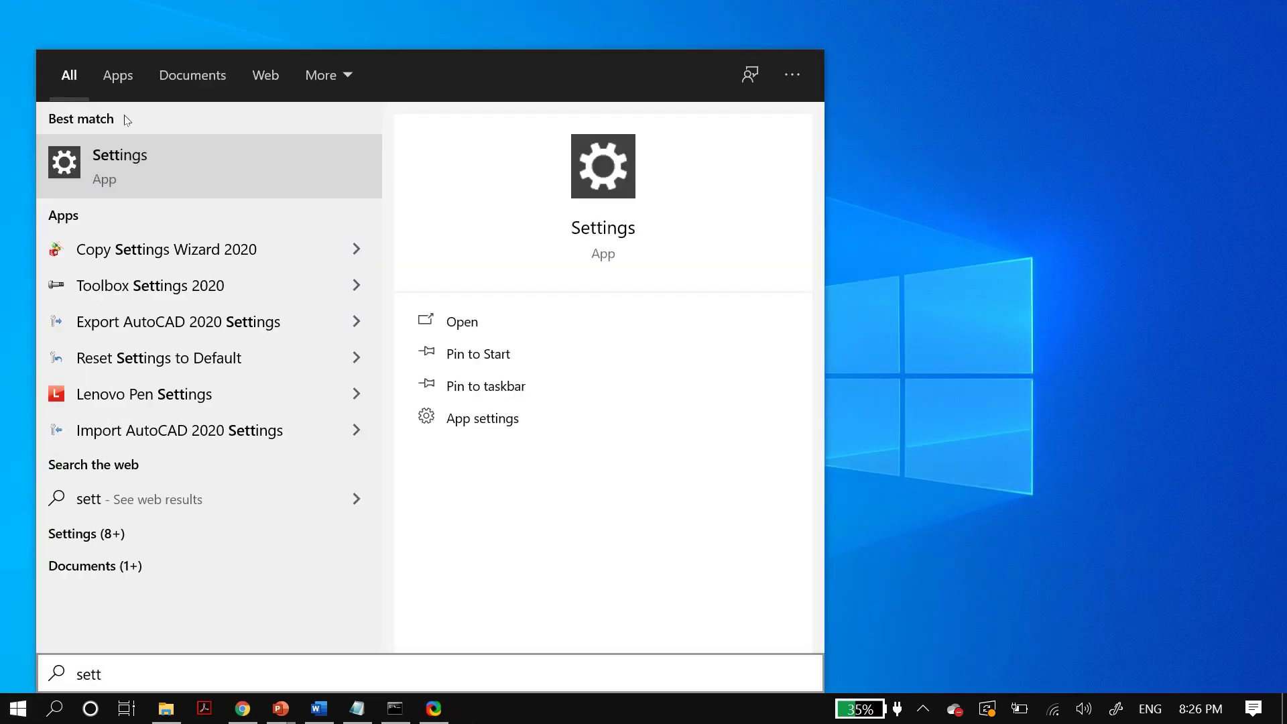
key(Return)
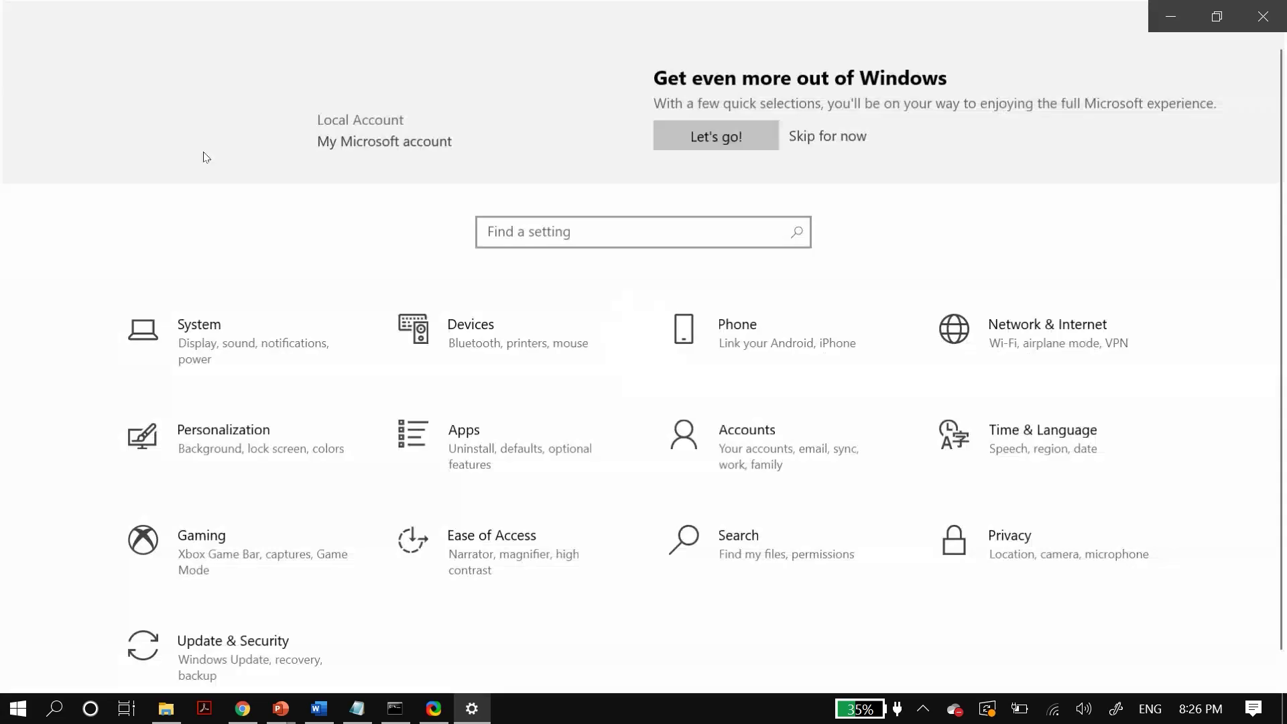
Step: Go to Apps in Settings and expand the Microsoft Store entry in the app list
key(Down)
key(Down)
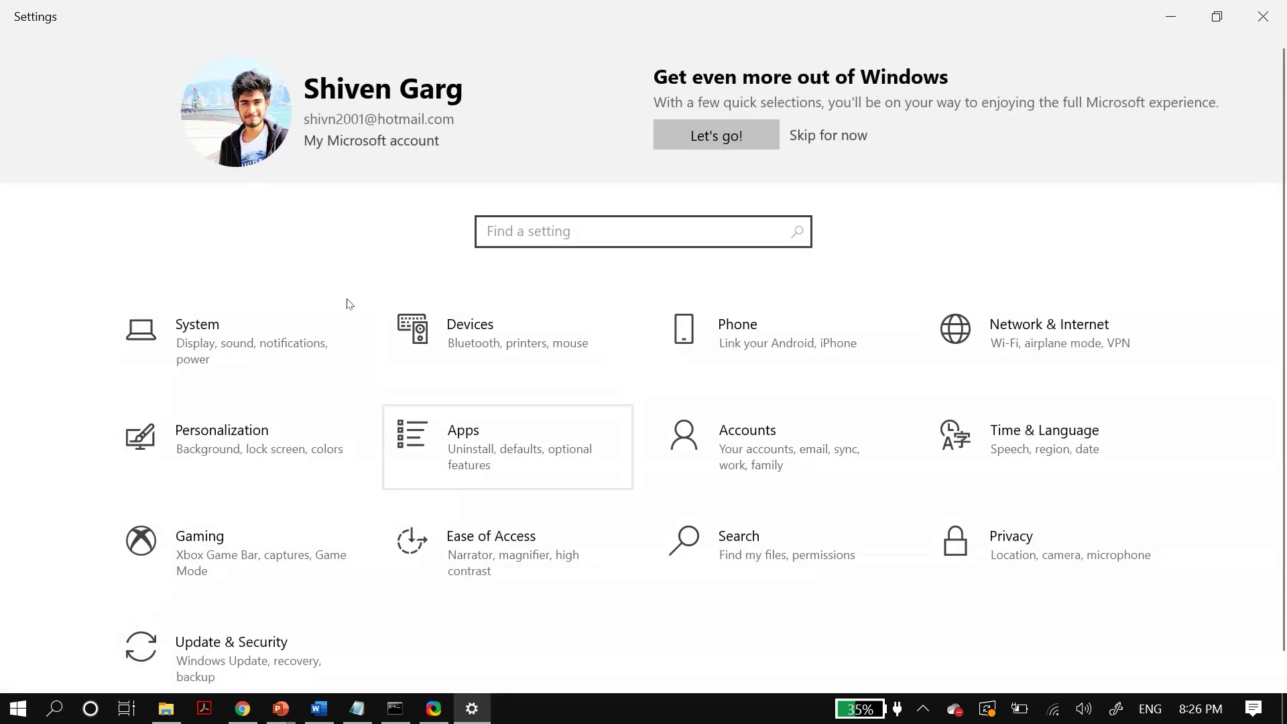
key(Return)
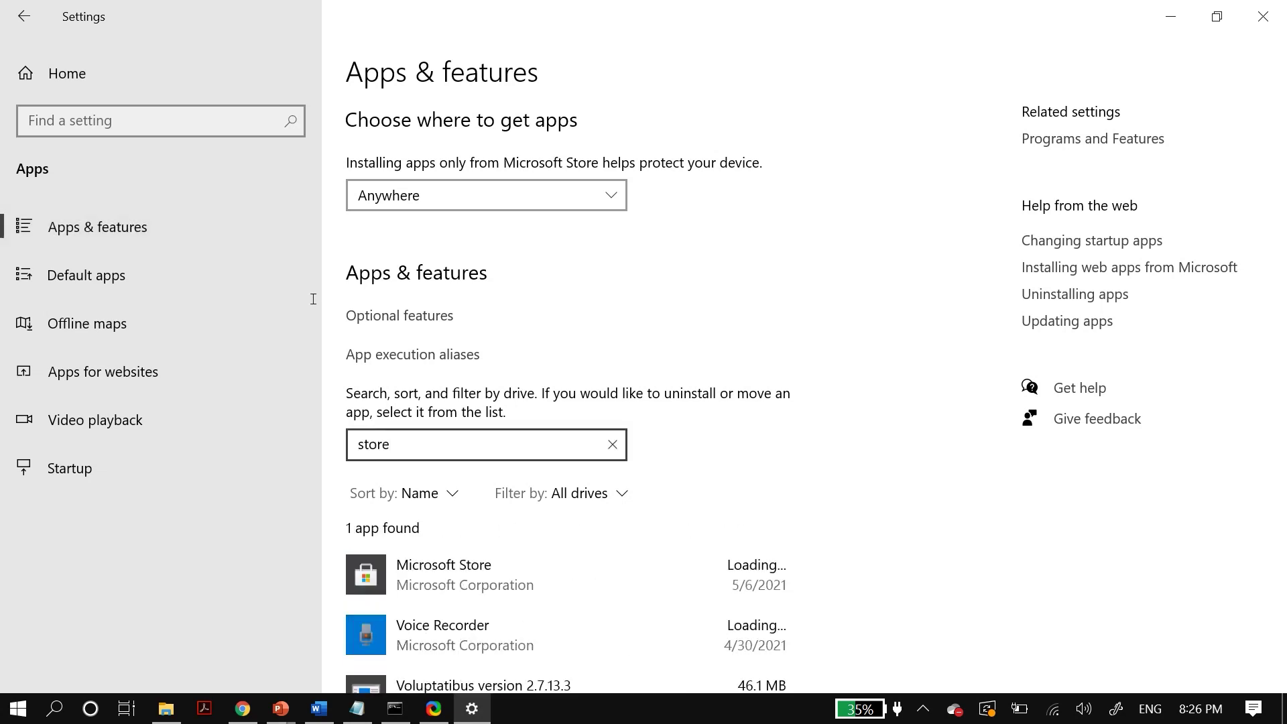
click(538, 570)
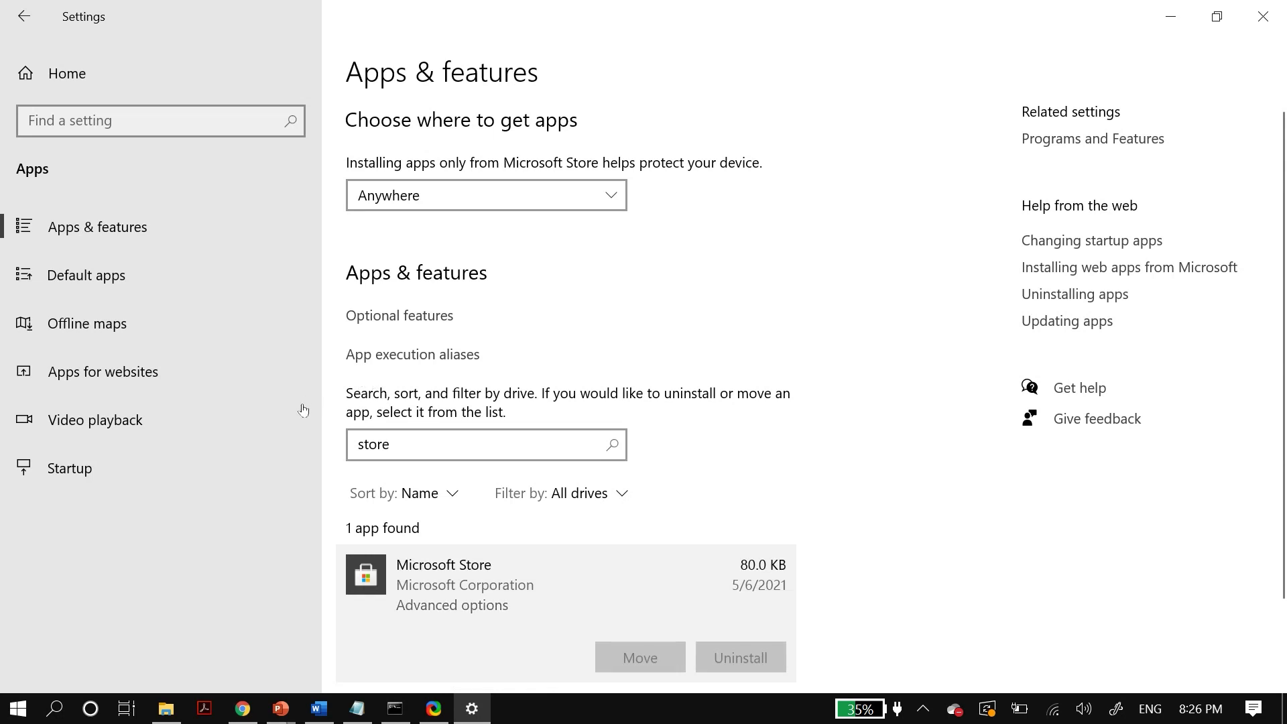
Step: Reset Microsoft Store's data from its Advanced options, confirm, and close Settings
click(453, 606)
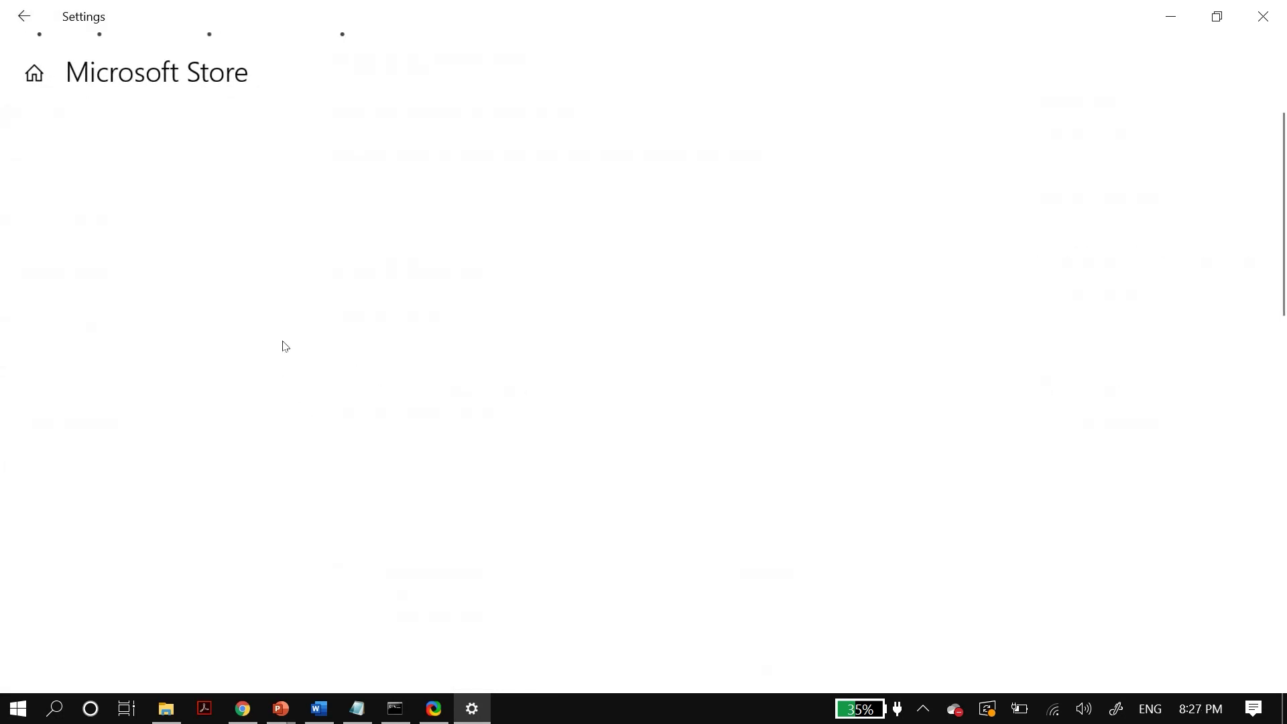
scroll(291, 331, down, 10)
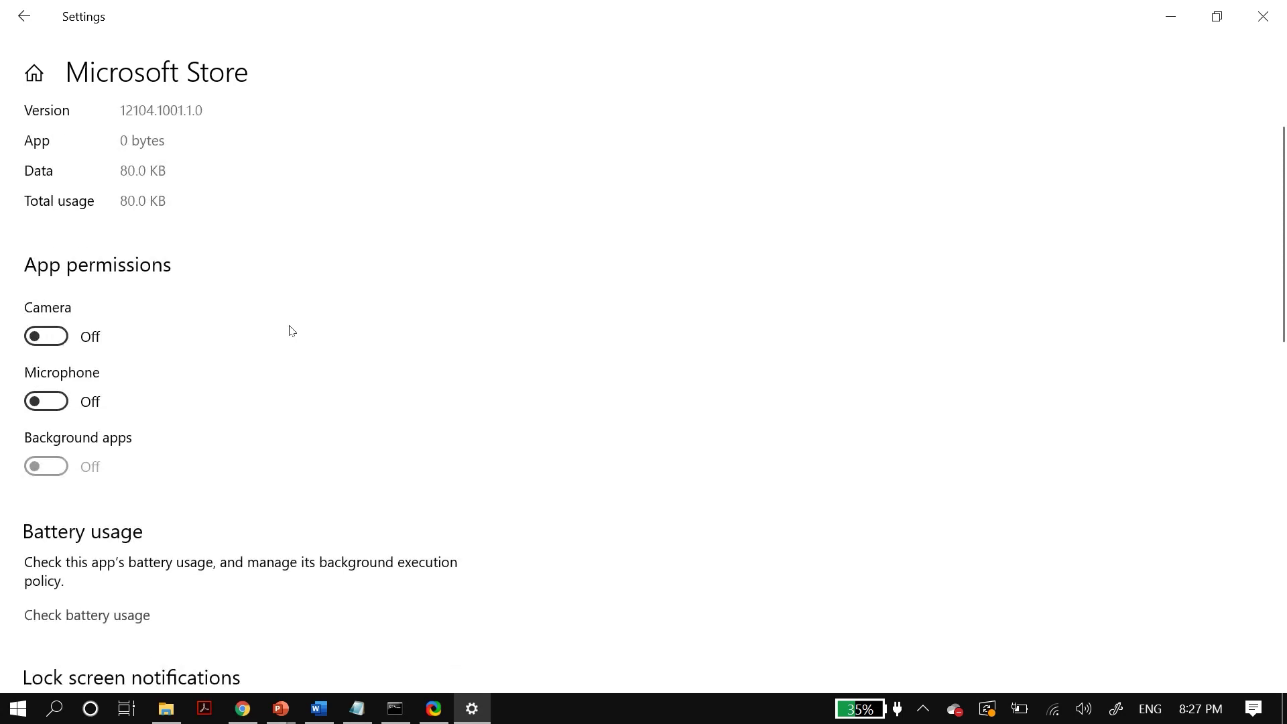
scroll(292, 330, down, 2)
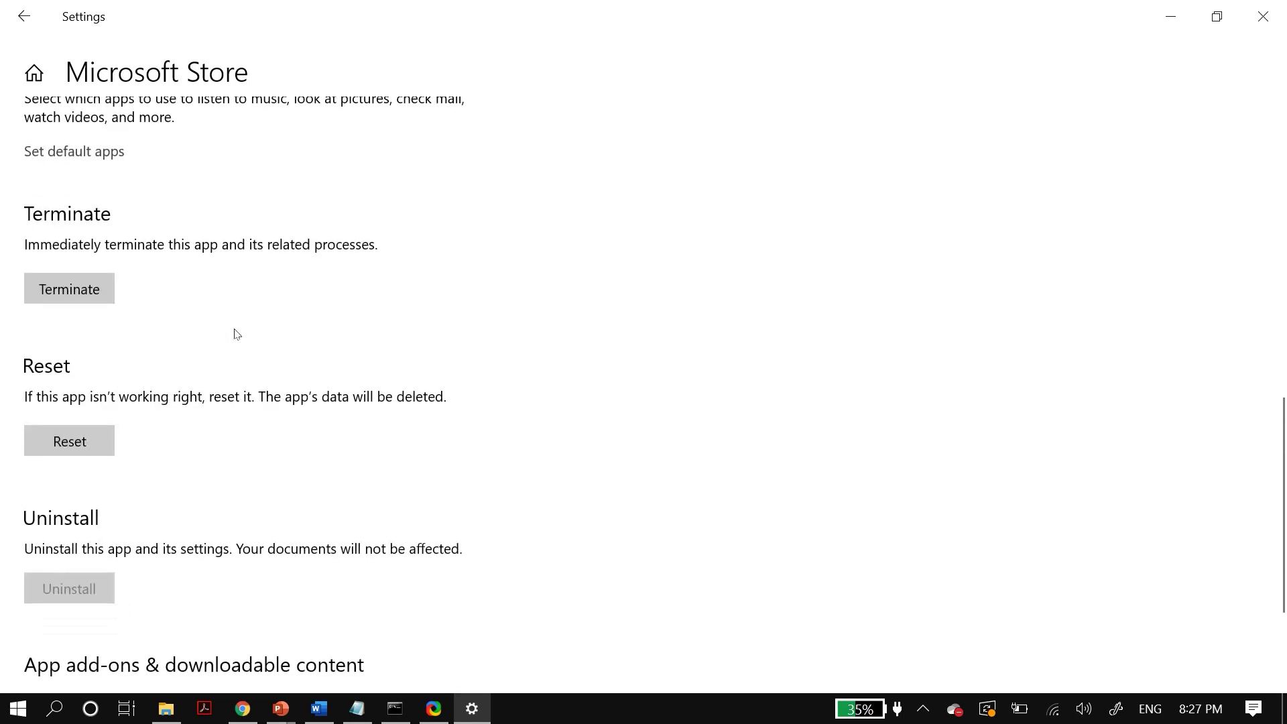
click(71, 442)
key(Return)
click(1263, 16)
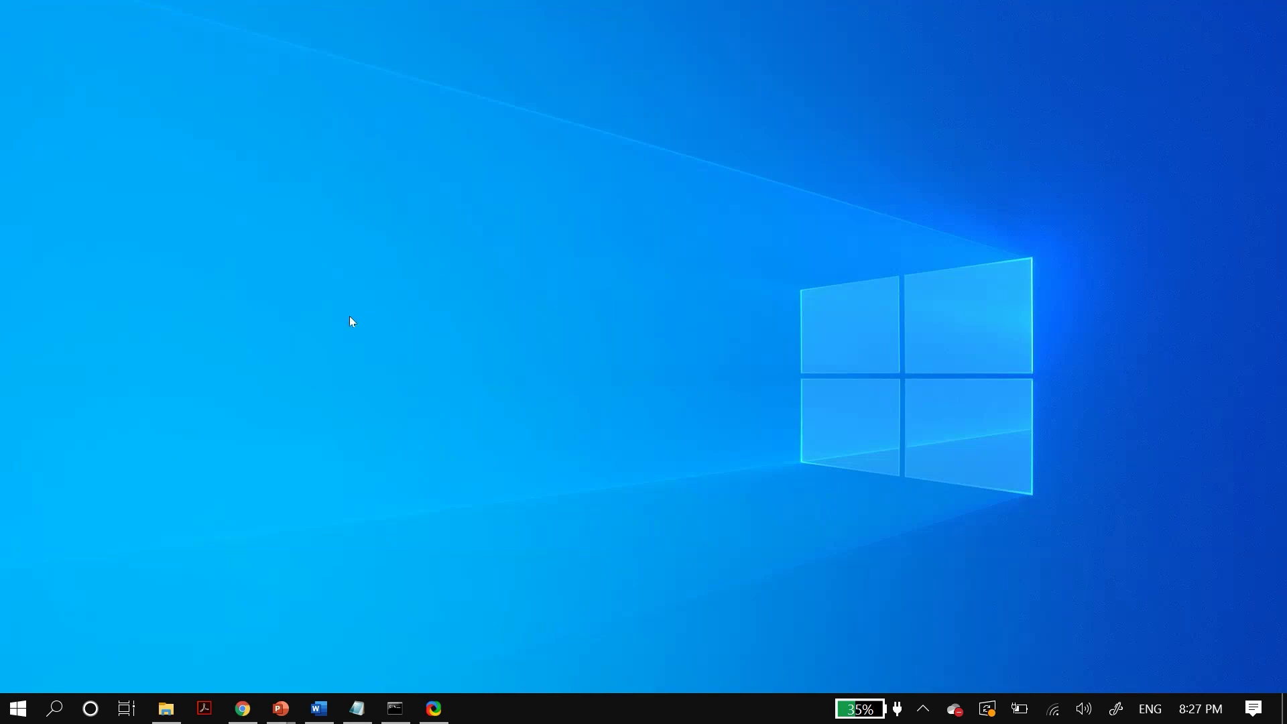
Step: Relaunch Microsoft Store from the Start menu search
key(super)
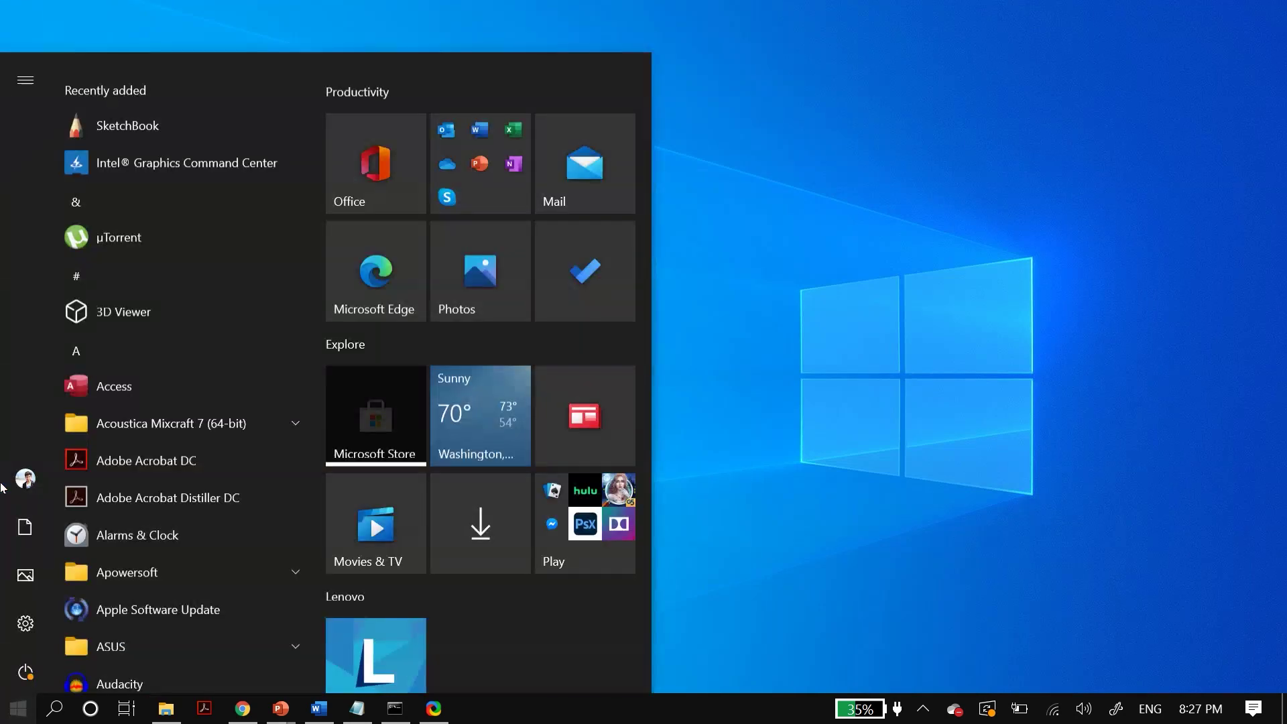
text(mic)
text(r)
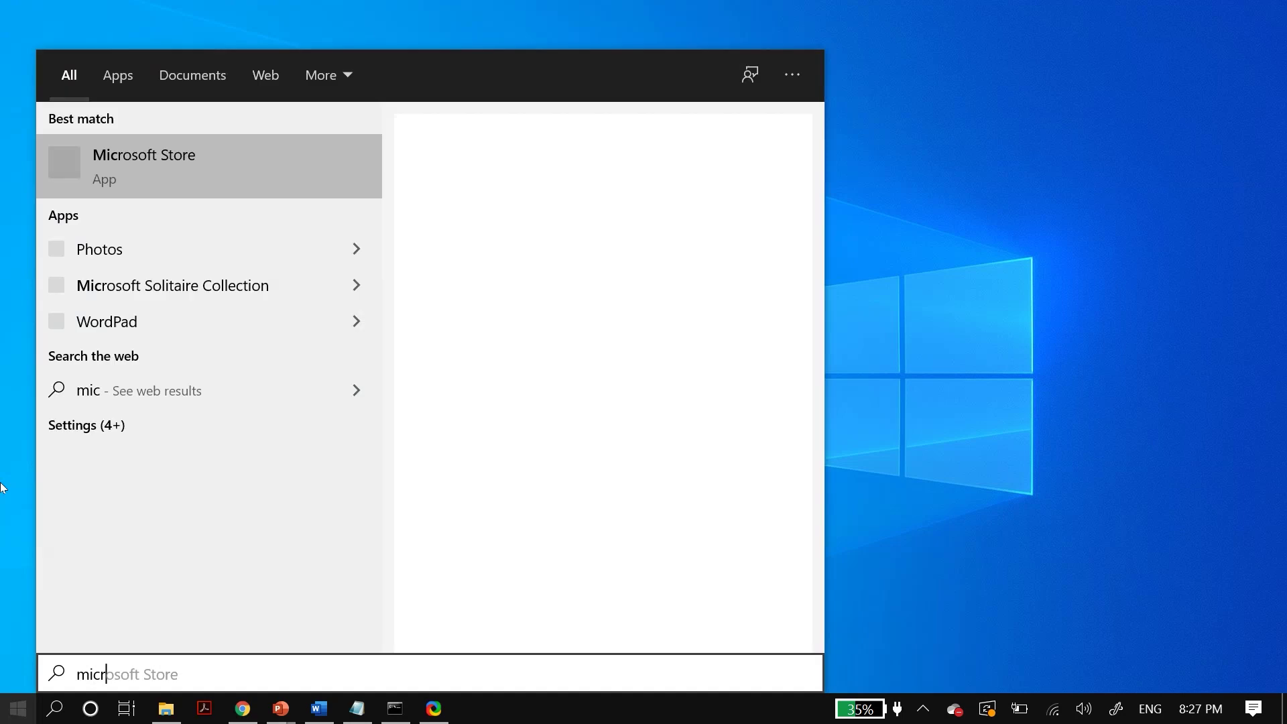
key(Return)
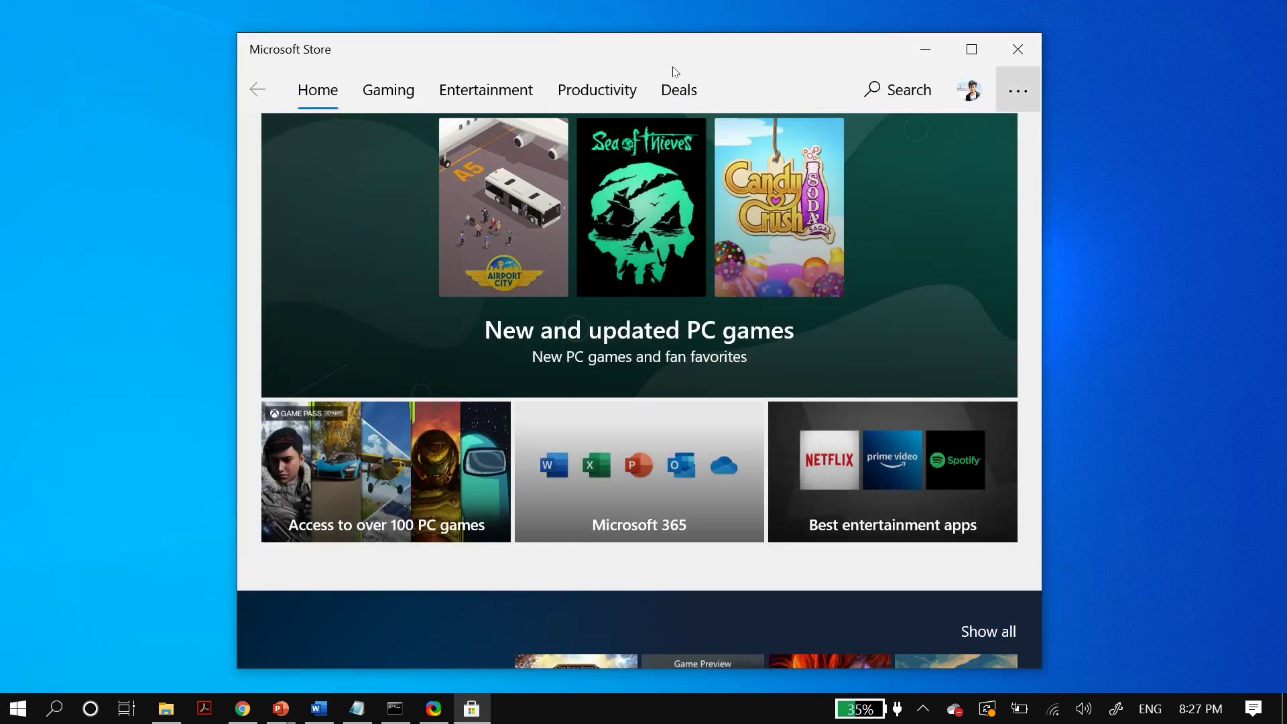
Step: Check Downloads and updates for app updates, then close the Store
click(1013, 95)
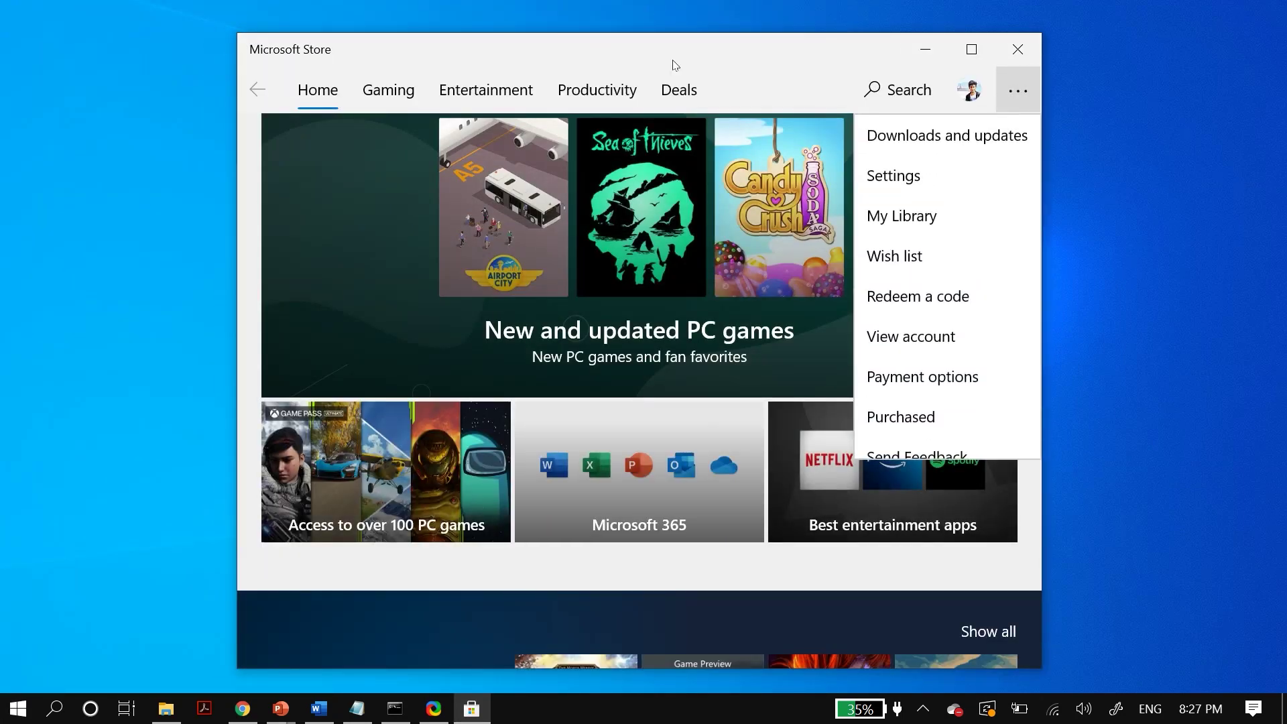
click(947, 139)
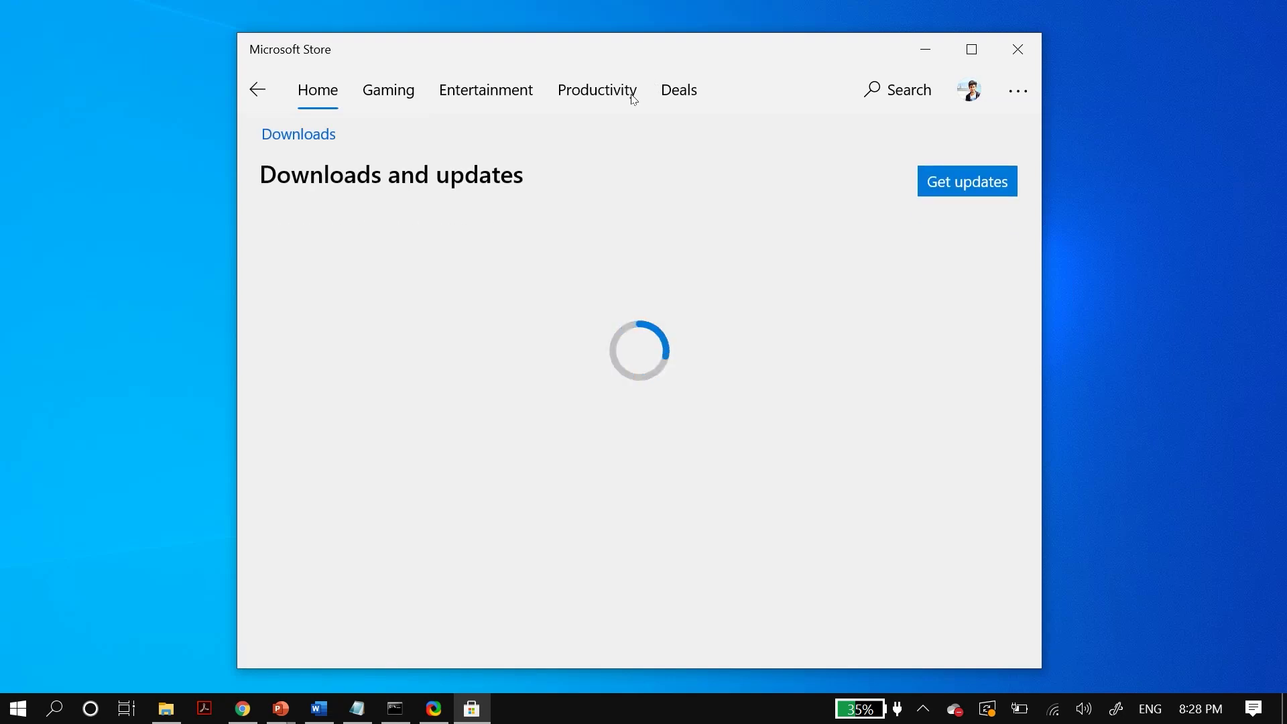
key(Return)
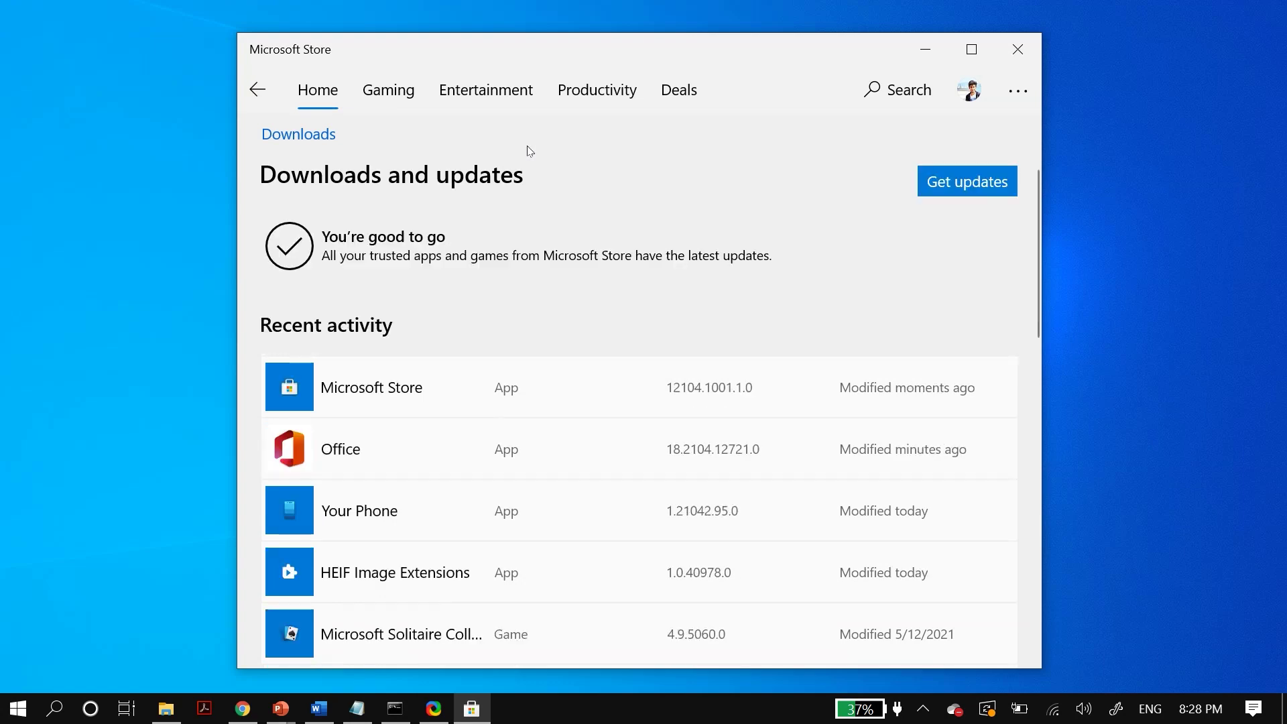
key(alt+F4)
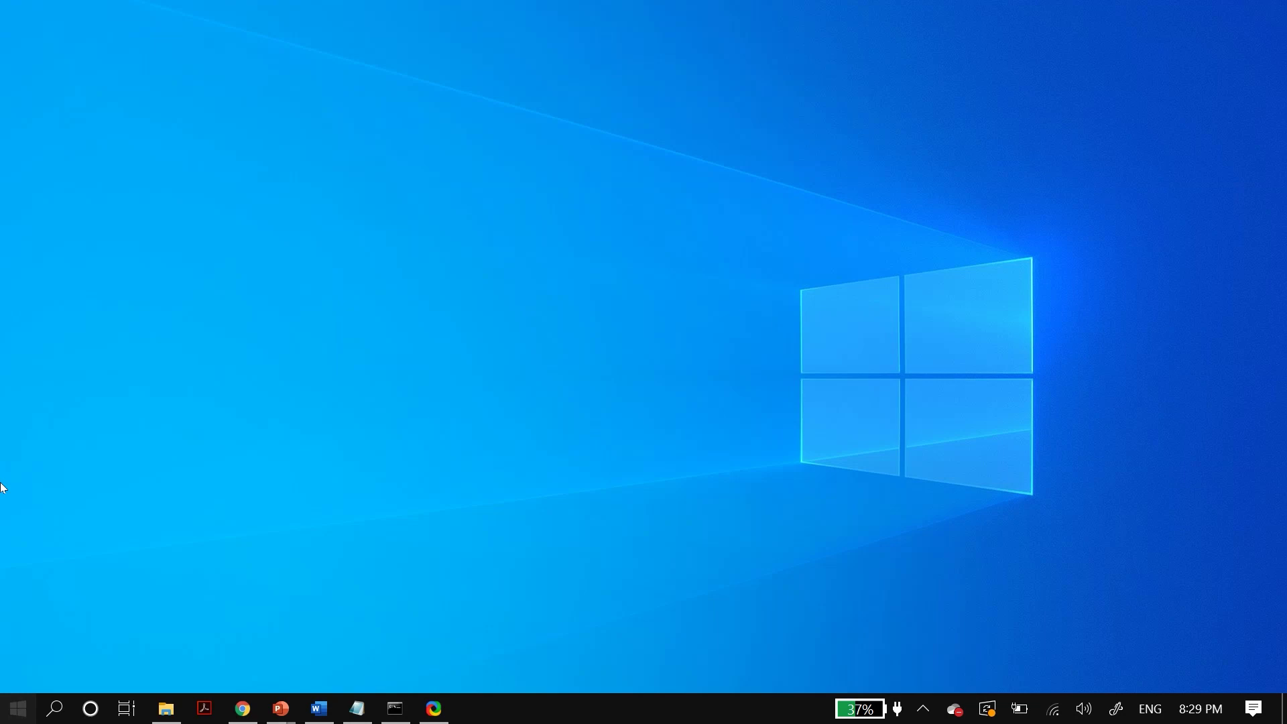
Step: Open the Services console and scroll to Microsoft Store Install Service
key(super)
text(servic)
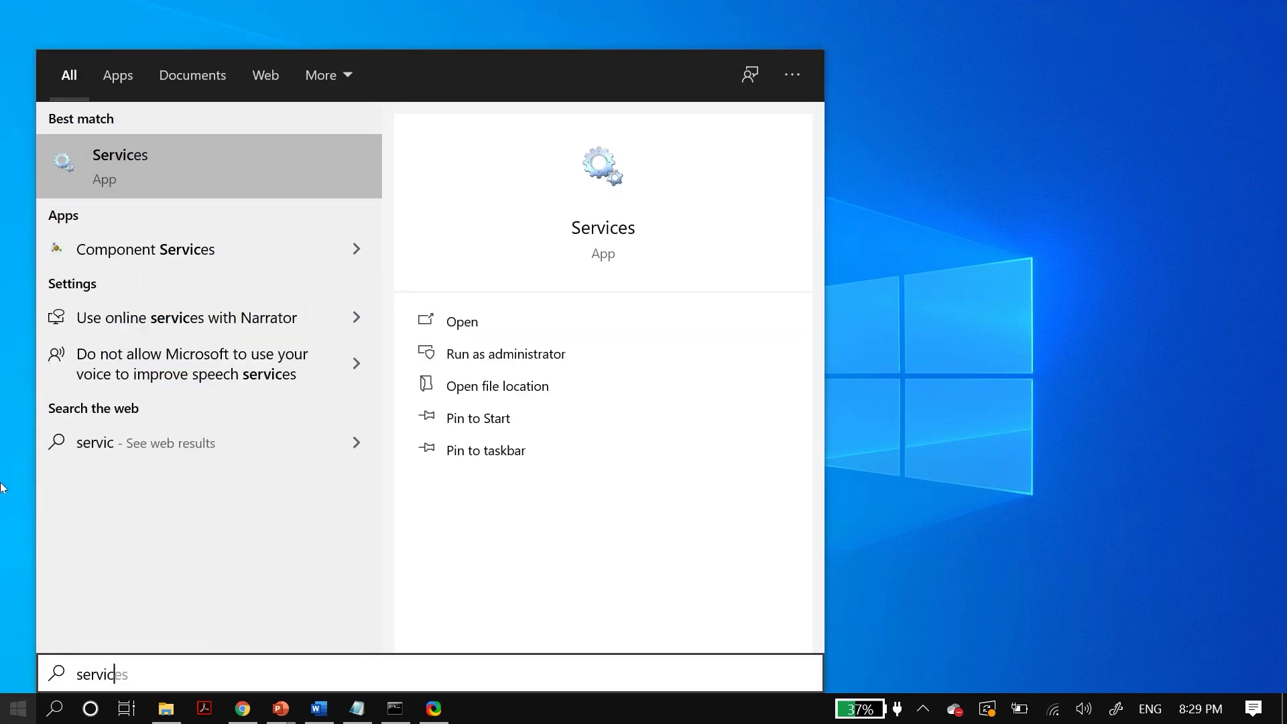
key(Return)
scroll(413, 231, down, 20)
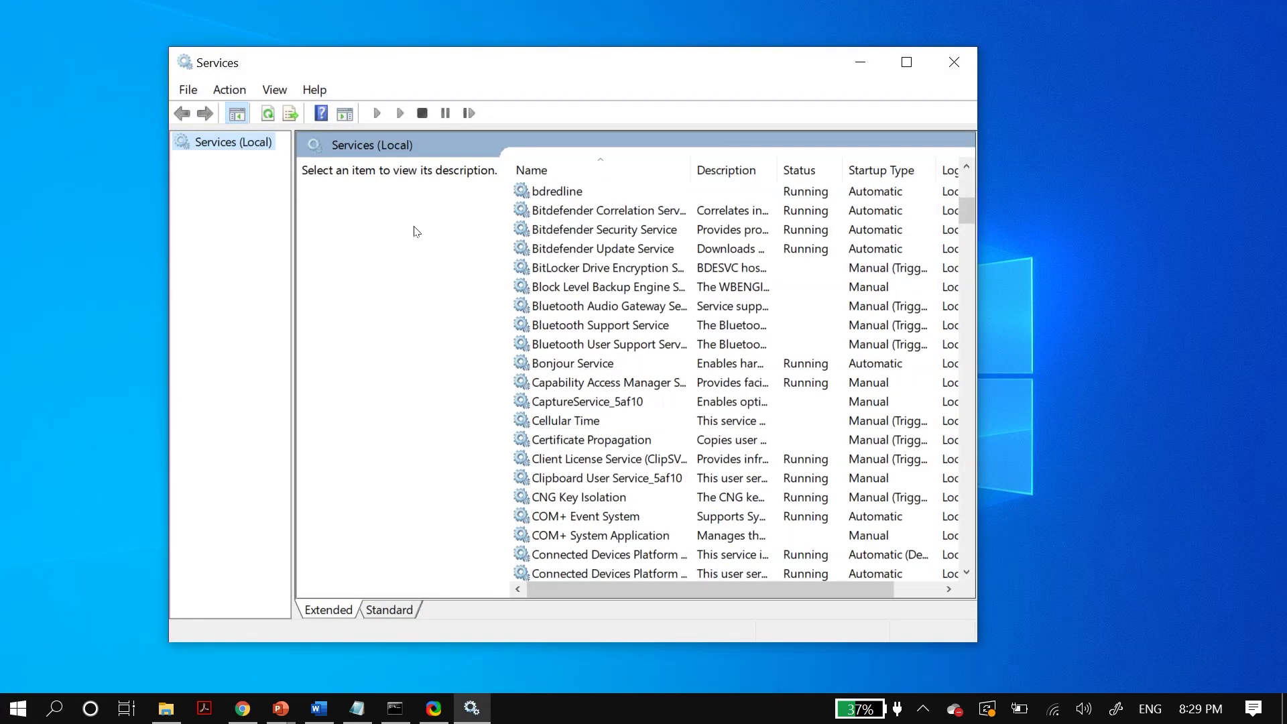
scroll(620, 340, down, 4)
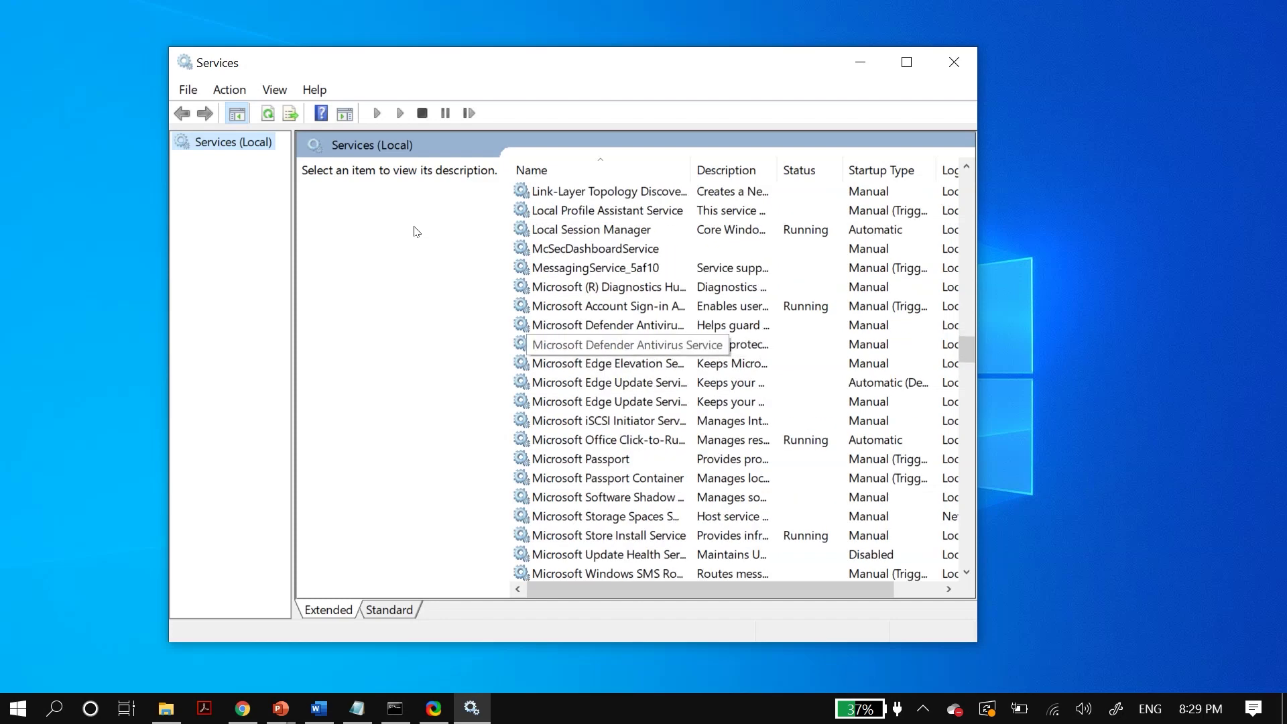
Step: Set Microsoft Store Install Service's startup type to Automatic and restart the service
click(578, 478)
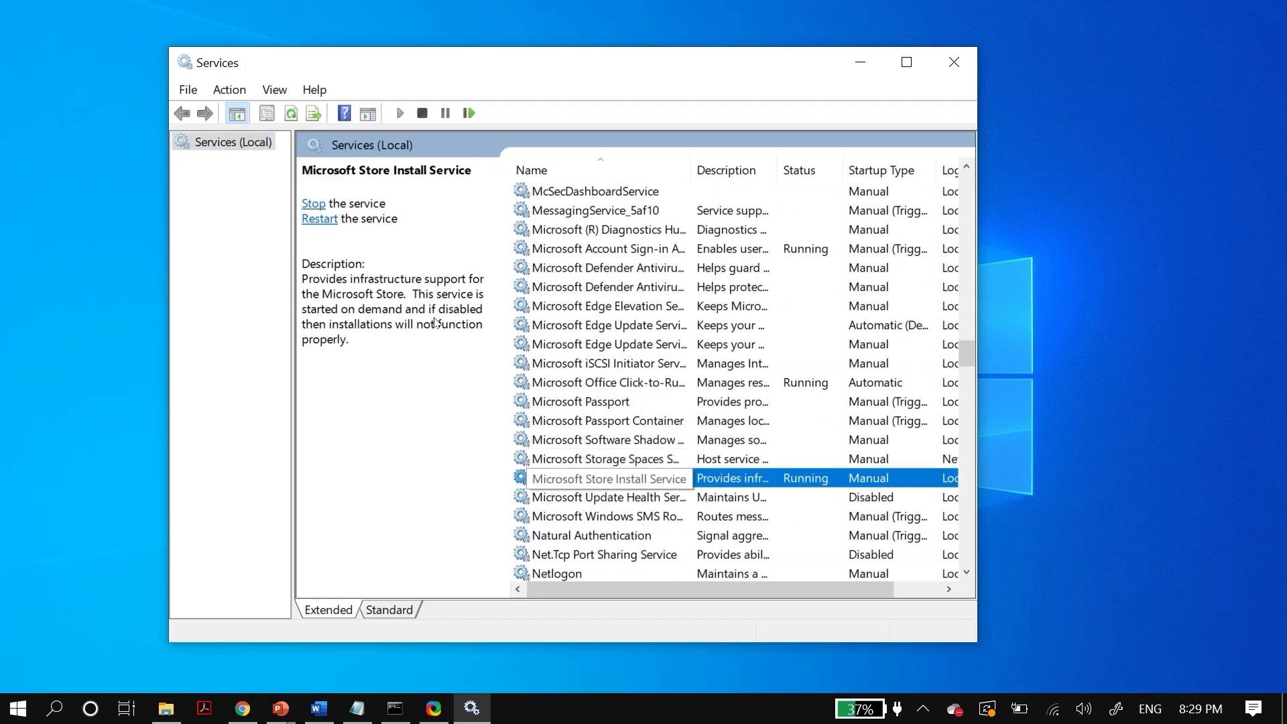
double_click(611, 478)
click(536, 335)
key(Return)
key(alt+a)
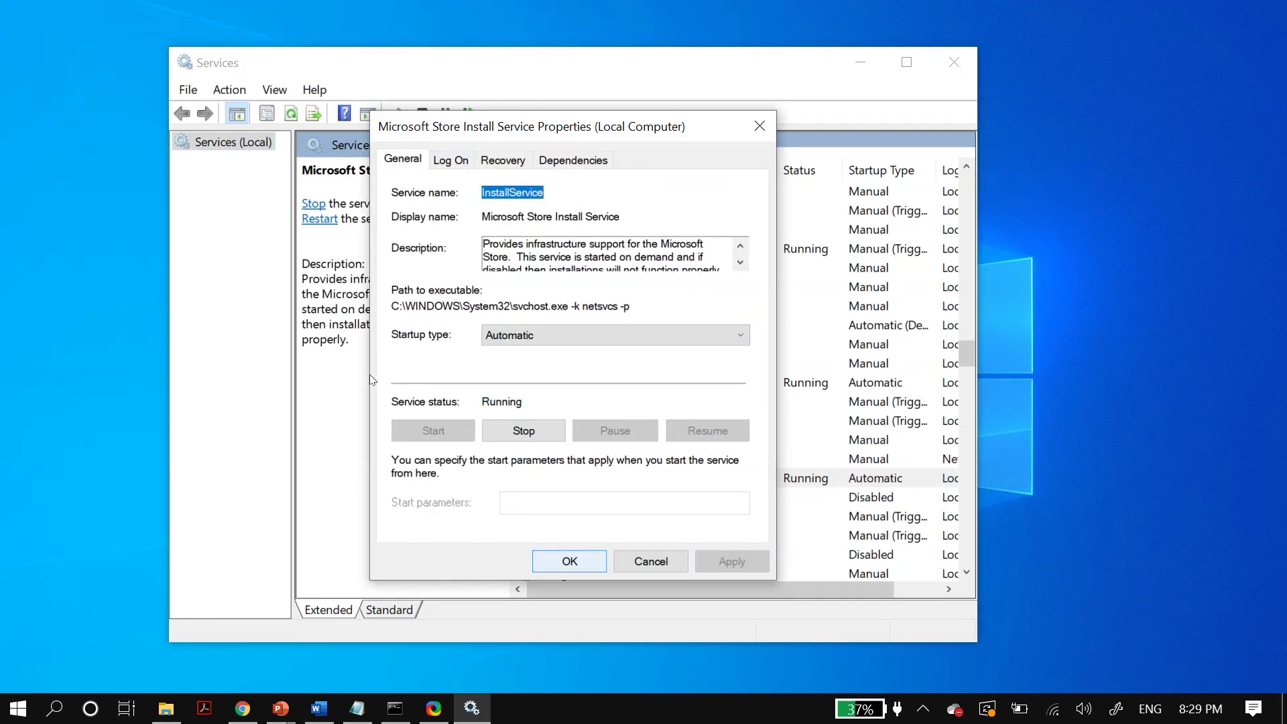
click(523, 431)
click(433, 431)
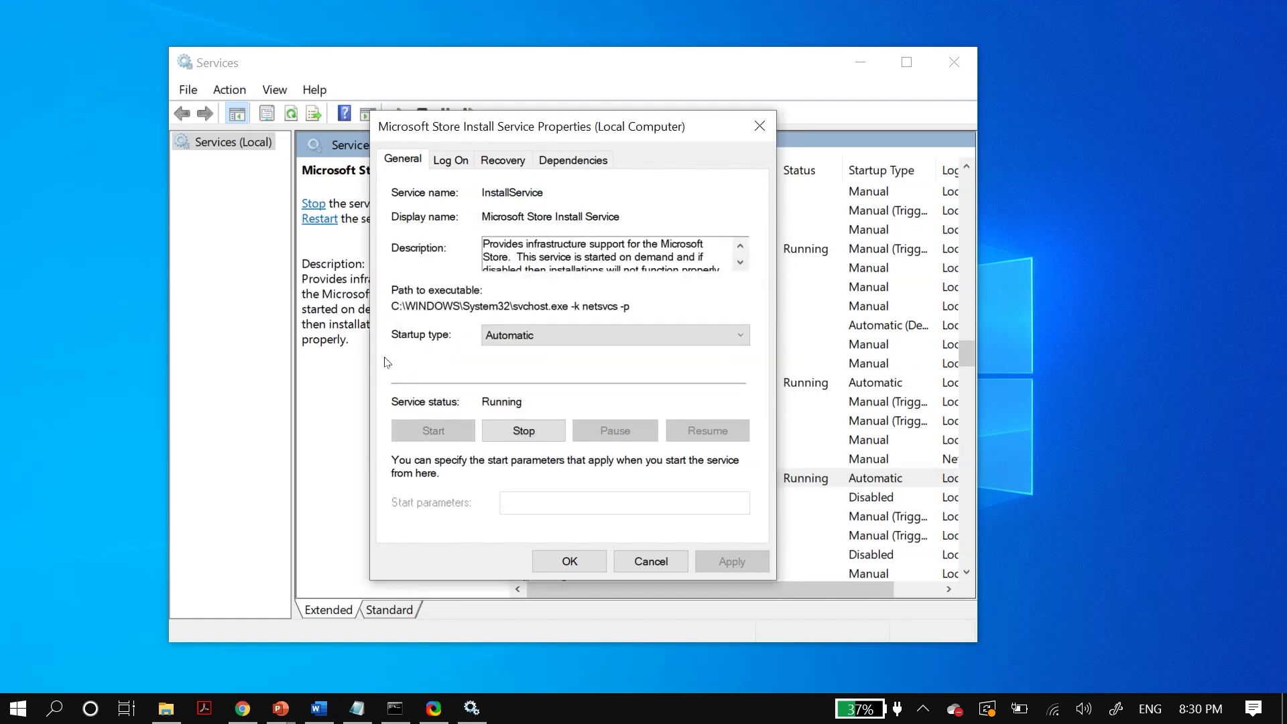
click(570, 562)
right_click(591, 474)
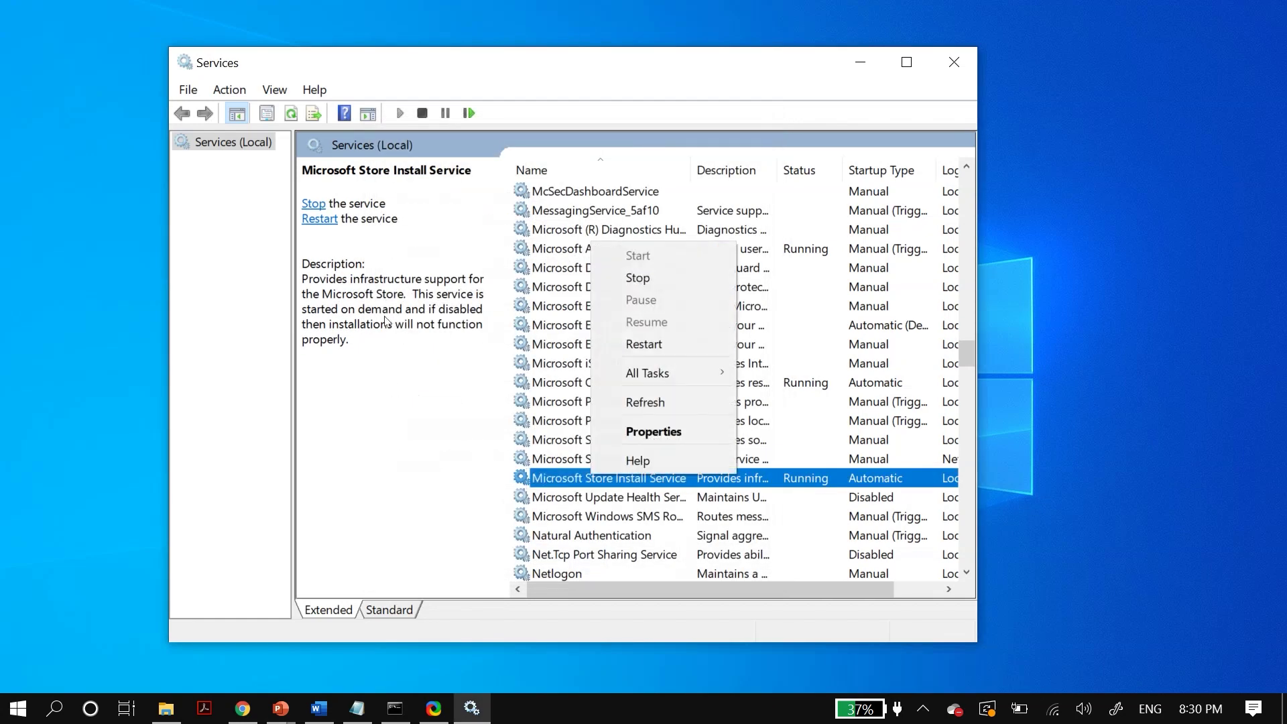
click(672, 340)
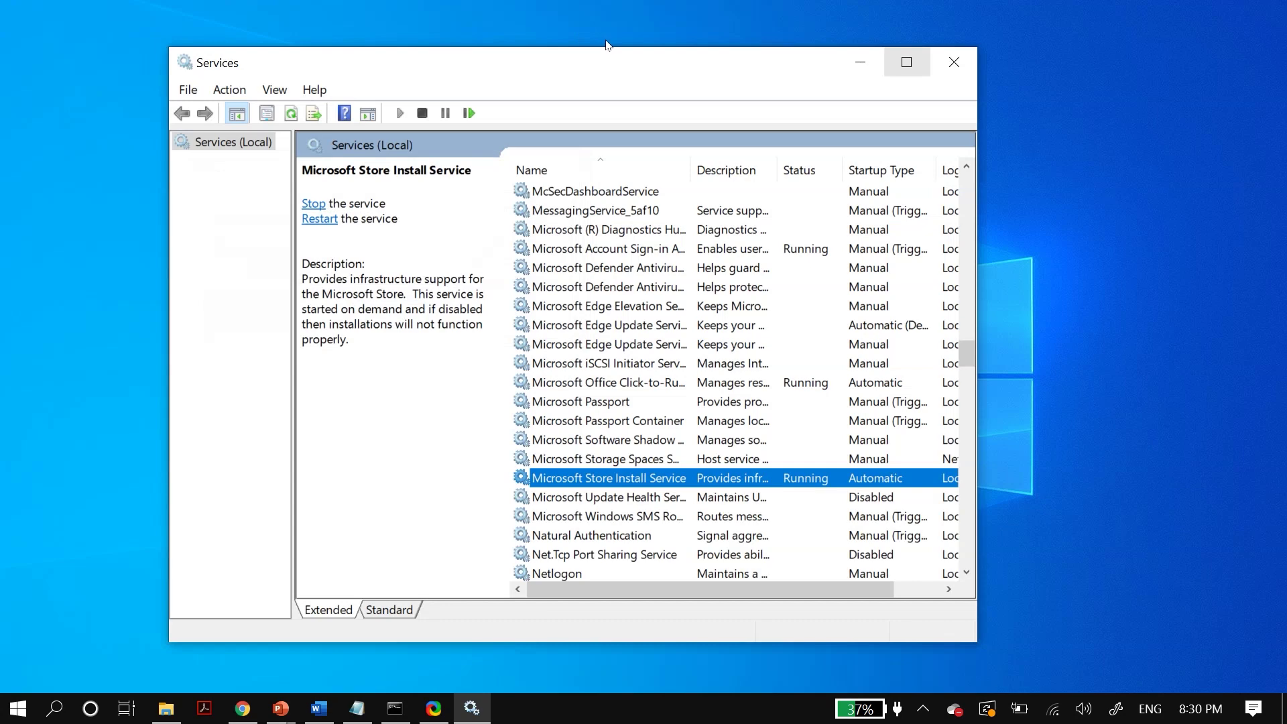
Step: Close Services and open Internet Properties by running inetcpl.cpl
key(alt+F4)
key(super)
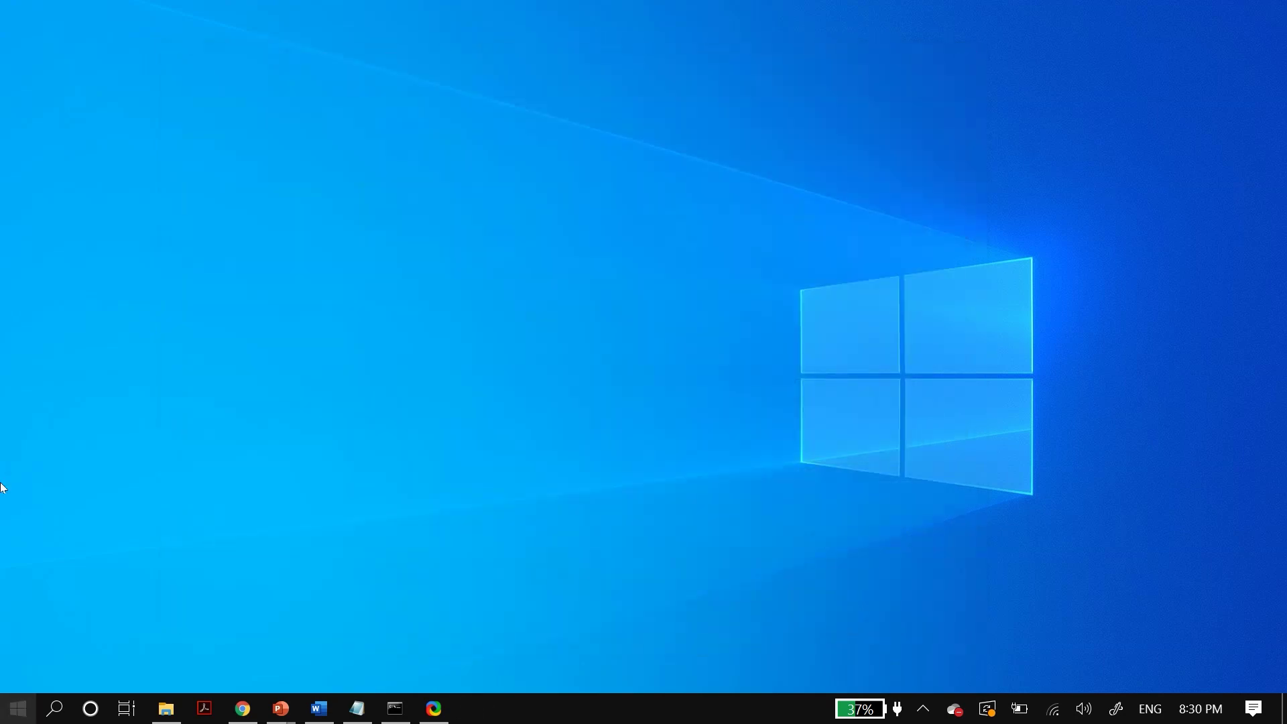
text(run)
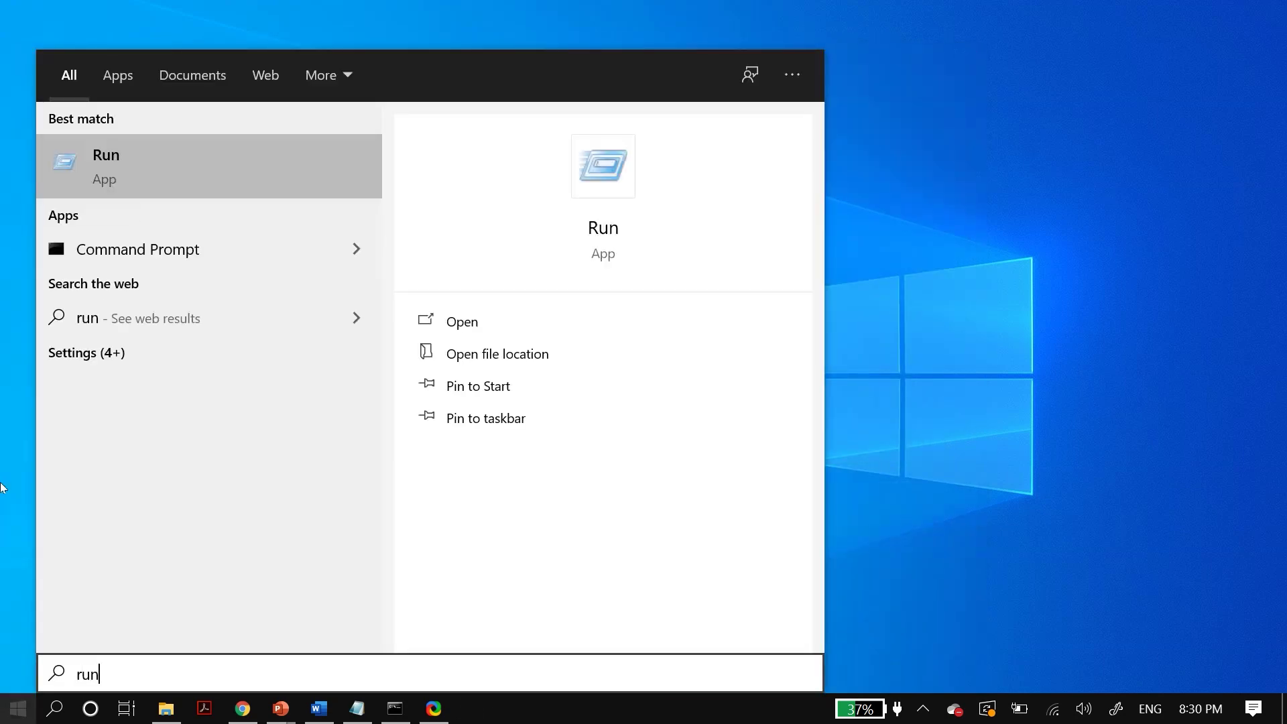
key(Return)
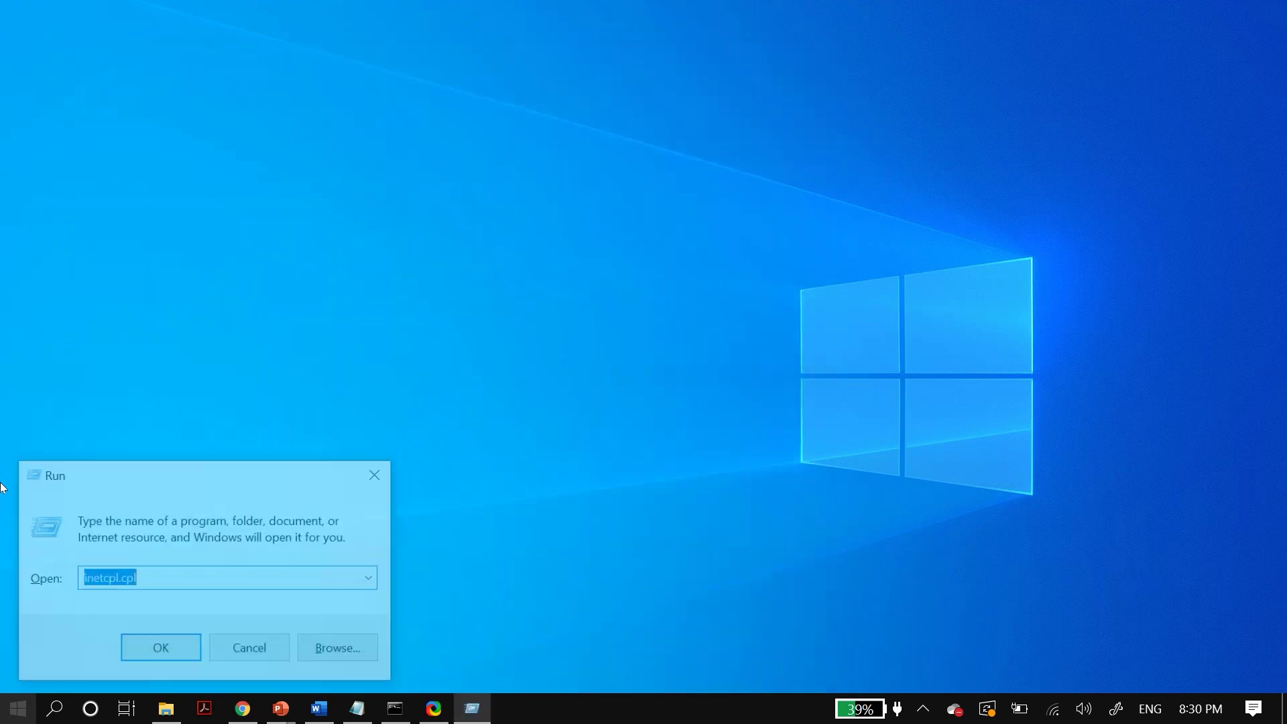
key(Right)
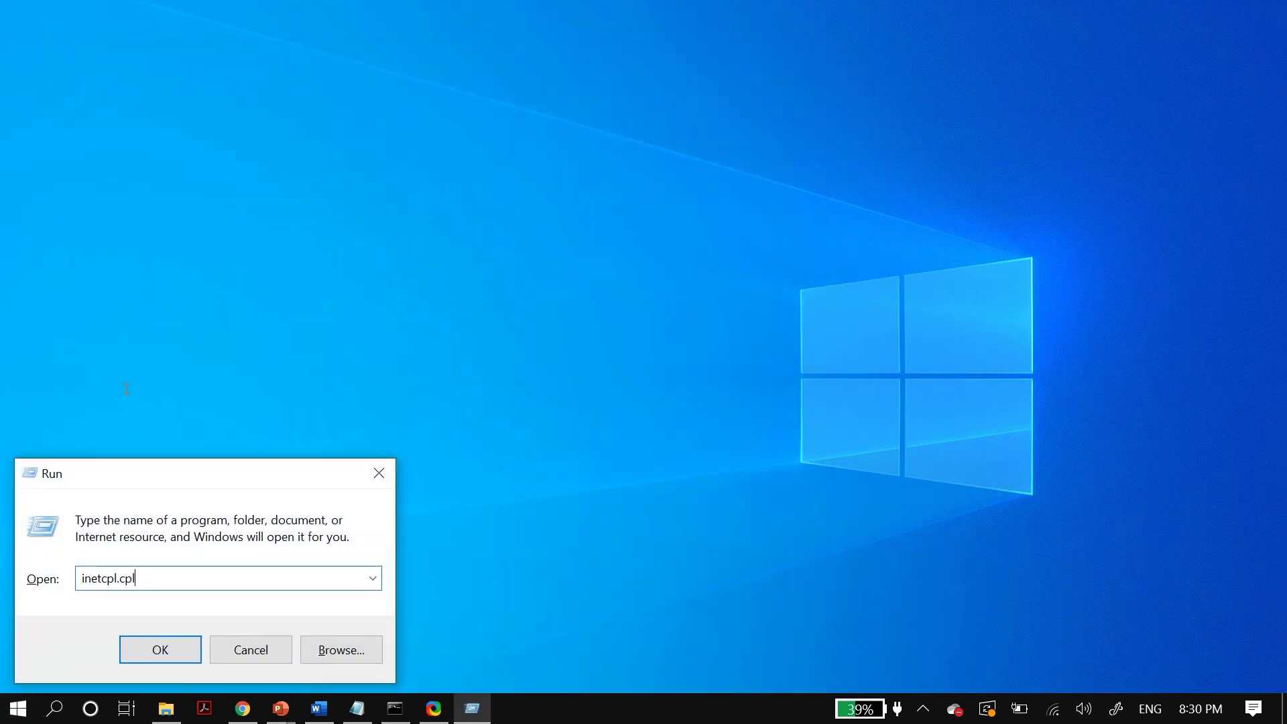
key(Return)
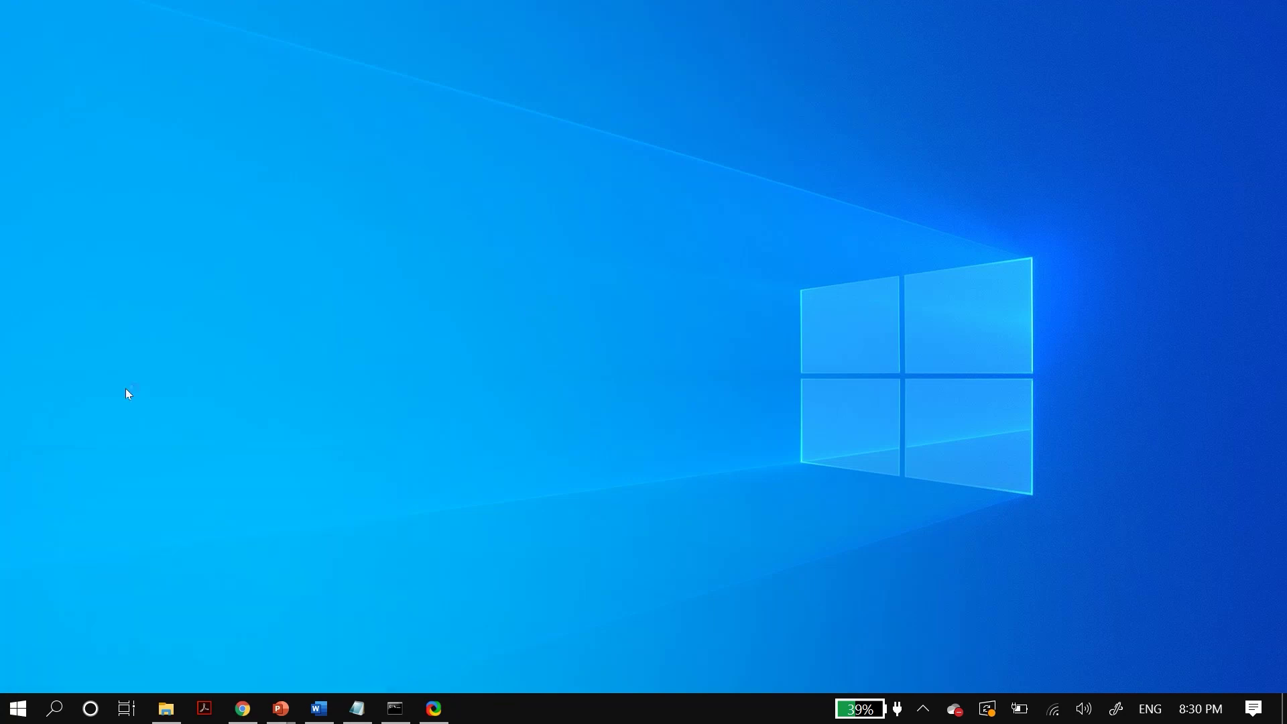
Step: Enable Use TLS 1.2 alongside TLS 1.0 and 1.1 in Advanced settings and apply
drag(164, 55, 370, 65)
click(704, 130)
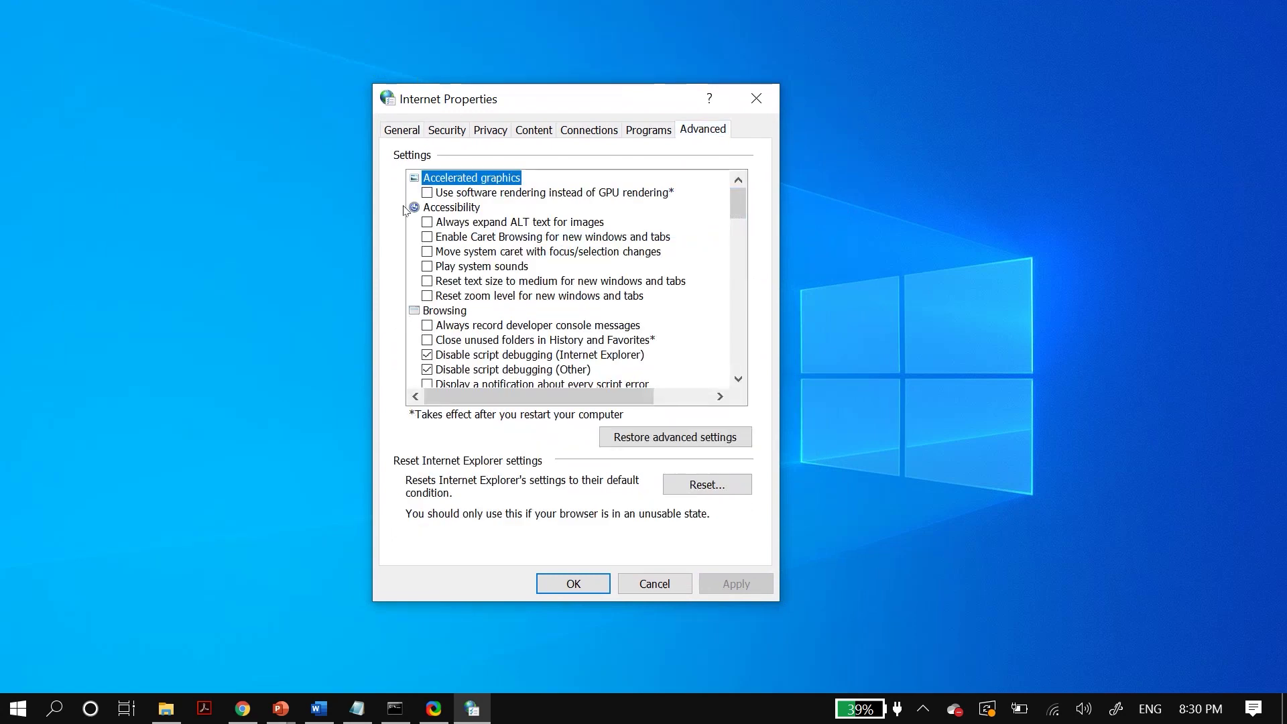
scroll(404, 205, down, 2)
scroll(403, 210, down, 15)
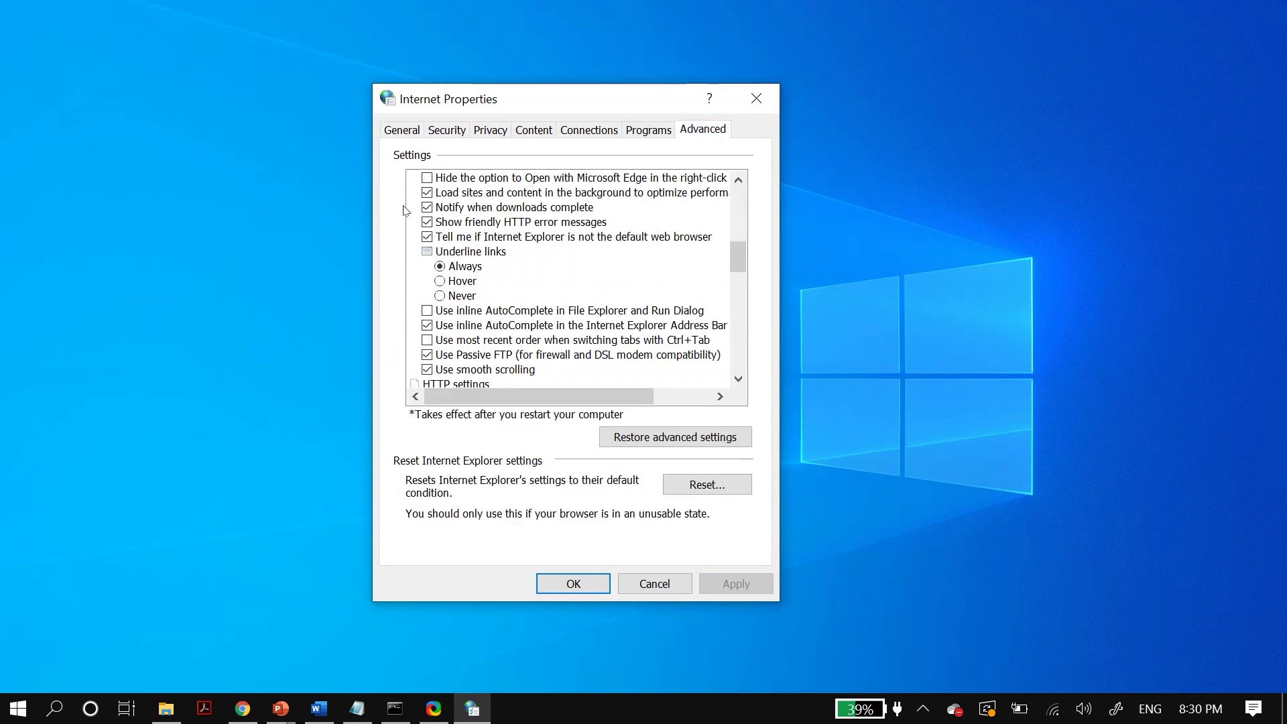
scroll(404, 210, down, 8)
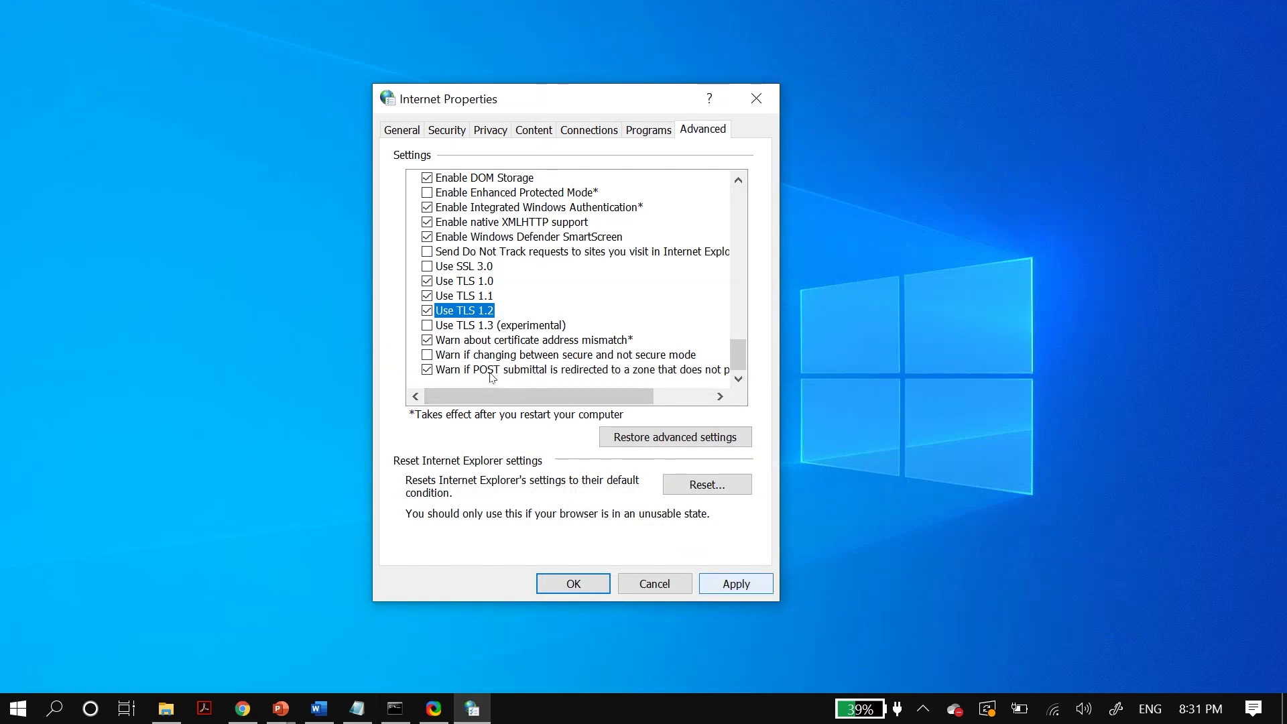
click(725, 580)
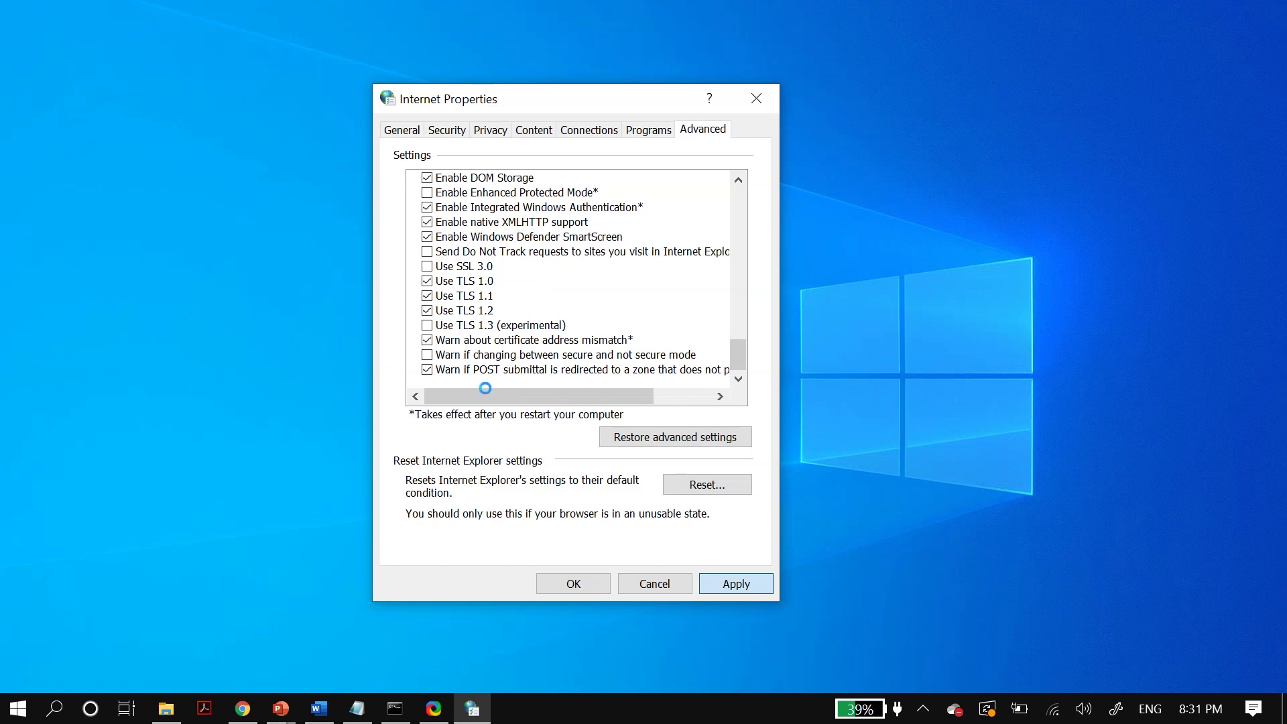
click(571, 582)
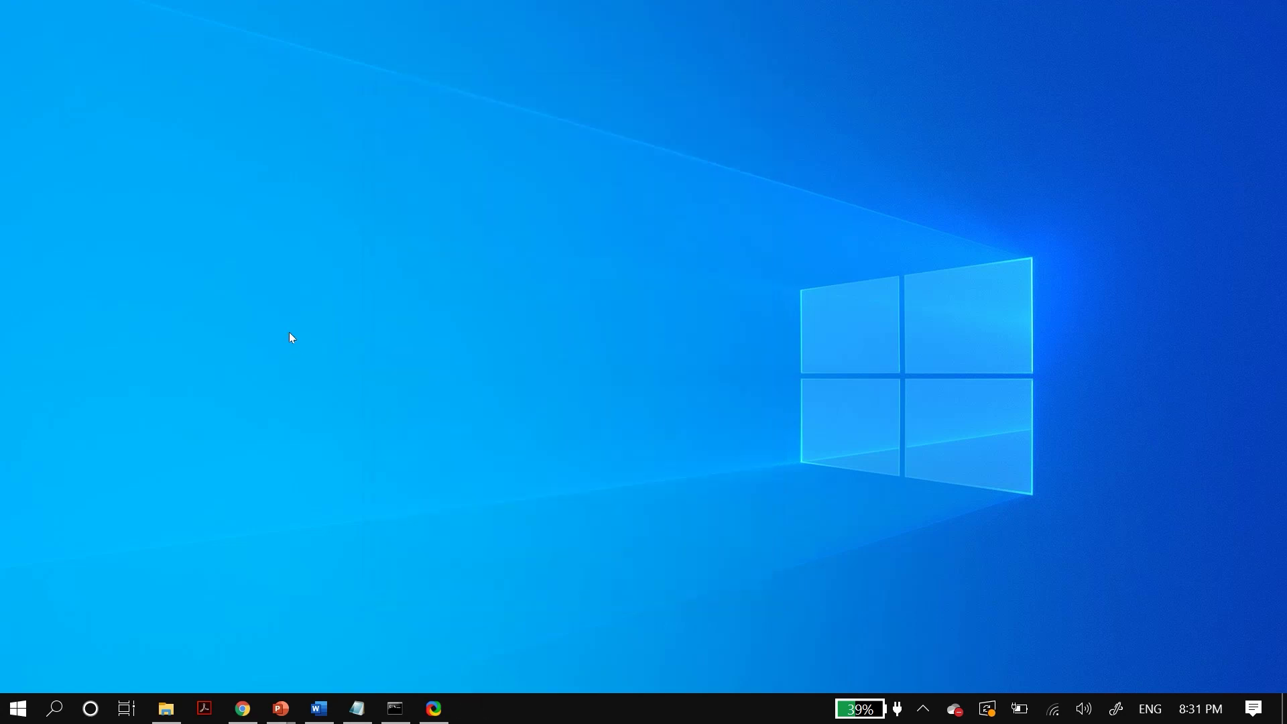
Step: In an administrator Command Prompt, run the net stop/net start commands for cryptSvc, bits and msiserver
key(super)
text(comm)
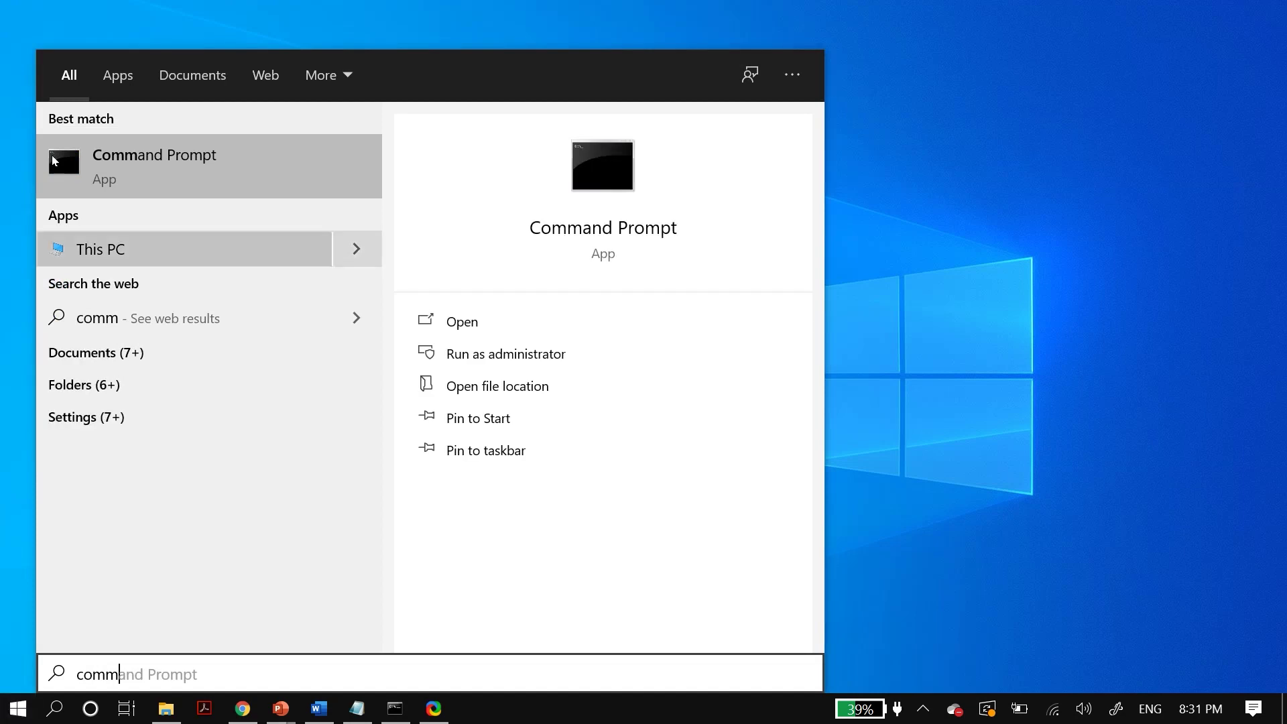
right_click(179, 175)
click(237, 197)
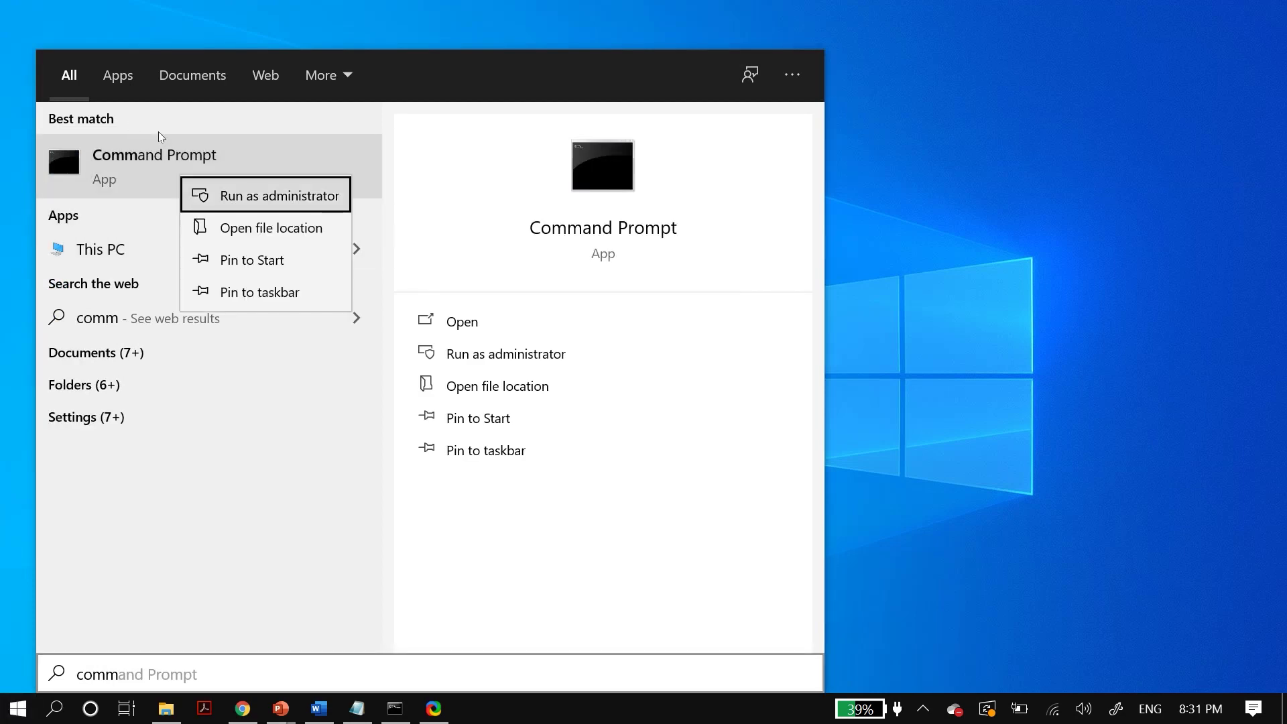
key(Return)
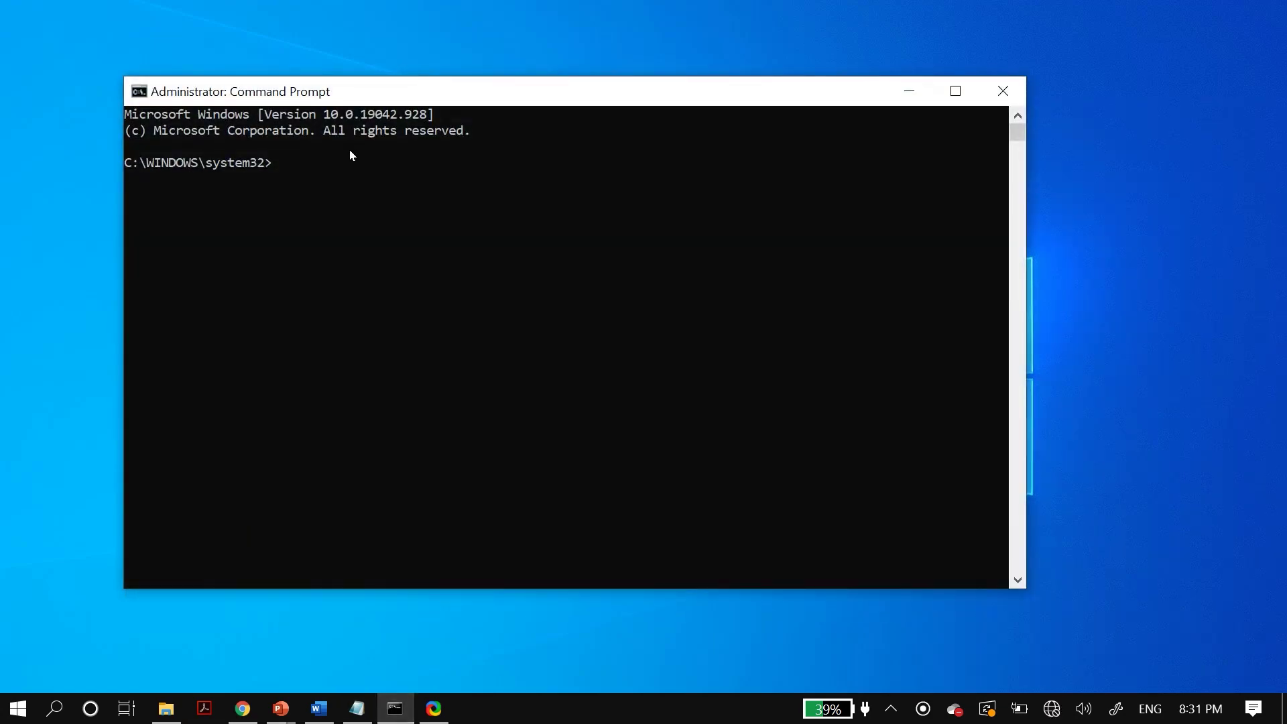
right_click(349, 152)
key(Return)
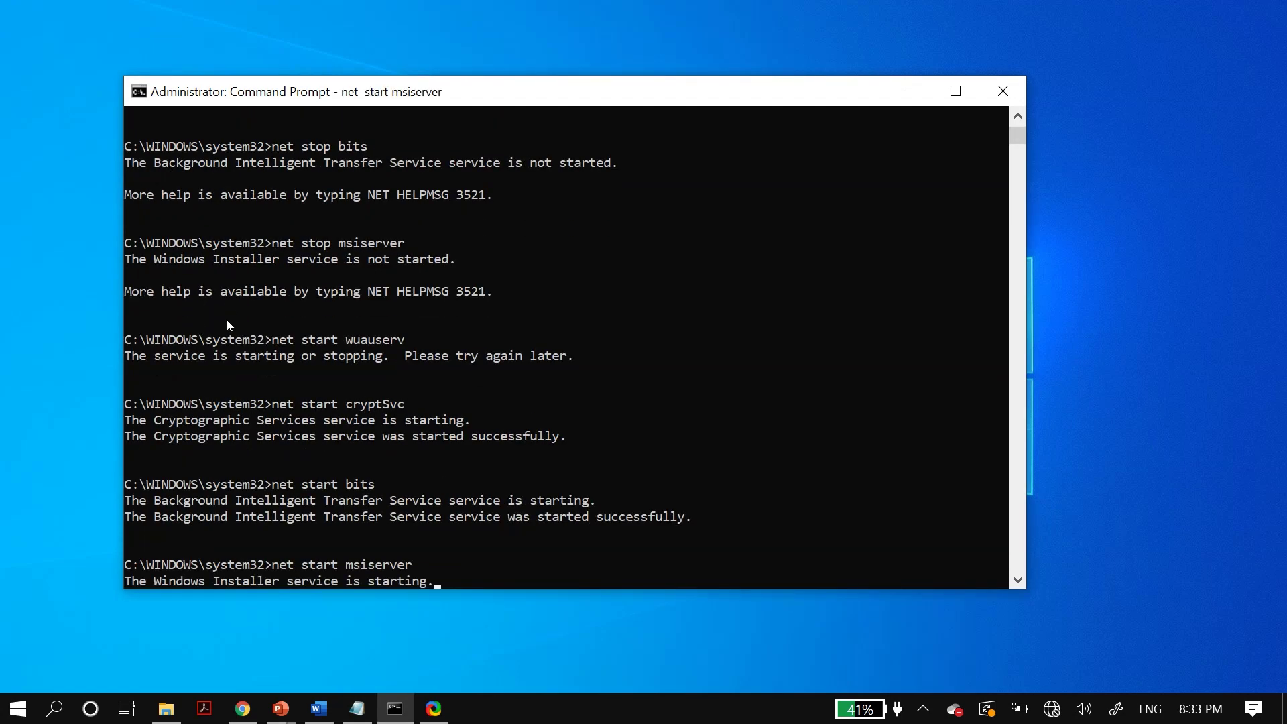
Step: Run dism /online /cleanup-image /checkhealth
text(dism /online /checkhealth)
key(ctrl+Left)
text(/cleanup-image)
key(Return)
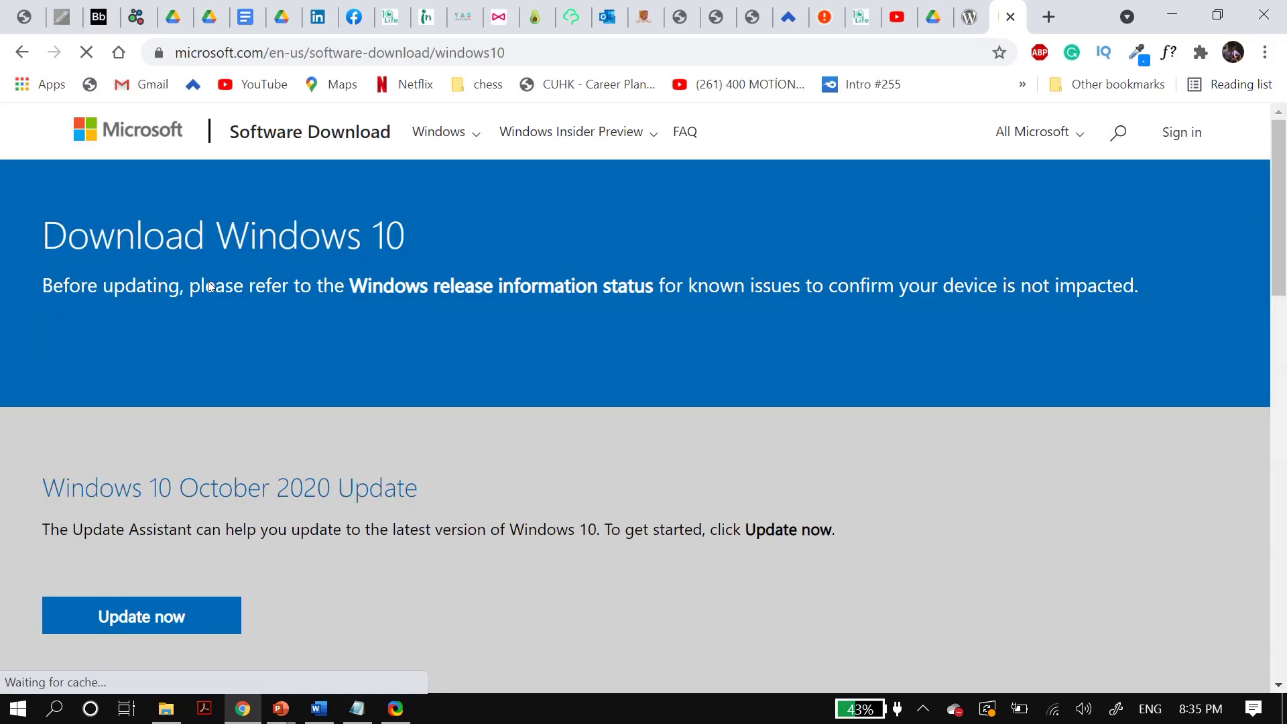
Step: Download MediaCreationTool.exe with Download tool now, then minimize Chrome
scroll(207, 283, down, 1)
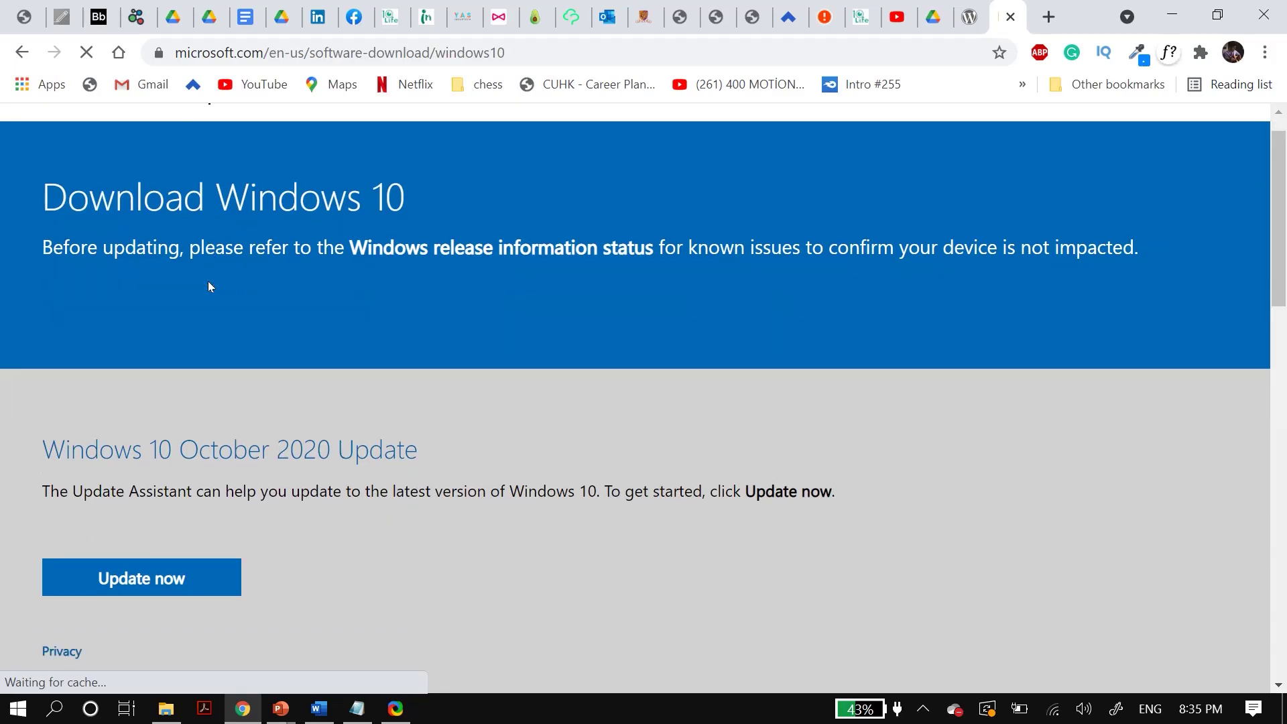
scroll(209, 287, down, 9)
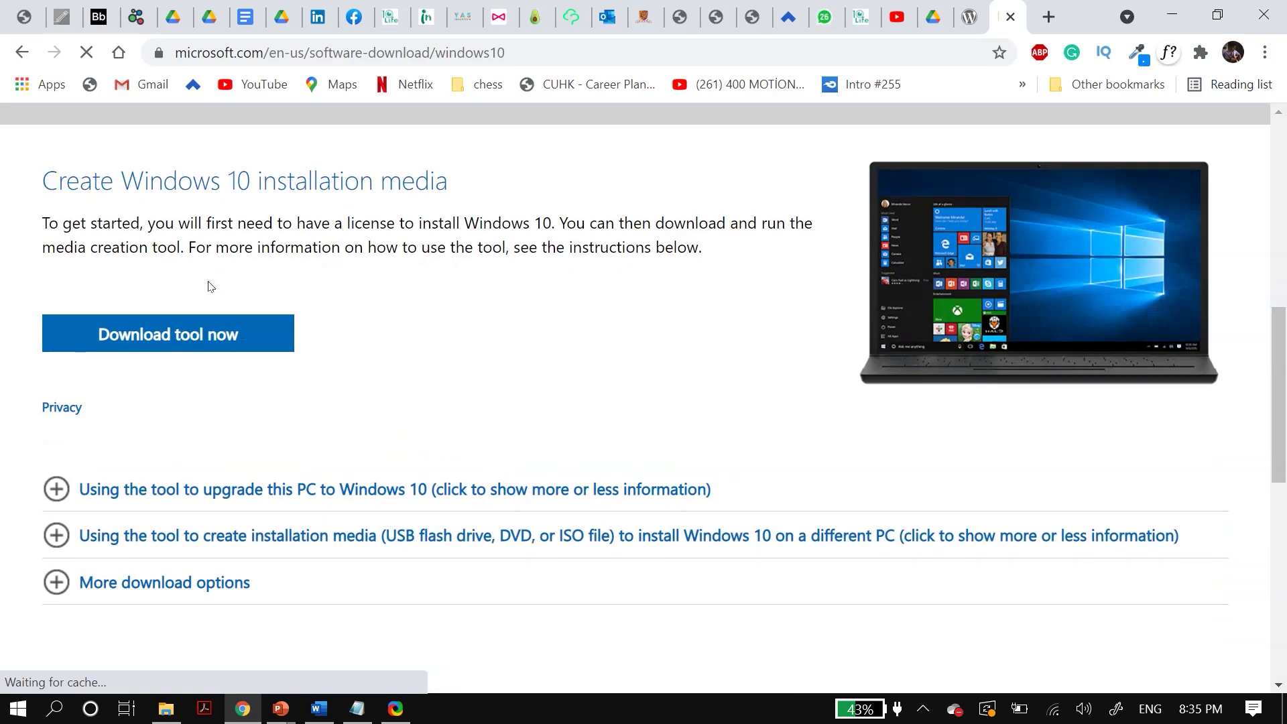
scroll(208, 287, up, 1)
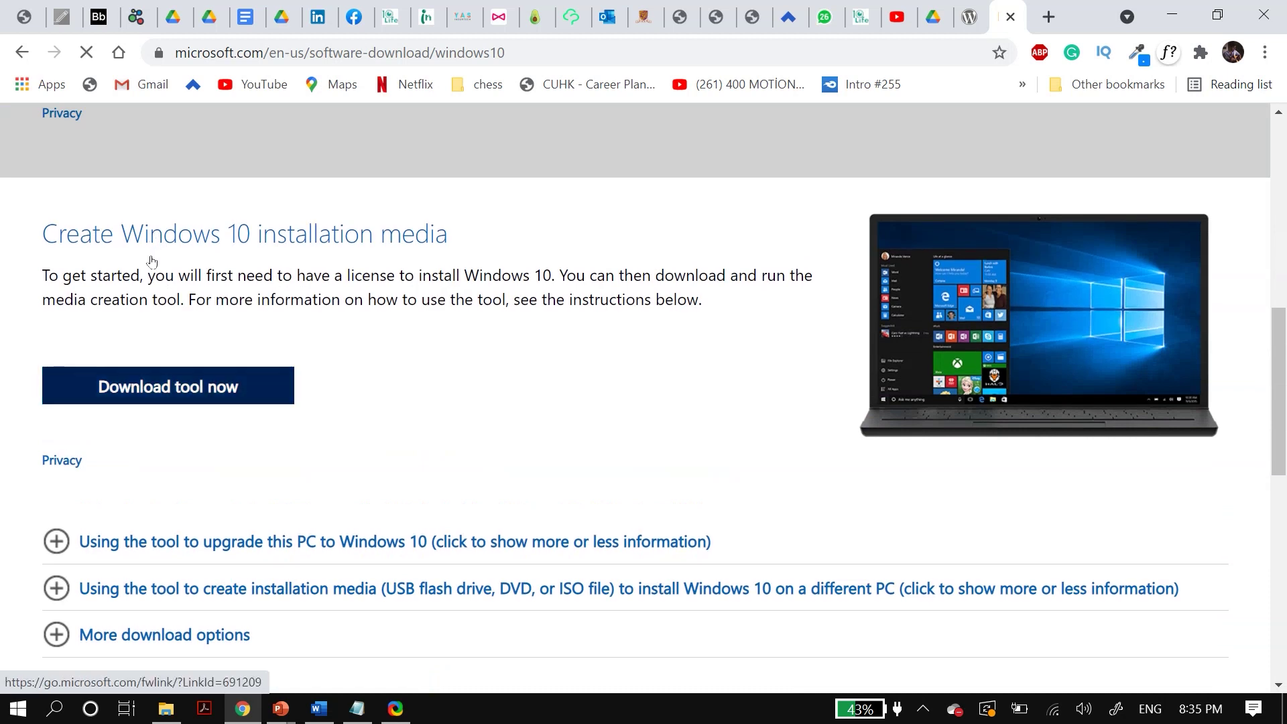
click(228, 383)
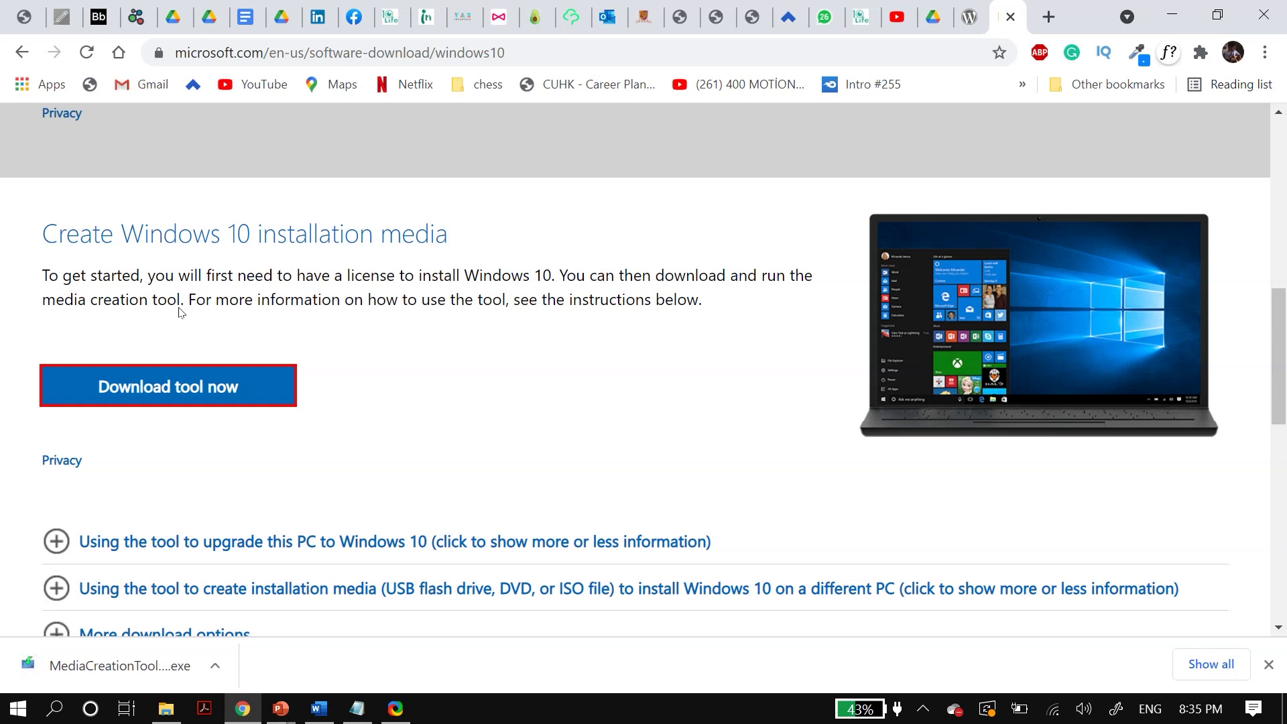
click(1172, 14)
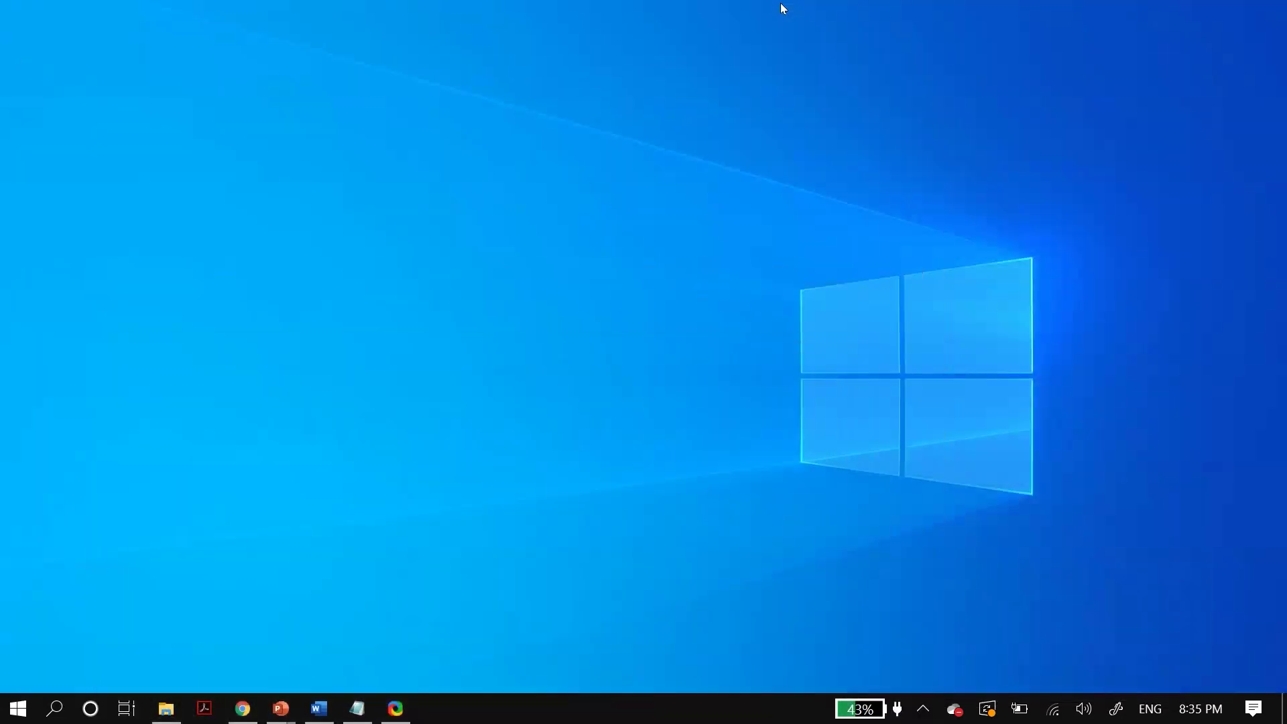